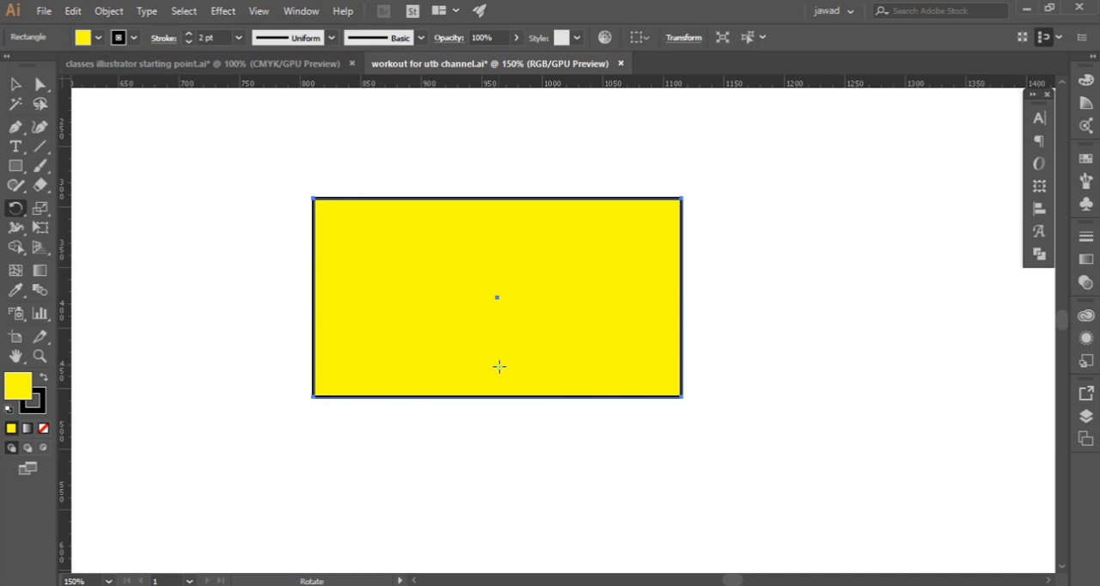
Create a copy of the yellow rectangle rotated 36° about a point centred below it
scroll(505, 382, "down", 1)
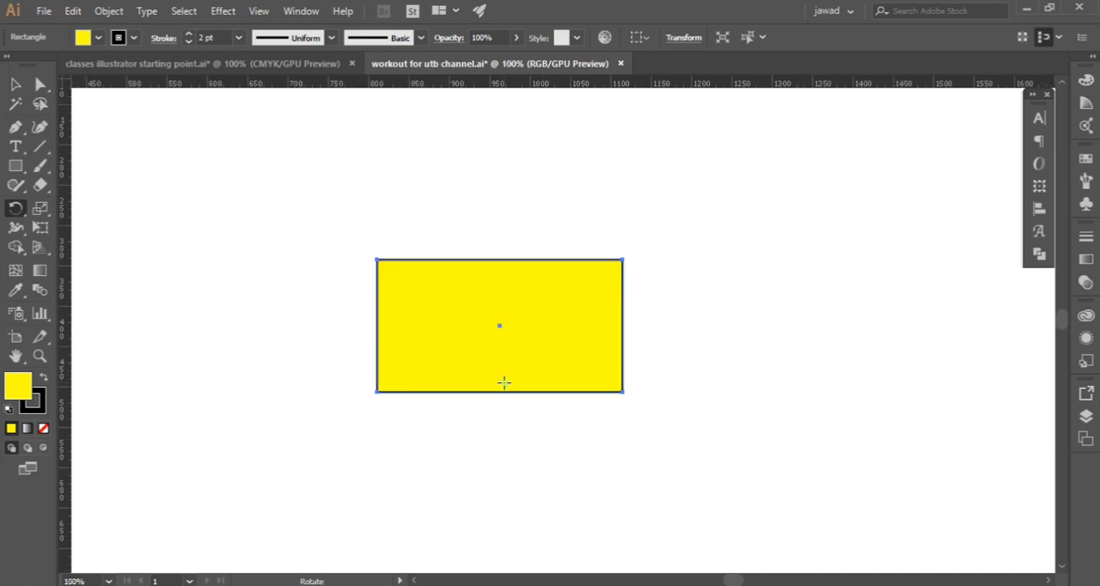
left_click(505, 518, "alt")
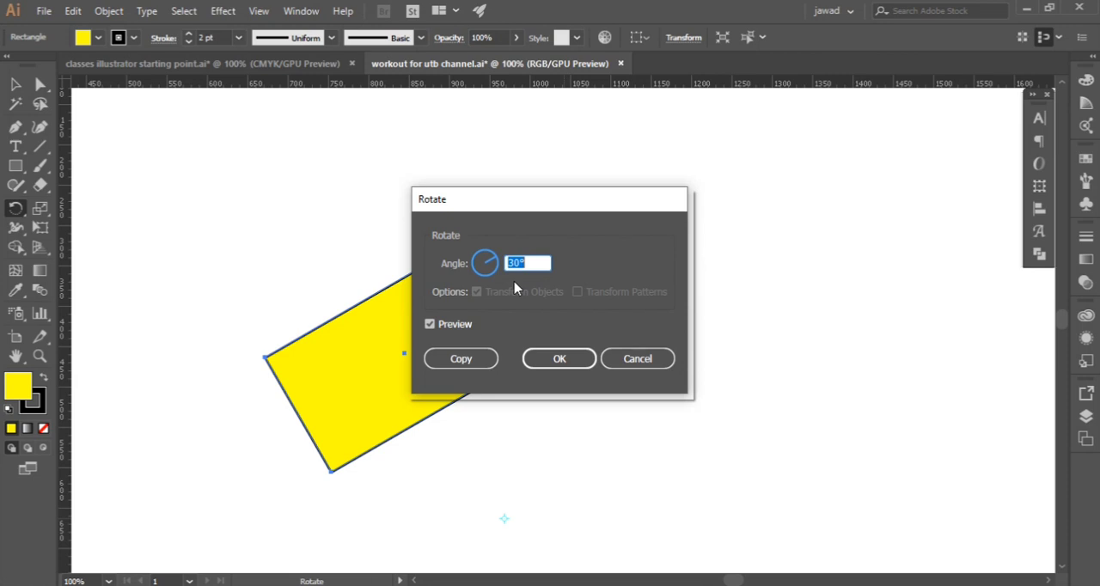
type("36")
left_click(458, 359)
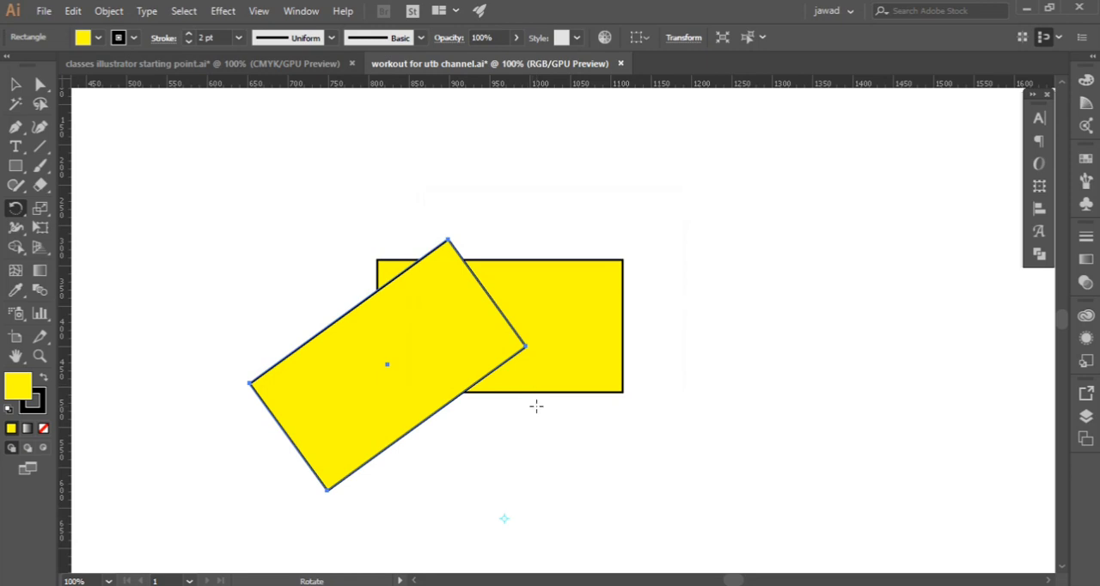
Repeat the rotated-copy transformation until ten yellow rectangles form a complete ring
key("ctrl")
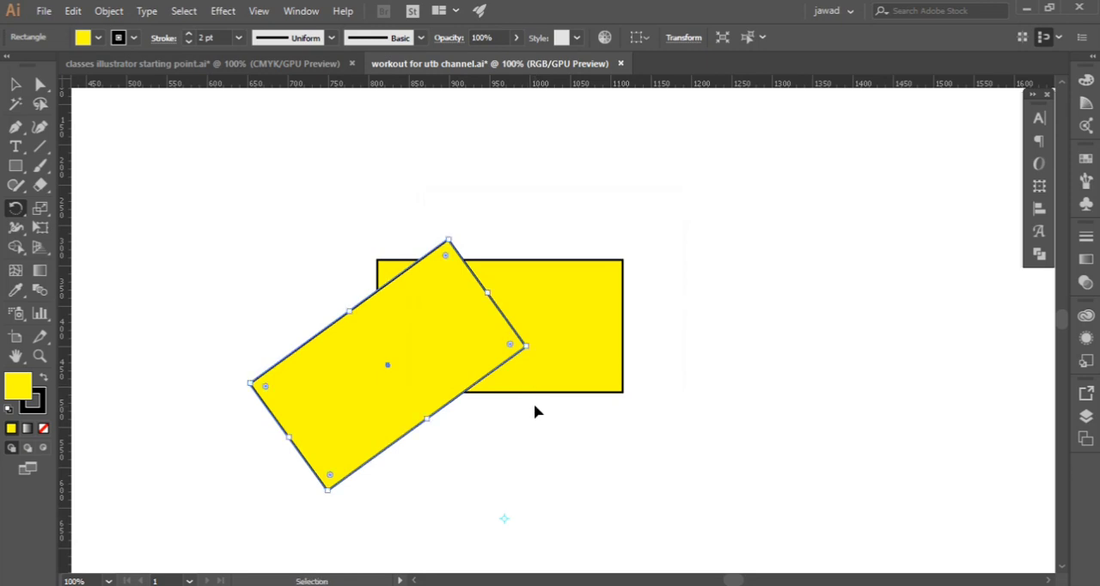
key("ctrl+d")
key("ctrl+d")
key("ctrl+d")
key("ctrl+d")
key("ctrl+d")
key("ctrl+d")
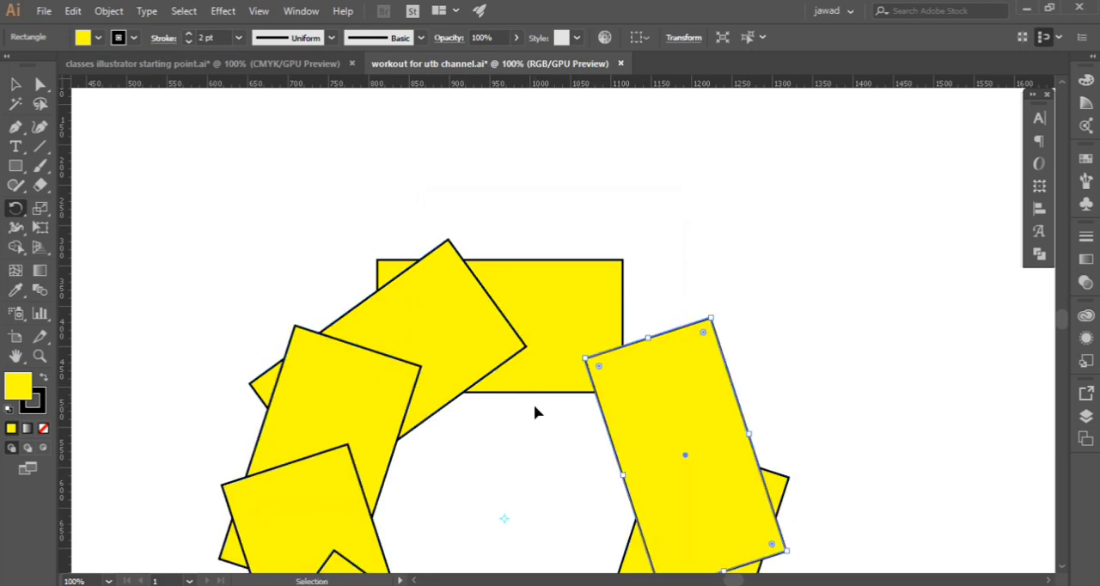
key("ctrl+d")
scroll(530, 388, "down", 4)
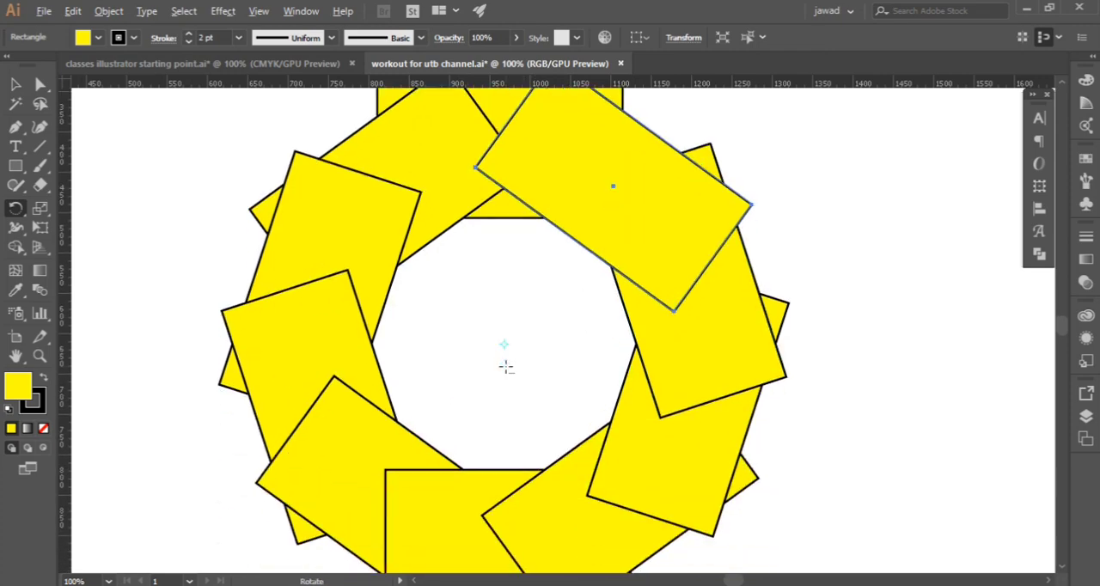
scroll(506, 367, "down", 2)
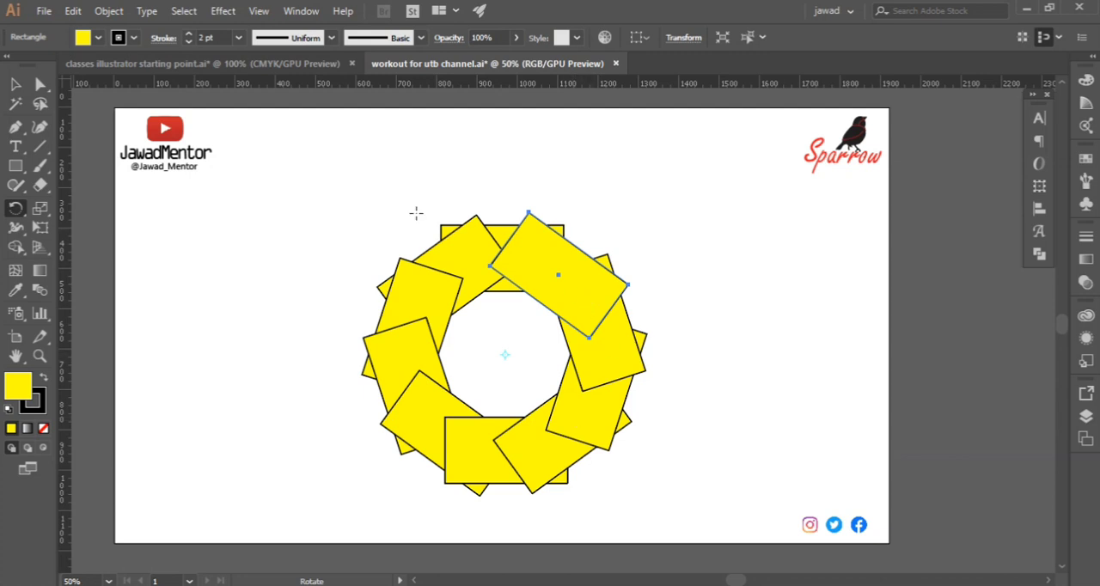
left_click_drag(414, 213, 484, 321)
scroll(346, 322, "down", 1)
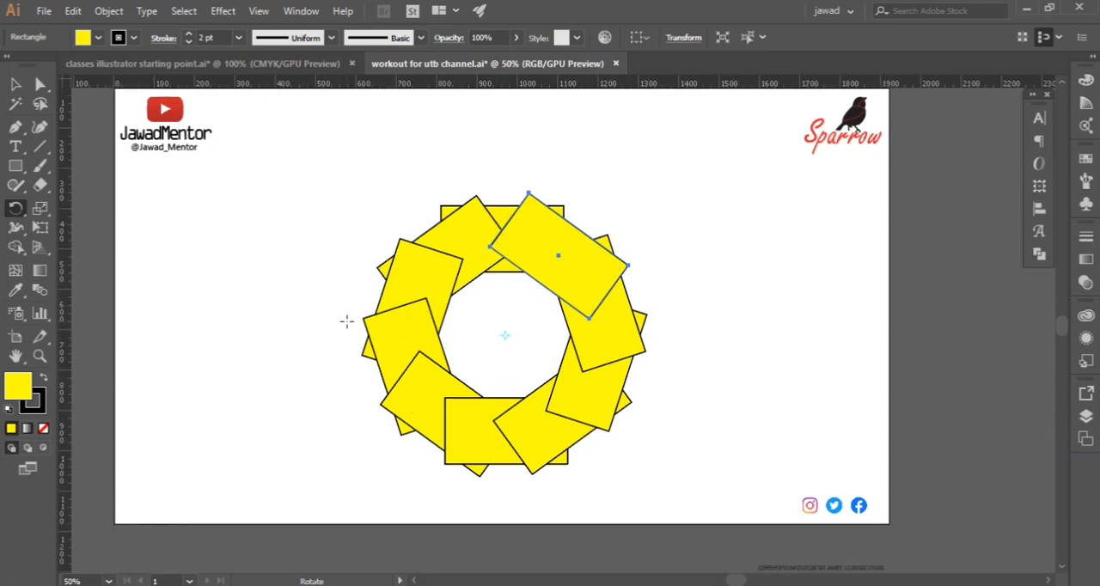
scroll(346, 322, "up", 1)
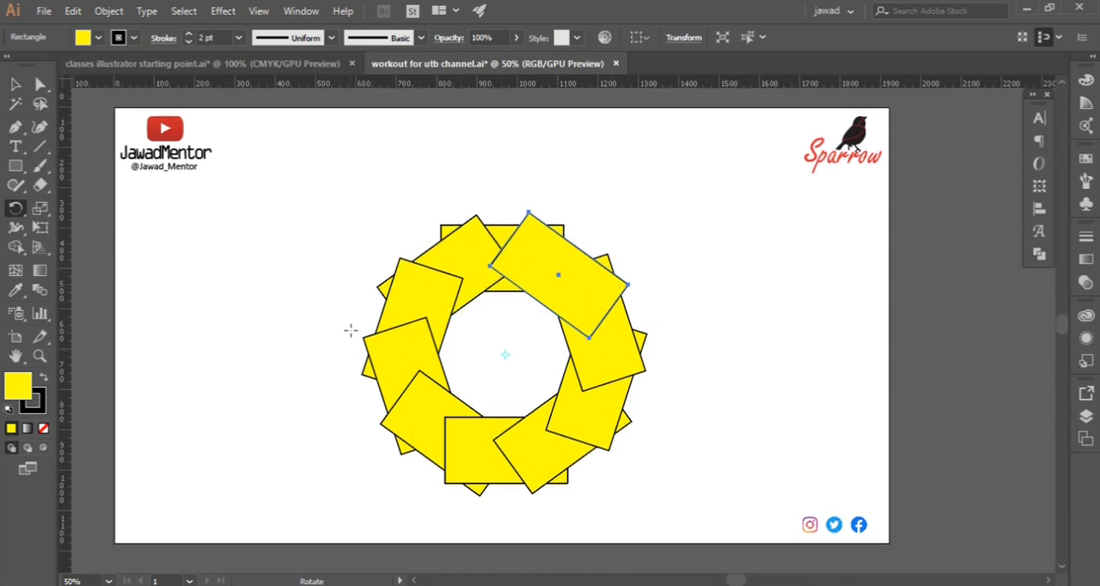
left_click_drag(353, 314, 376, 290)
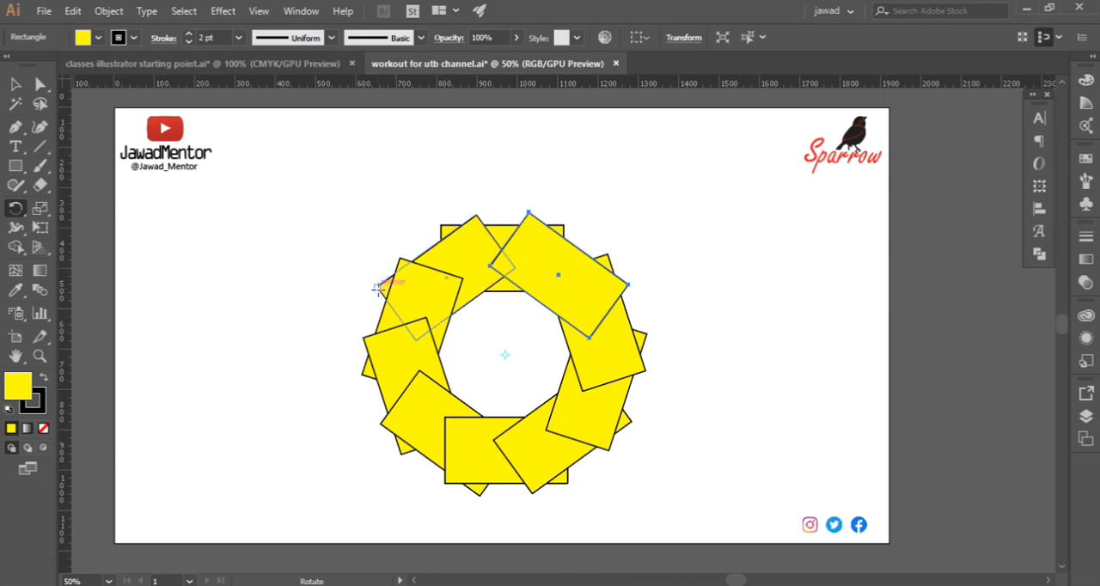
Select all the yellow rectangles, move the ring to the artboard's upper right area and scale it down to about half size
left_click(17, 84)
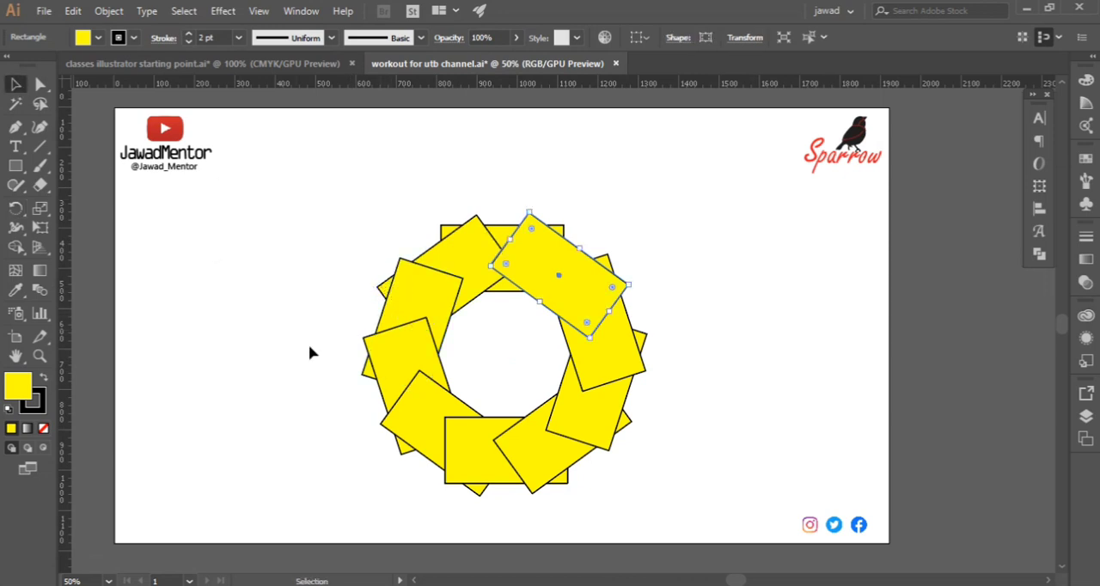
left_click_drag(327, 226, 667, 487)
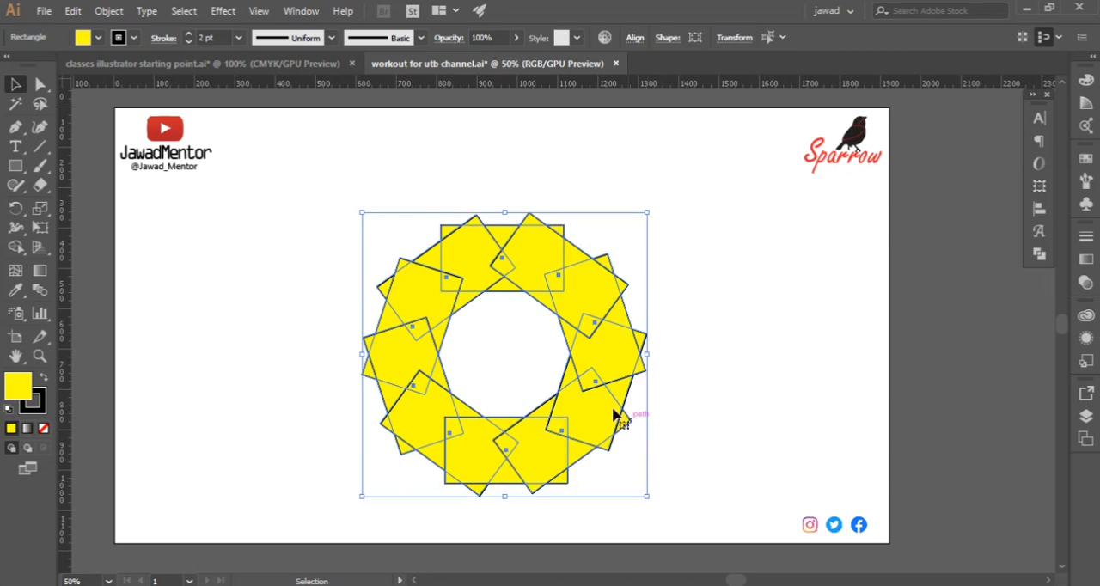
scroll(580, 394, "down", 1)
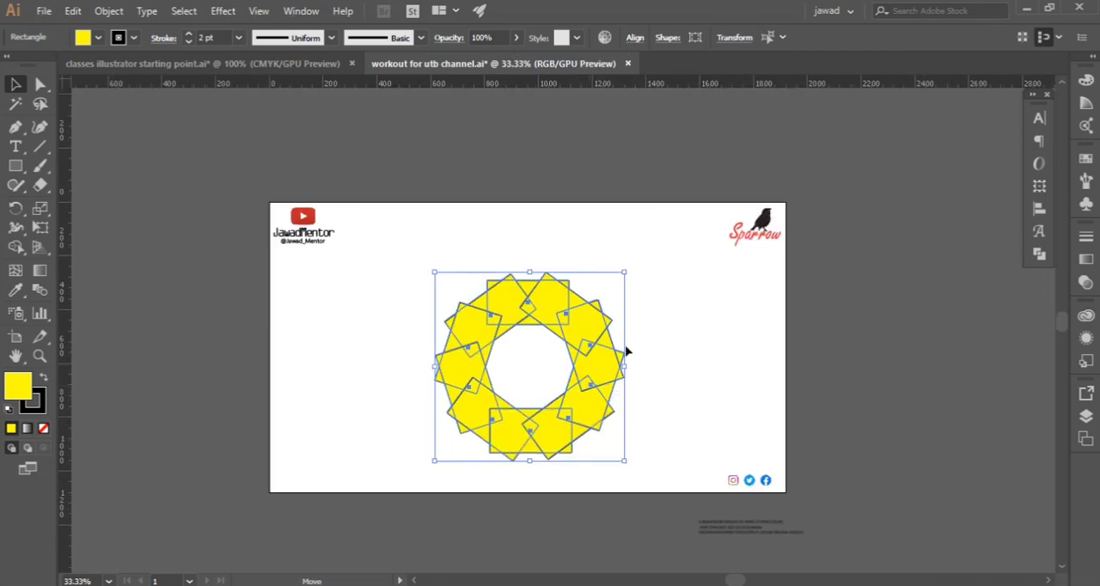
left_click_drag(576, 366, 668, 293)
scroll(627, 327, "up", 4)
scroll(627, 326, "down", 3)
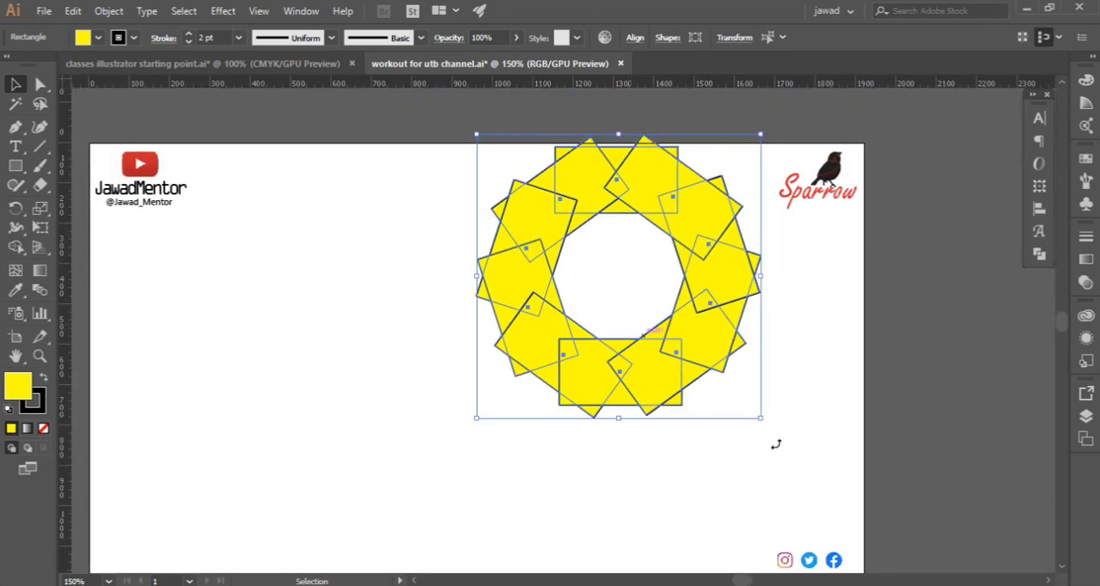
left_click_drag(760, 418, 693, 366)
scroll(94, 338, "down", 1)
Draw a circle about 178 px in diameter in the artboard's left half and fill it with cyan
left_click_drag(16, 166, 86, 206)
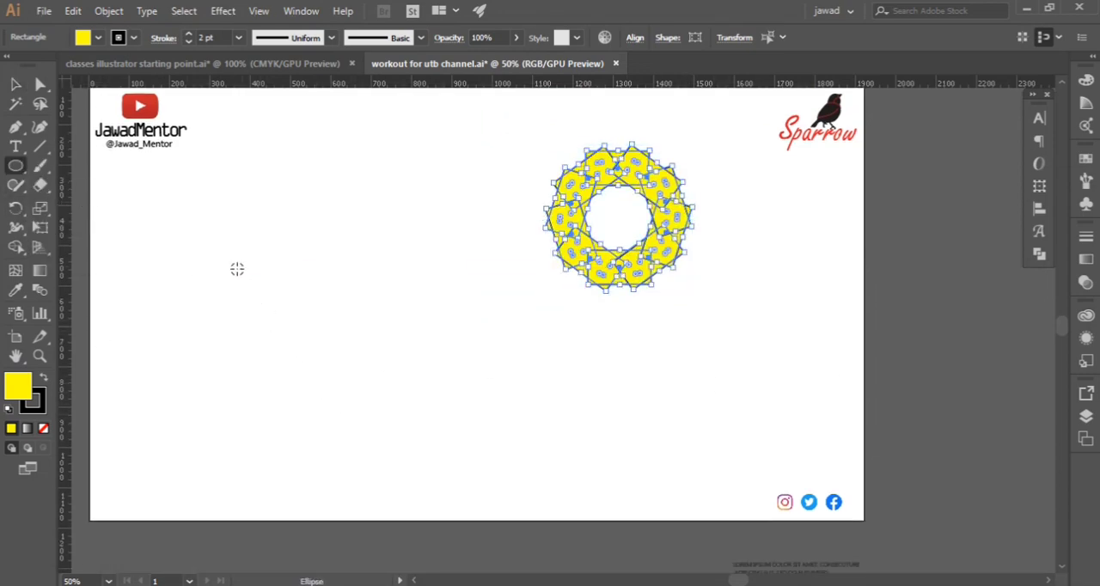
left_click_drag(282, 231, 315, 269)
scroll(331, 314, "up", 1)
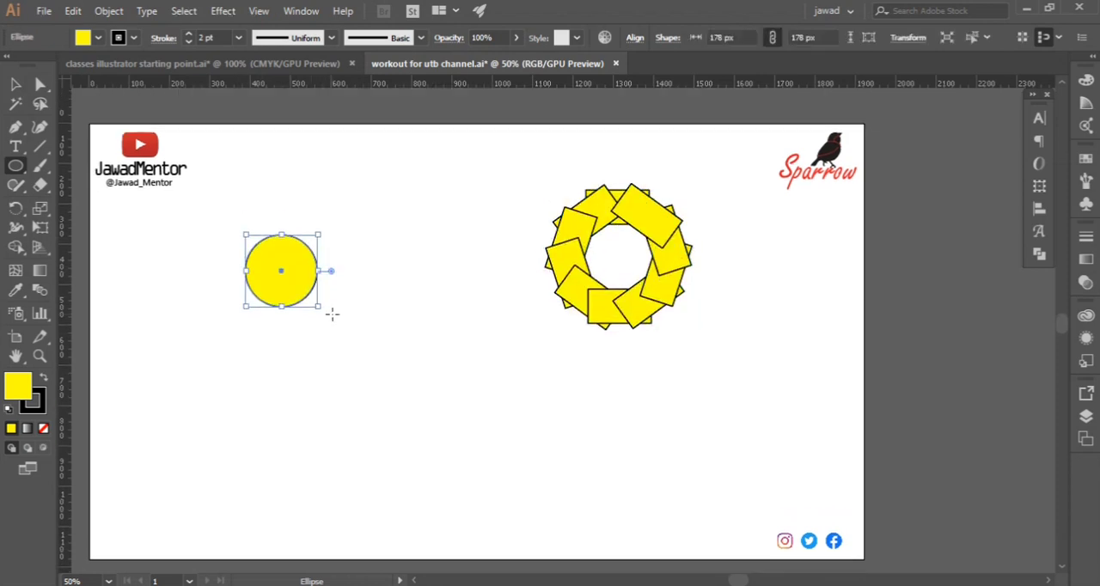
left_click(98, 38)
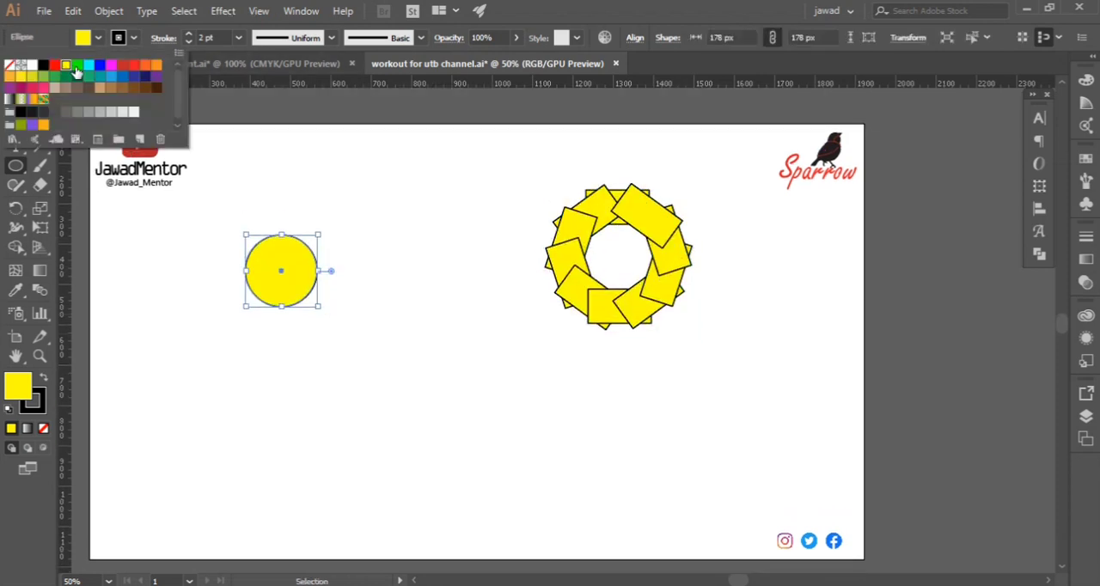
left_click(88, 65)
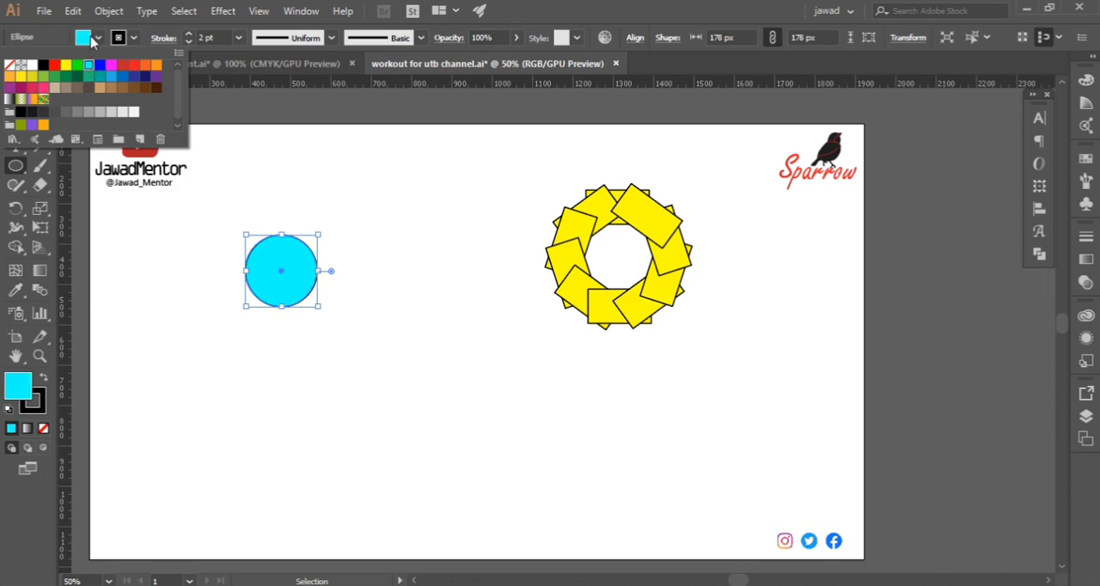
left_click(97, 39)
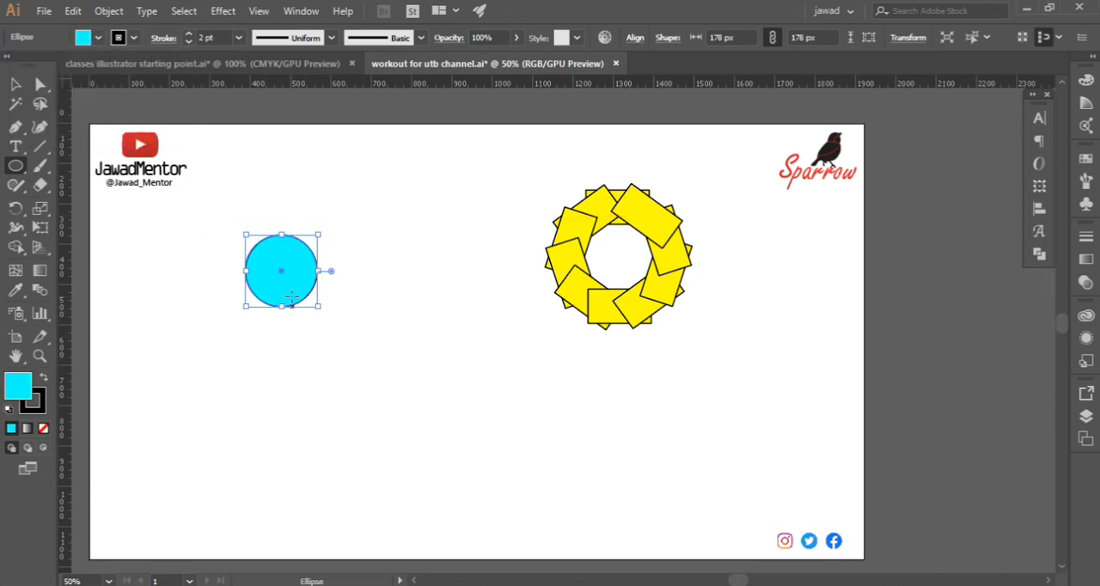
Create a copy of the cyan circle rotated 36° about a point centred below it
left_click(15, 208)
scroll(270, 290, "up", 4)
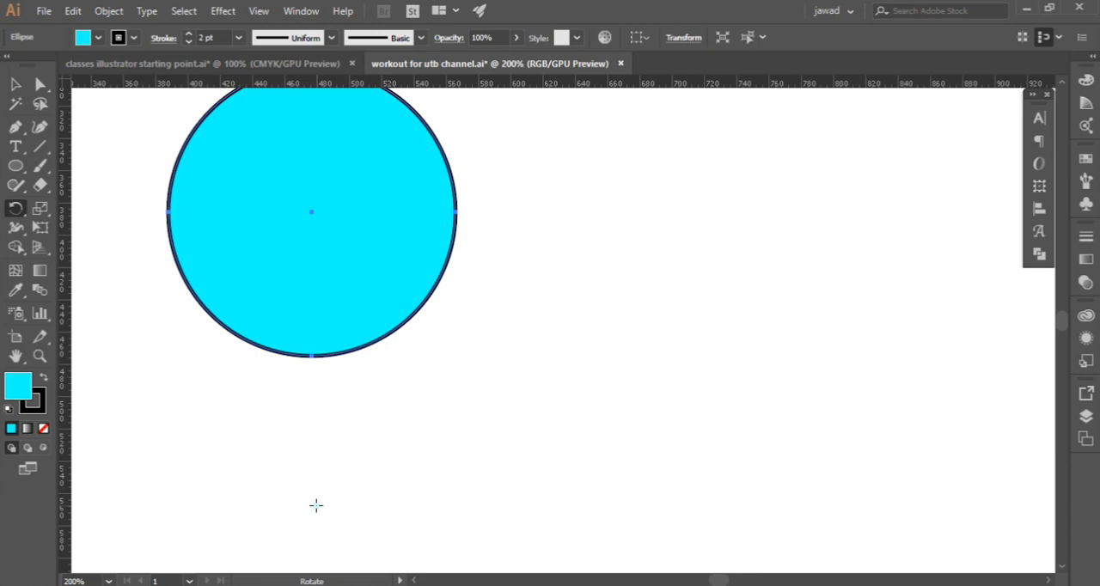
key("super+space")
left_click(314, 505, "alt")
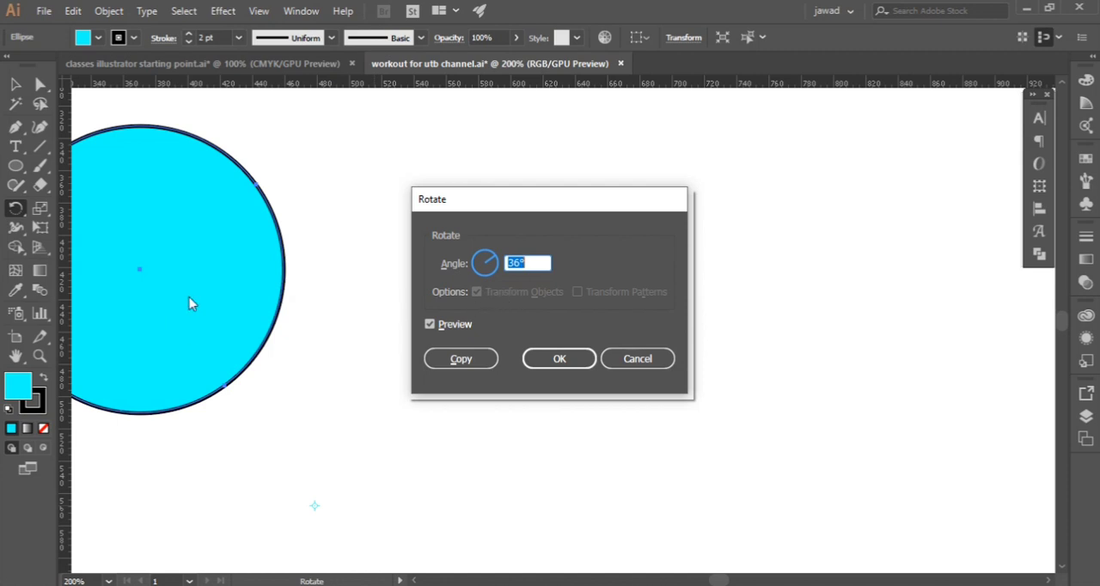
left_click(459, 360)
Repeat the rotated-copy transformation until ten cyan circles form a complete ring
scroll(344, 325, "down", 4)
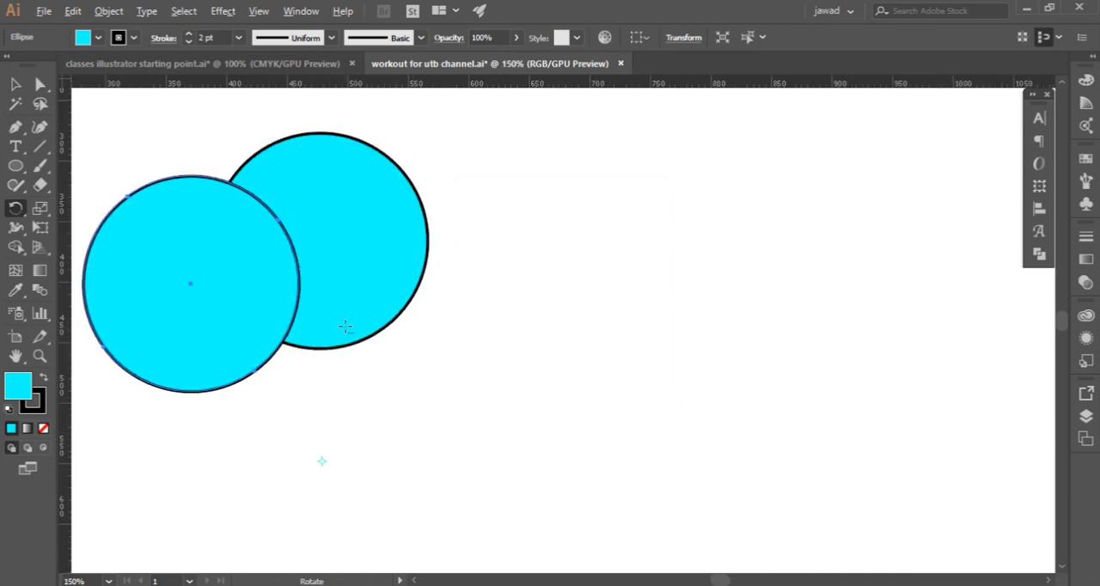
scroll(344, 326, "up", 2)
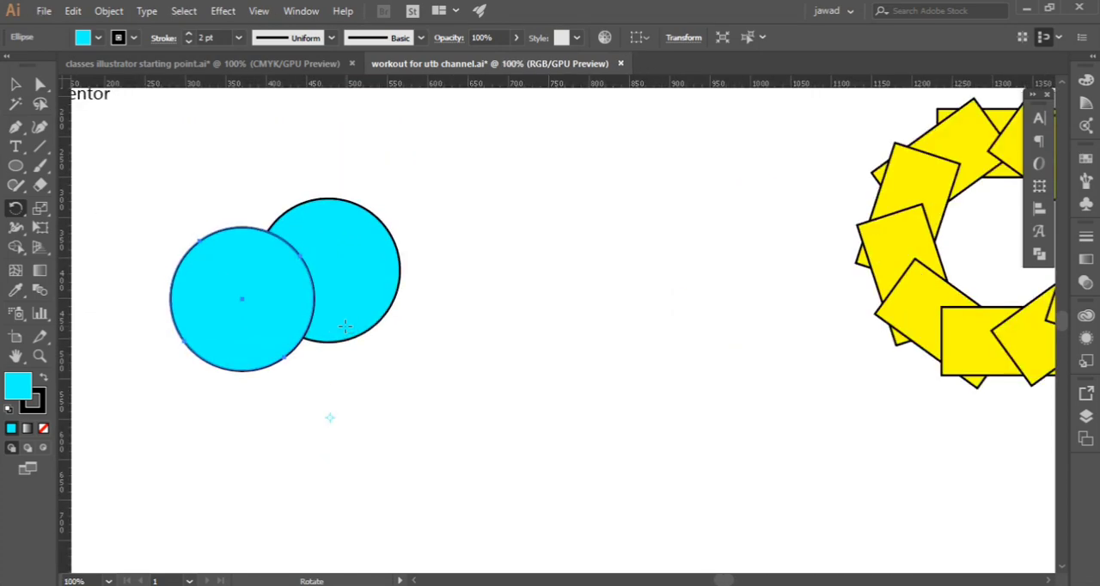
key("v")
key("ctrl+d")
key("ctrl+d")
key("ctrl+d")
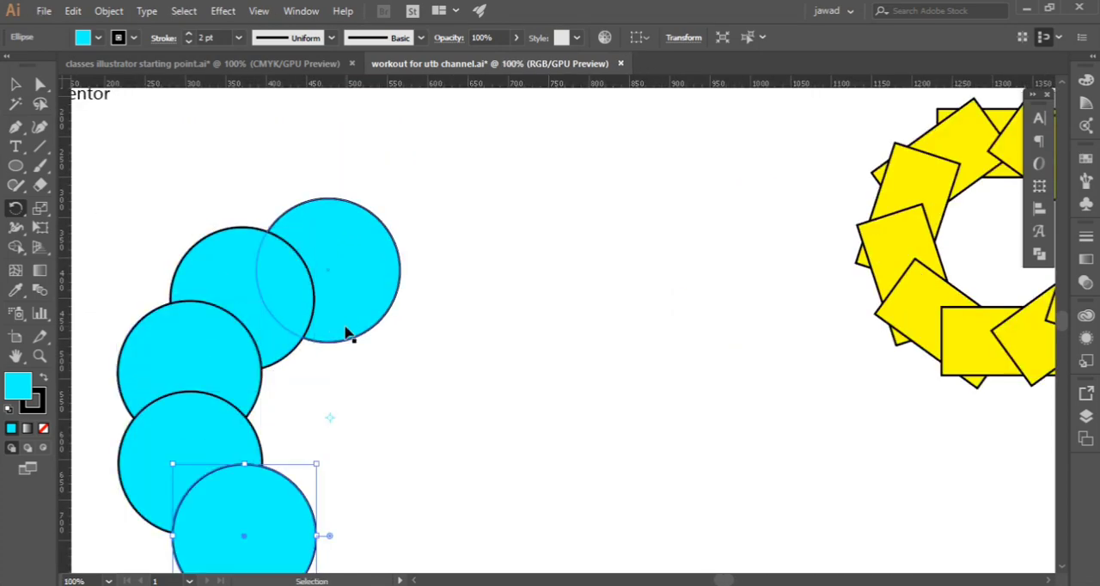
key("ctrl+d")
key("ctrl+d")
key("ctrl+d")
key("ctrl+d")
key("ctrl+d")
key("r")
scroll(342, 318, "down", 2)
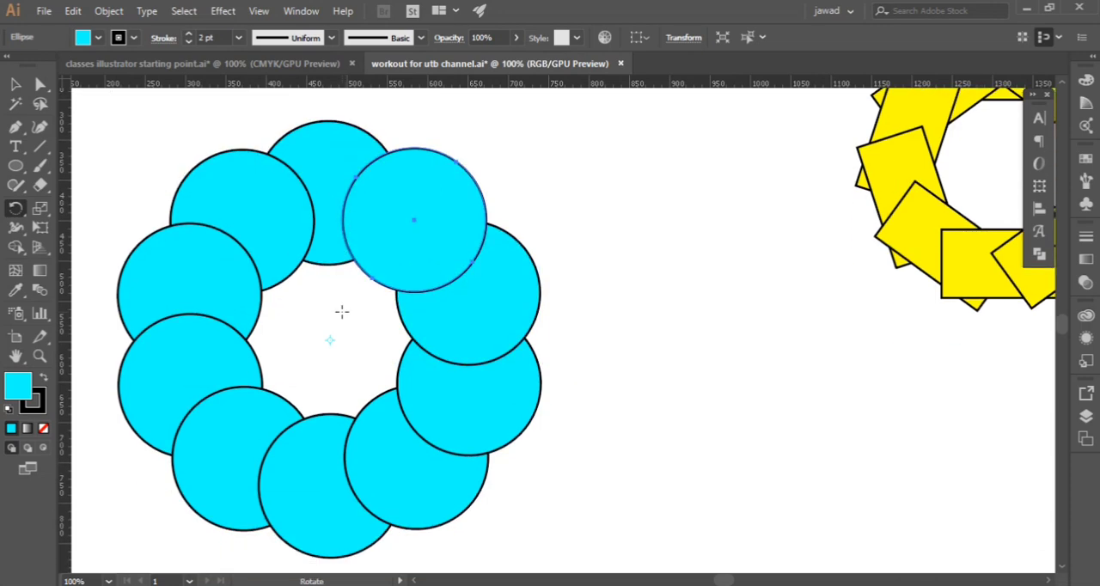
scroll(369, 355, "down", 2)
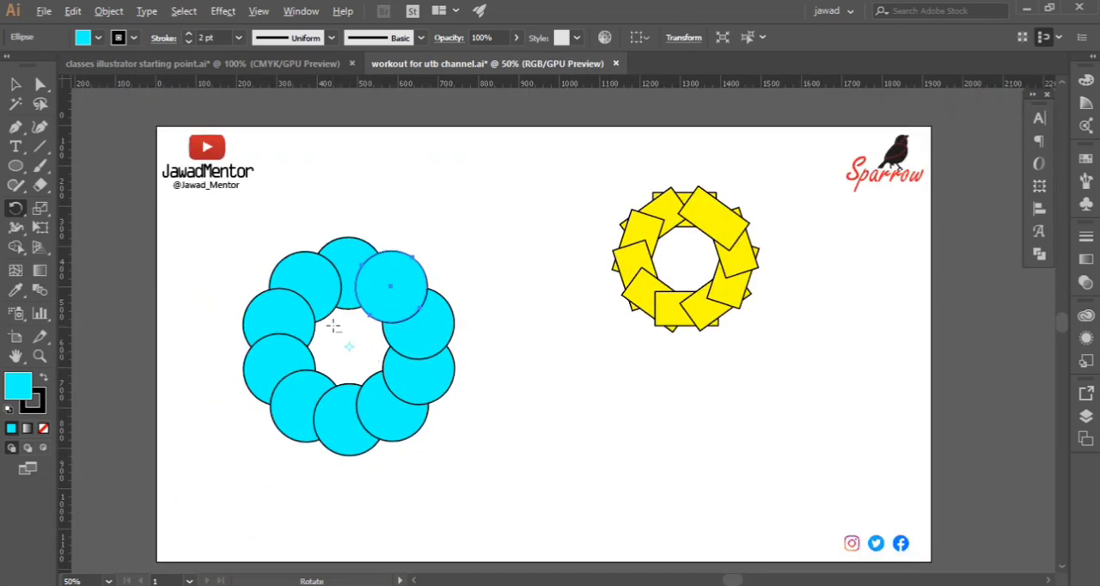
Select all the cyan circles, scale the ring down proportionally and move it up beside the yellow ring
scroll(333, 325, "up", 1)
left_click(15, 83)
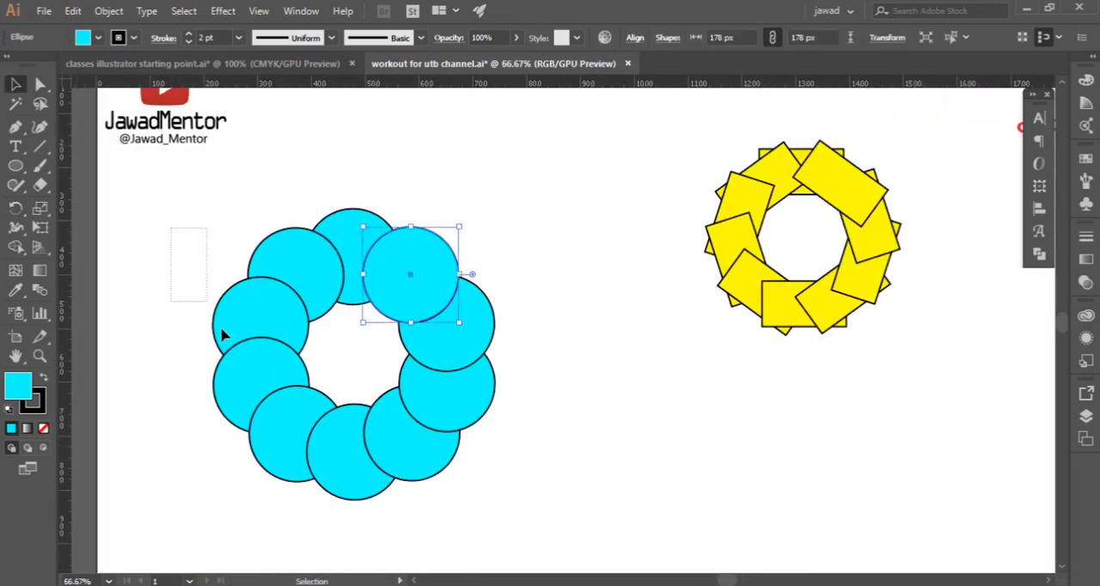
left_click_drag(220, 334, 454, 468)
key("a")
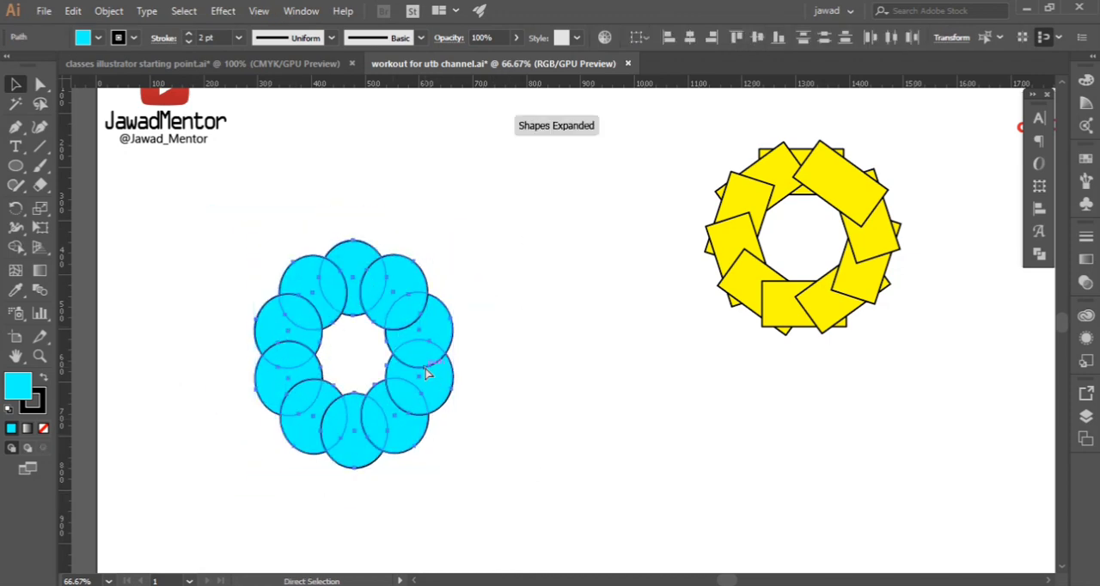
key("ctrl+z")
key("v")
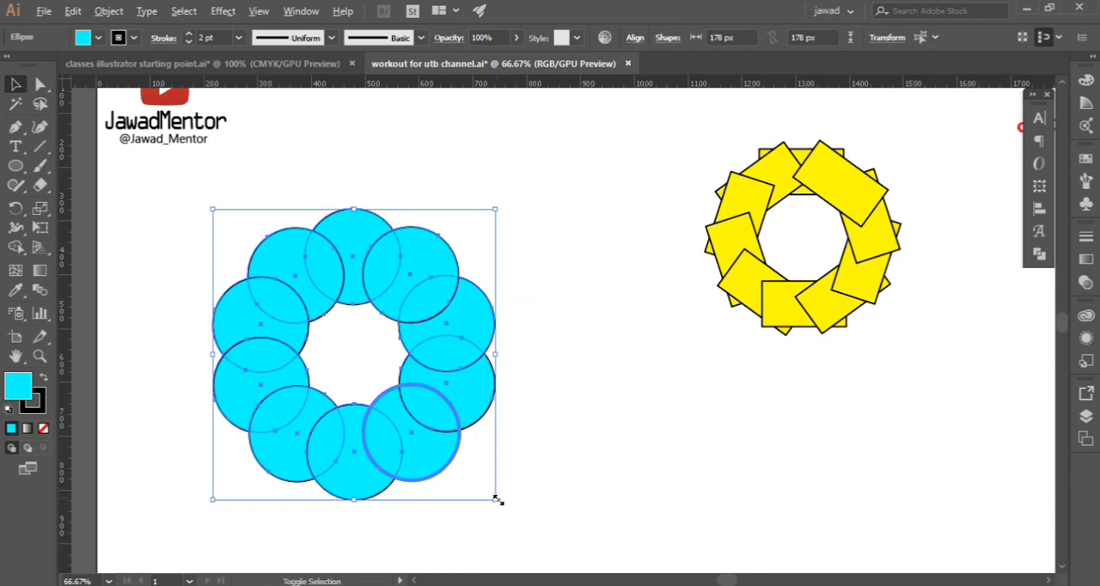
left_click_drag(496, 498, 442, 444)
left_click_drag(391, 403, 597, 232)
Draw a vertical straight line about 239 px long with the Pen tool in the empty area below the cyan ring
left_click(15, 126)
scroll(464, 382, "down", 2)
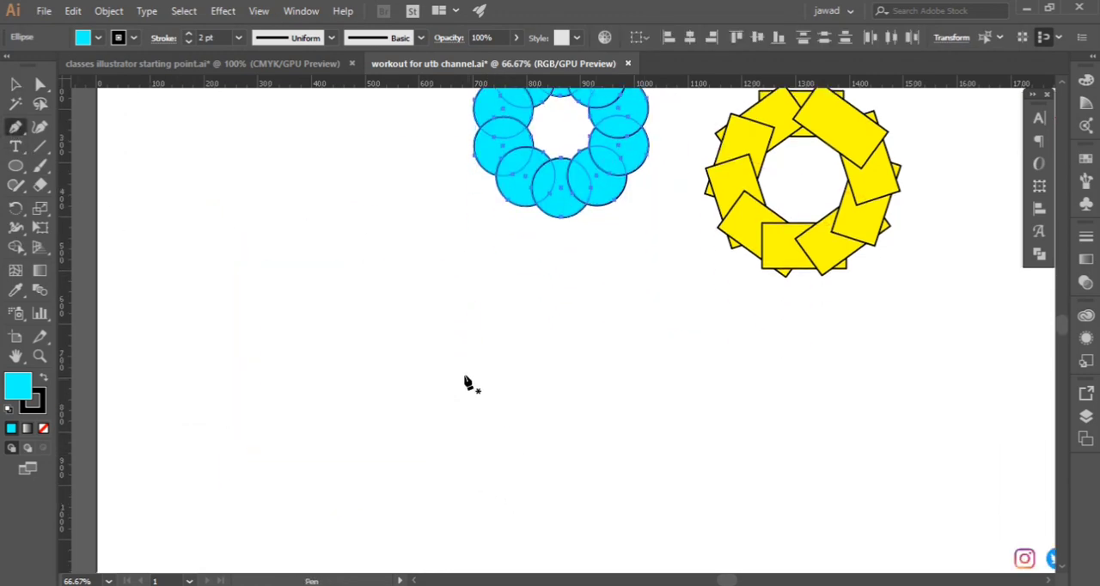
left_click(372, 246)
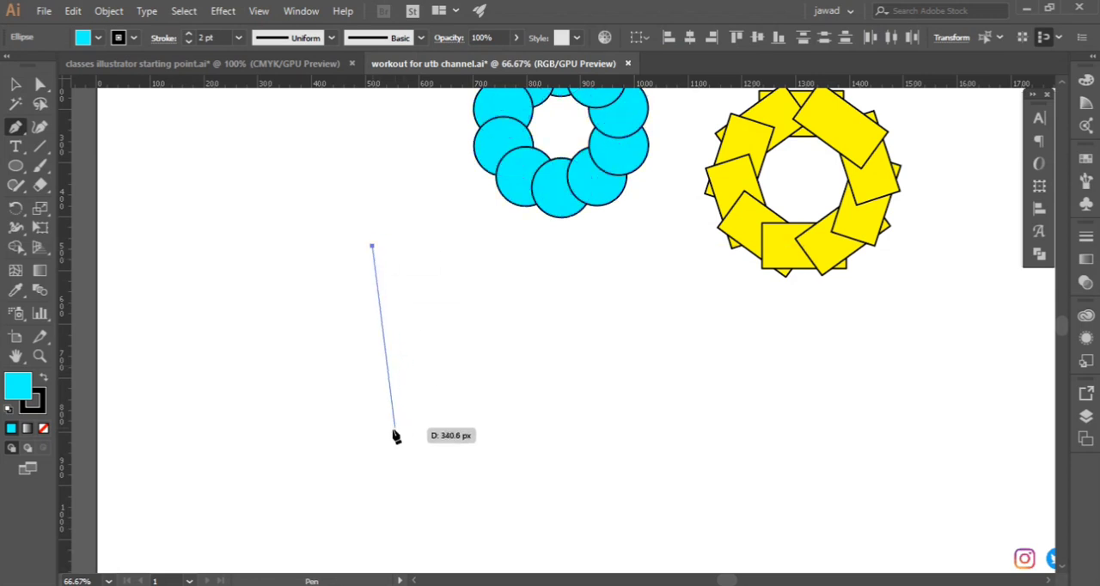
left_click(372, 373)
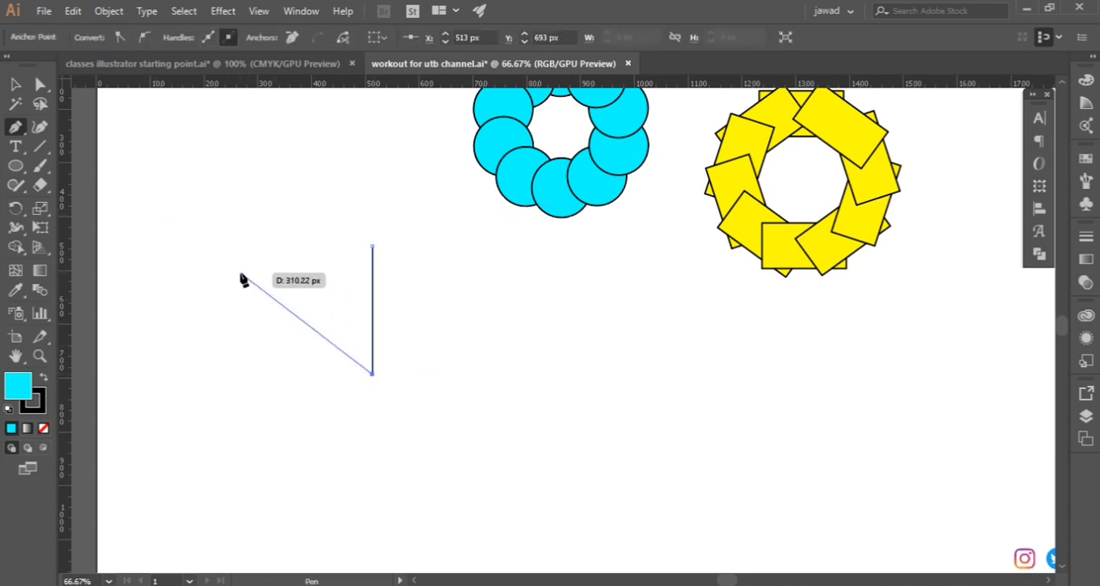
key("Escape")
key("v")
scroll(522, 328, "down", 1)
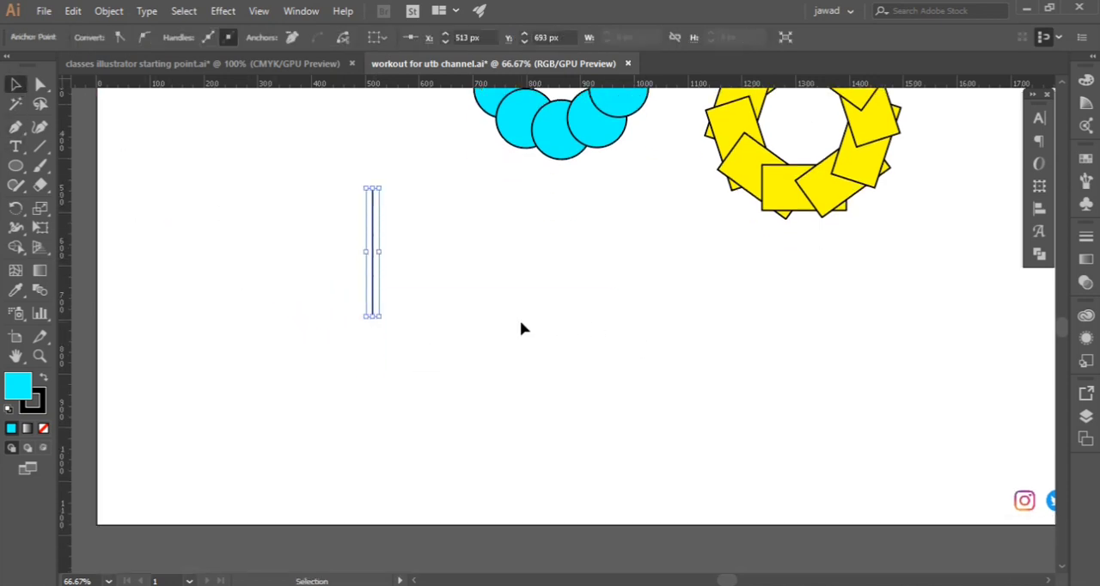
scroll(381, 291, "up", 1)
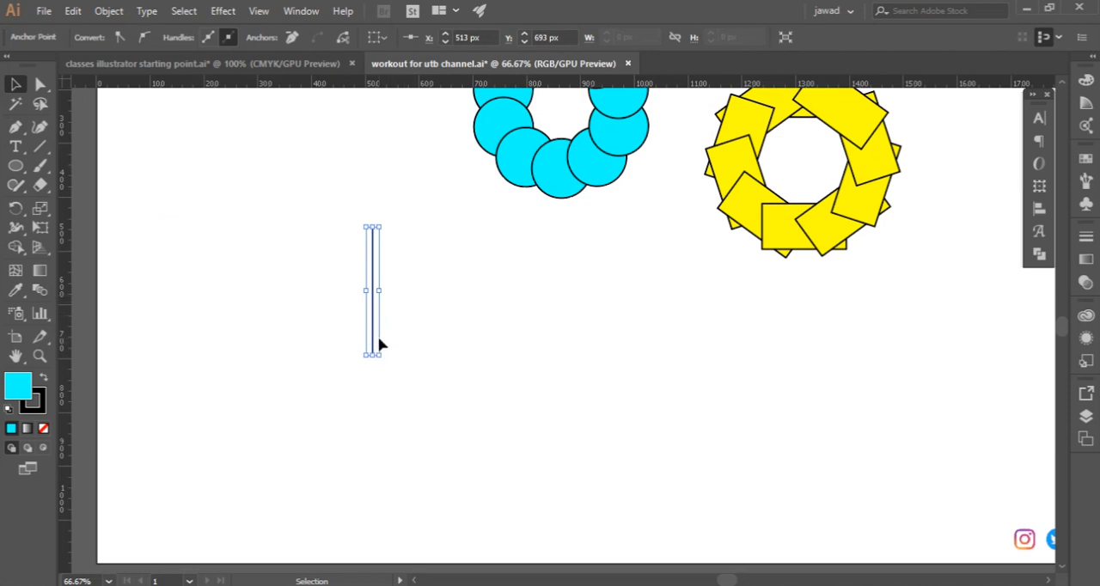
scroll(411, 312, "up", 2, "alt")
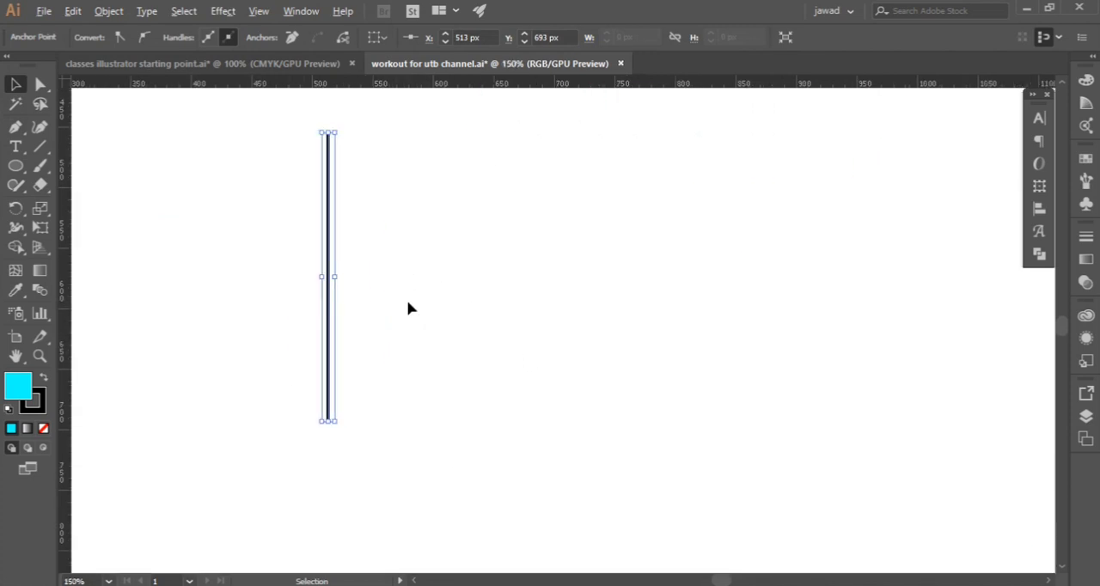
Create a copy of the vertical line rotated 3° about a point a short distance below its lower end
left_click(18, 211)
scroll(317, 445, "down", 1)
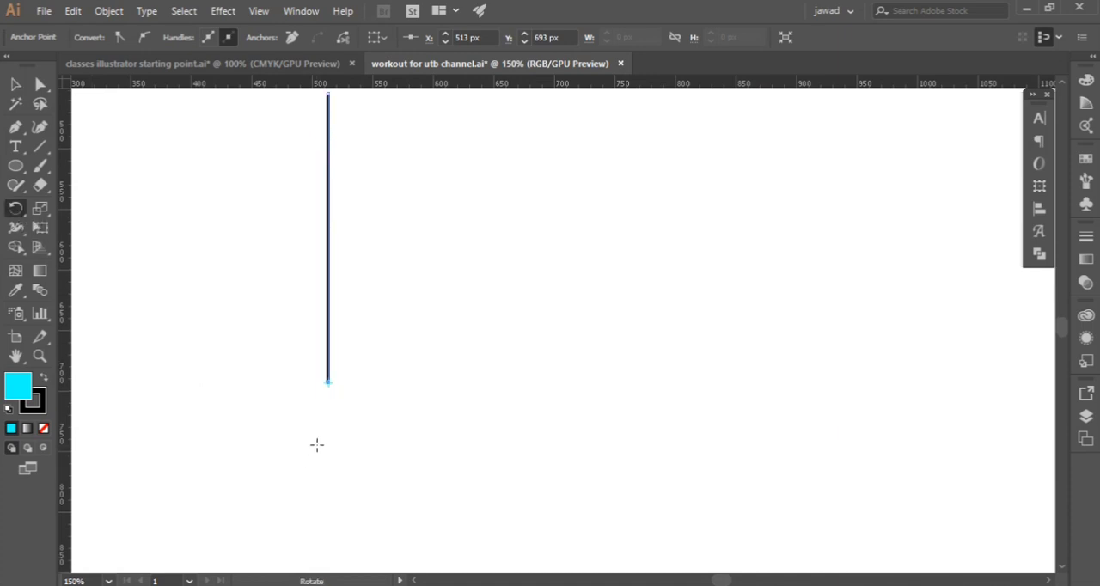
scroll(325, 419, "down", 1)
scroll(323, 403, "down", 2)
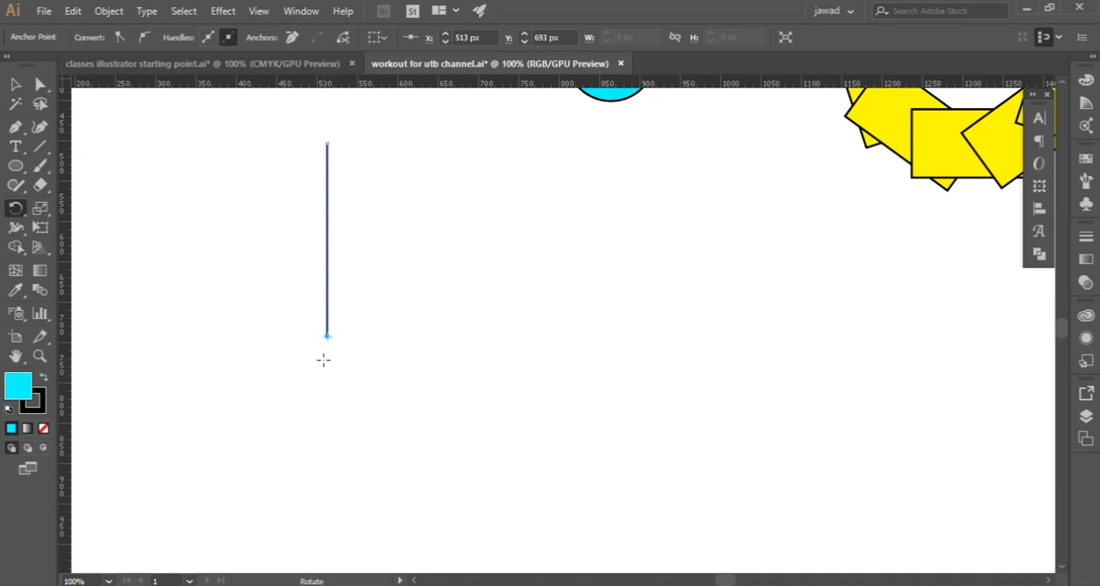
scroll(330, 355, "up", 1)
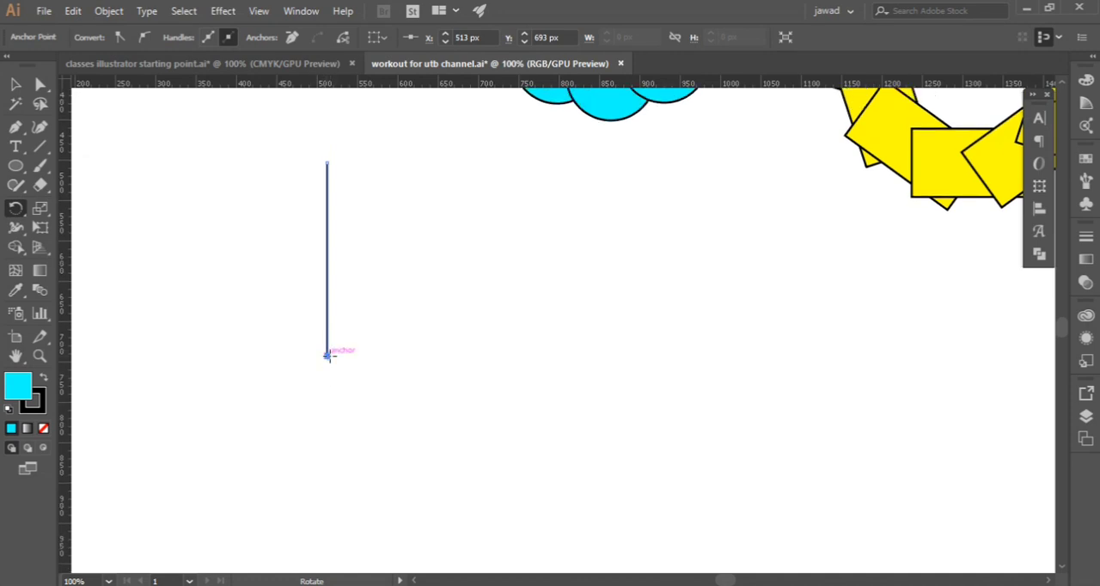
scroll(330, 356, "down", 1)
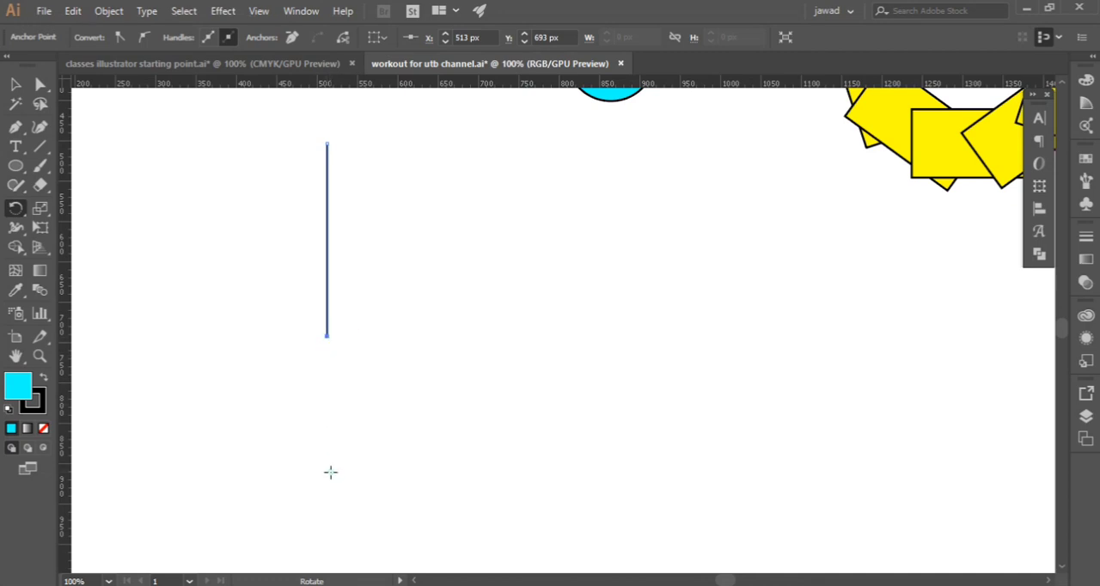
left_click(327, 421, "alt")
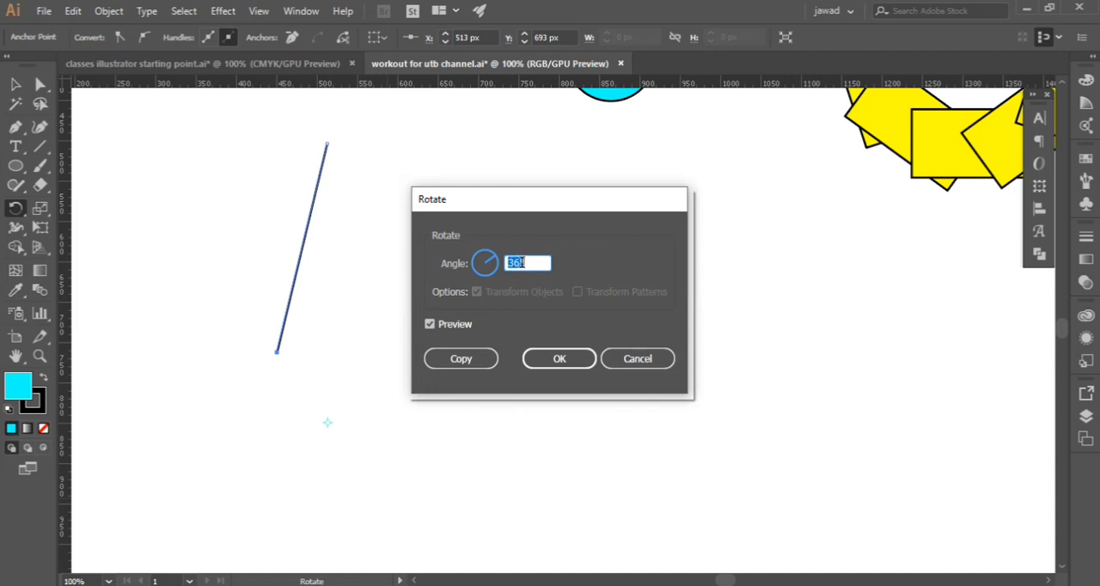
type("3")
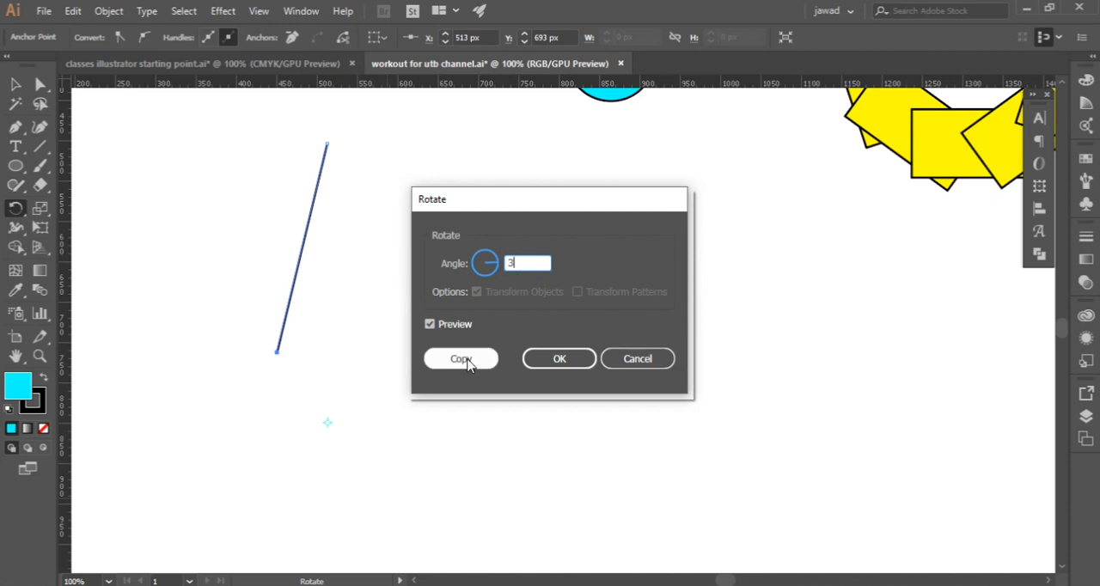
double_click(439, 327)
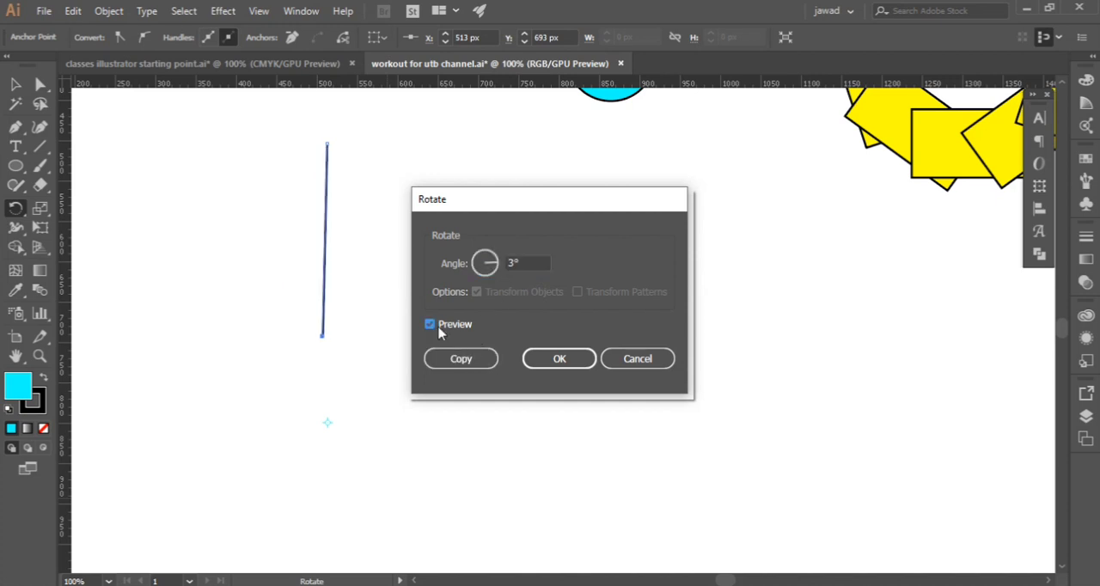
left_click(439, 331)
left_click(459, 361)
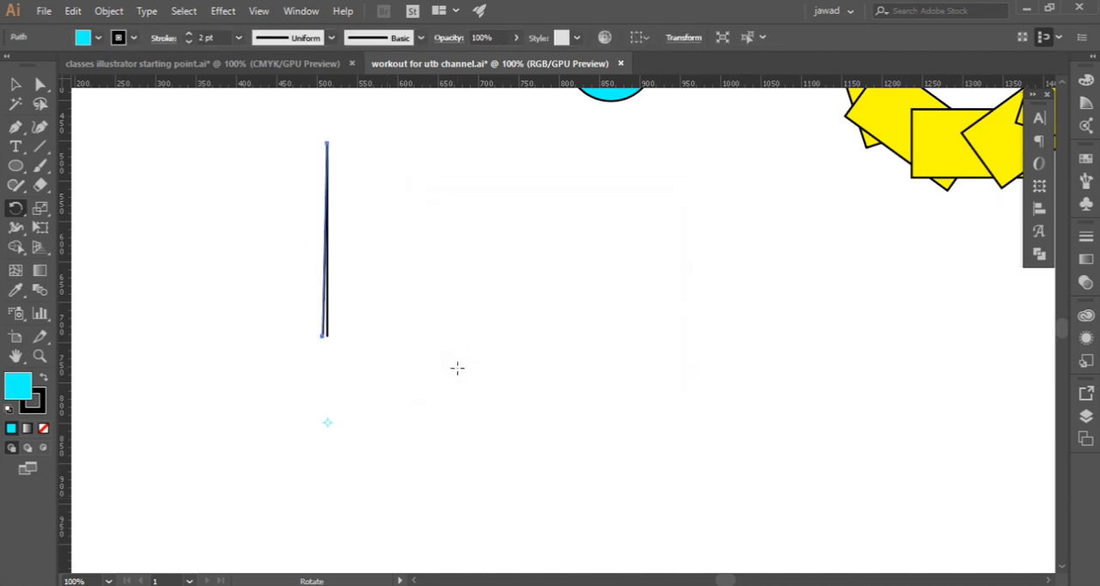
Repeat the rotated-copy transformation until the lines form a complete ring with an empty circular centre
key("ctrl+d")
key("ctrl+d")
key("ctrl+d")
key("ctrl+d")
key("ctrl+d")
key("ctrl+d")
key("ctrl+d")
key("ctrl+d")
key("ctrl+d")
key("ctrl+d")
key("ctrl+d")
key("ctrl+d")
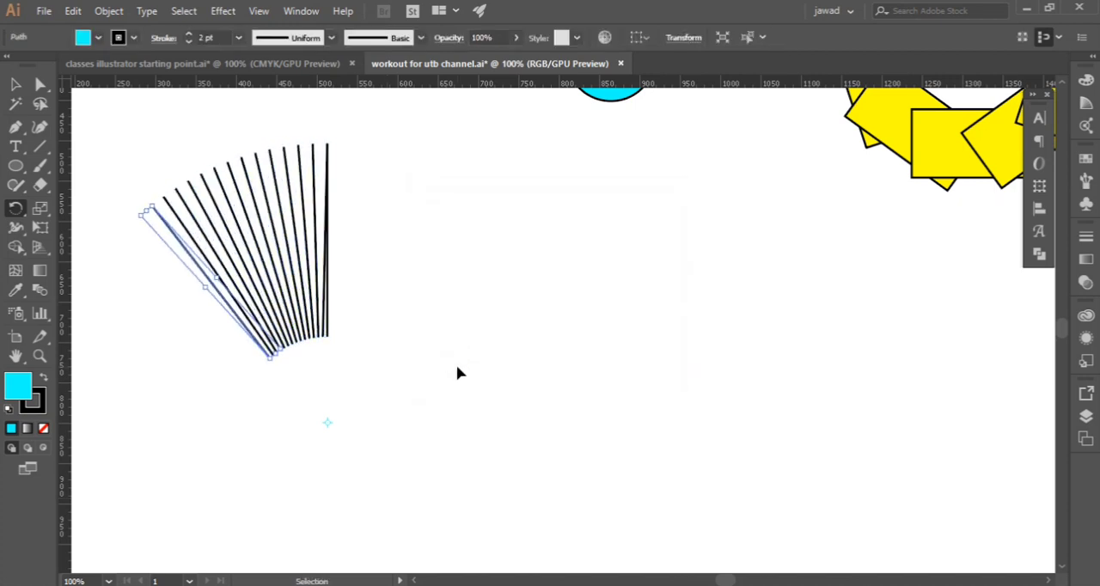
key("ctrl+d")
key("ctrl+d")
key("ctrl+d")
key("ctrl+d")
key("ctrl+d")
key("ctrl+d")
key("ctrl+d")
key("ctrl+d")
key("ctrl+d")
key("ctrl+d")
key("ctrl+d")
key("ctrl+d")
key("ctrl+d")
key("ctrl+d")
key("ctrl+d")
key("ctrl+d")
key("ctrl+d")
key("ctrl+d")
key("ctrl+d")
key("ctrl+d")
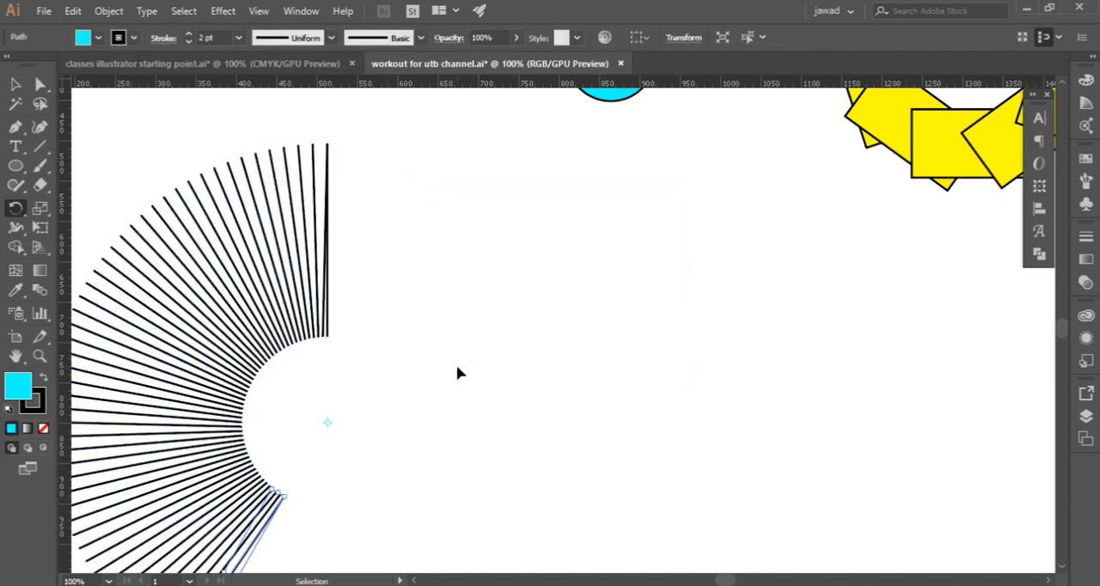
key("ctrl+d")
key("ctrl+d")
key("ctrl+d")
key("ctrl+d")
key("ctrl+d")
key("ctrl+d")
key("ctrl+d")
key("ctrl+d")
key("ctrl+d")
key("ctrl+d")
key("ctrl+d")
key("ctrl+d")
key("ctrl+d")
key("ctrl+d")
key("ctrl+d")
key("ctrl+d")
key("ctrl+d")
key("ctrl+d")
key("ctrl+d")
key("ctrl+d")
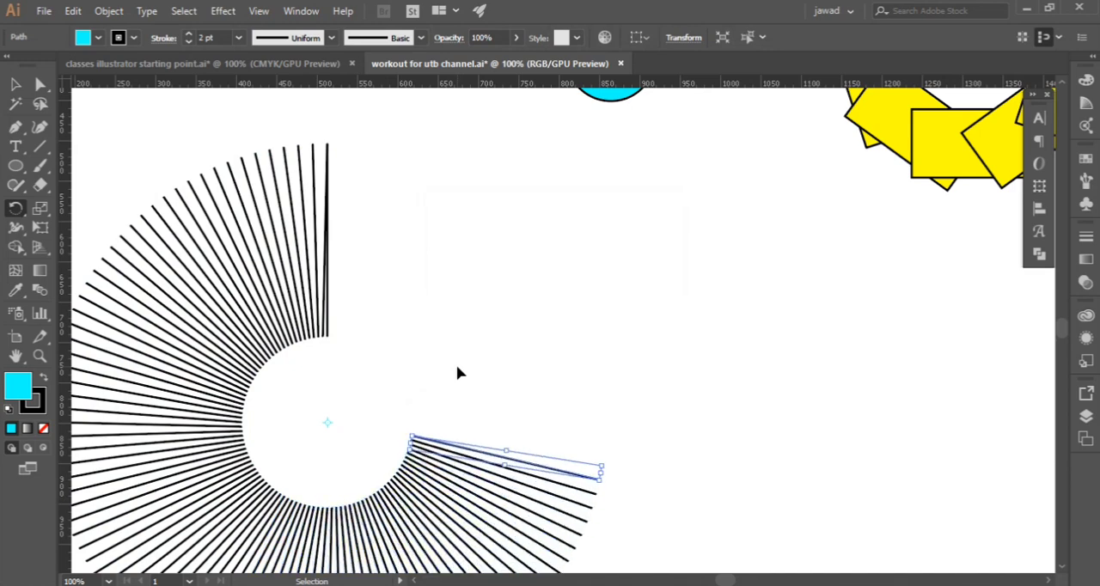
key("ctrl+d")
key("ctrl+d")
key("ctrl+d")
key("ctrl+d")
key("ctrl+d")
key("ctrl+d")
key("ctrl+d")
key("ctrl+d")
key("ctrl+d")
key("ctrl+d")
key("ctrl+d")
key("ctrl+d")
key("ctrl+d")
key("ctrl+d")
key("ctrl+d")
key("ctrl+d")
key("ctrl+d")
key("ctrl+d")
key("ctrl+d")
key("ctrl+d")
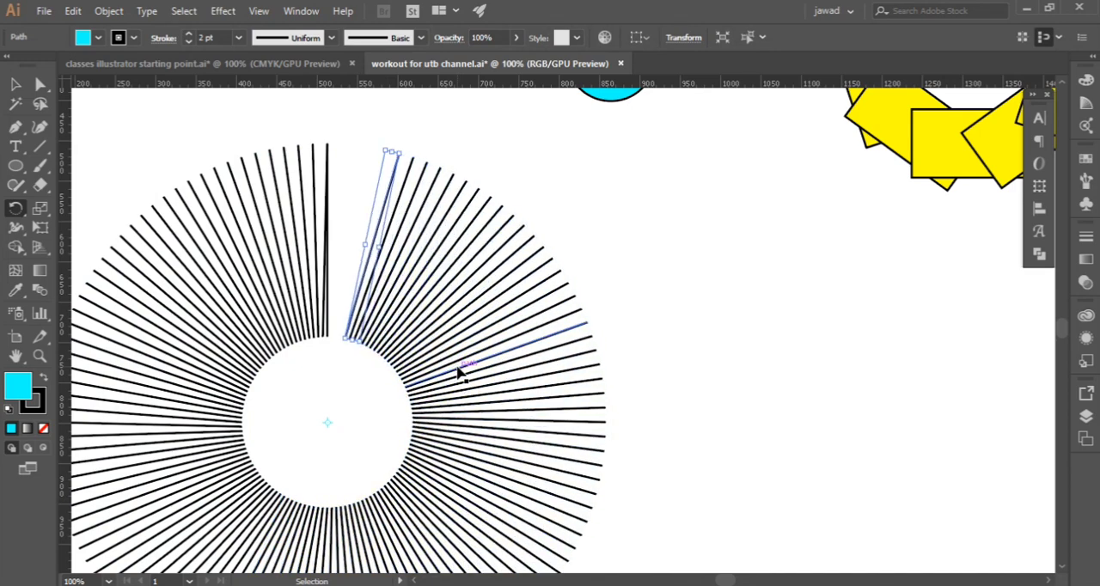
key("ctrl+d")
key("ctrl+d")
key("ctrl+d")
key("ctrl+d")
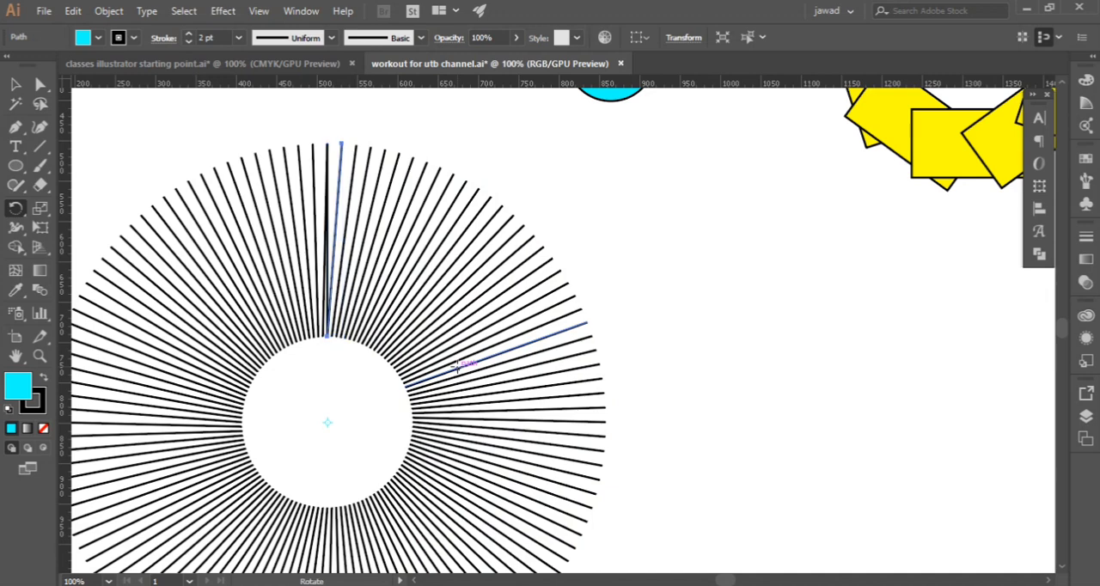
Select all the lines of the ring, scale it down proportionally and move it up beside the cyan ring
scroll(458, 364, "down", 2)
scroll(369, 346, "down", 2)
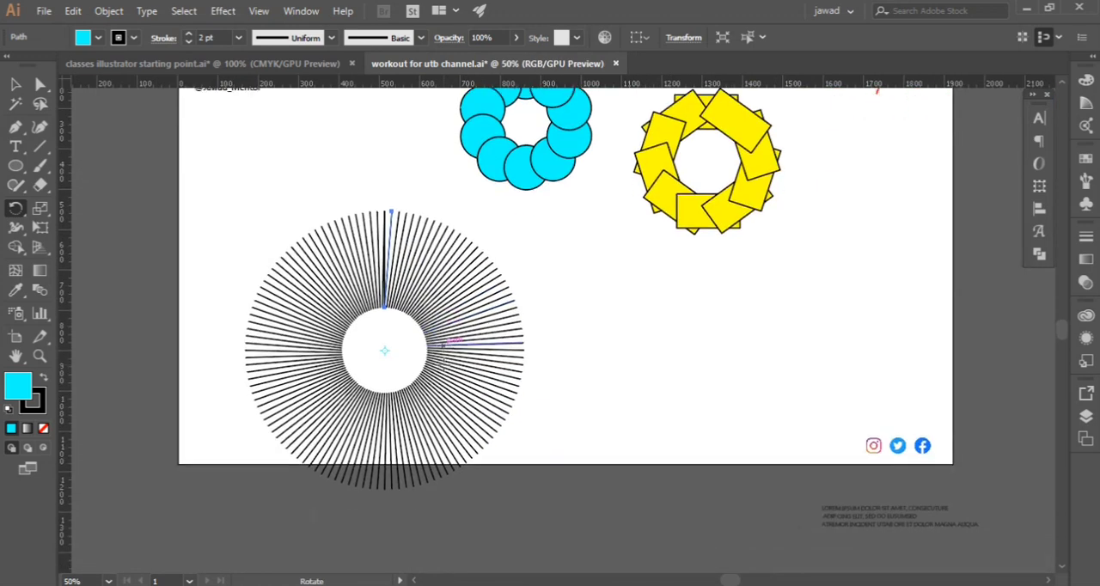
scroll(369, 346, "up", 3)
left_click(17, 90)
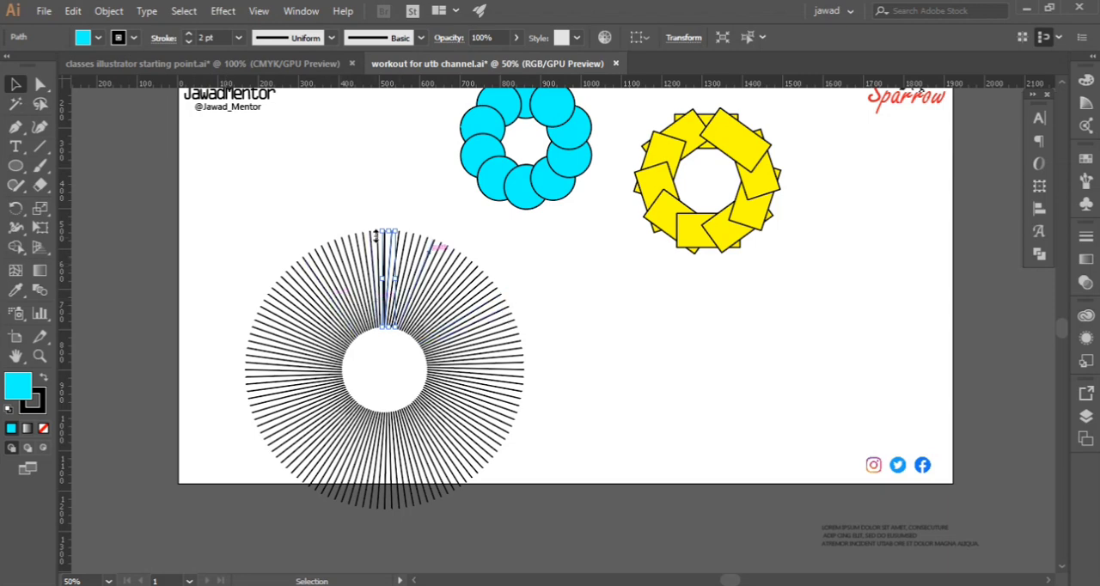
left_click(245, 236)
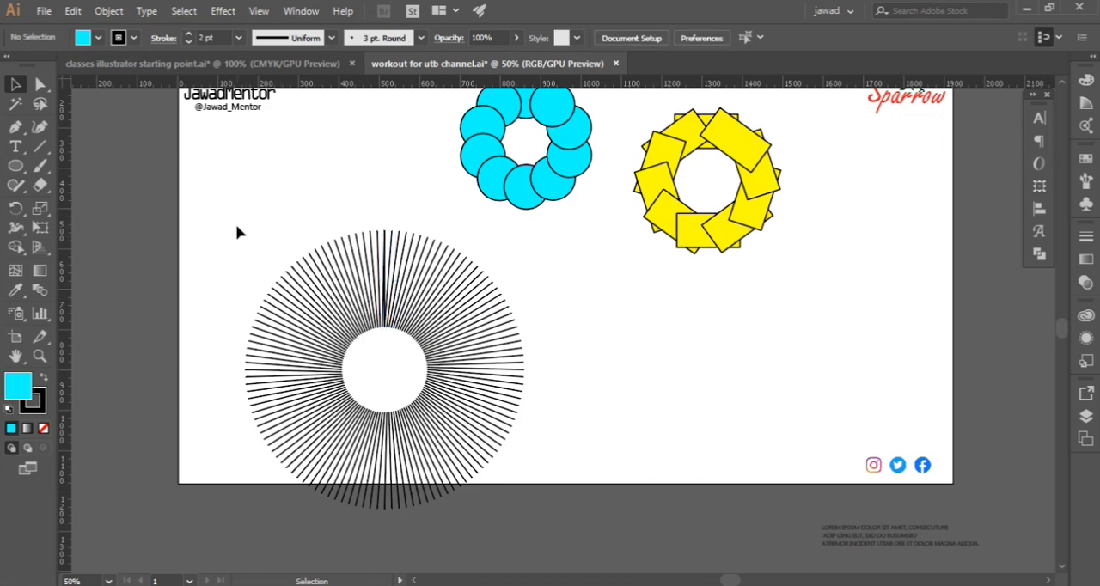
scroll(283, 292, "down", 1)
left_click_drag(218, 231, 524, 444)
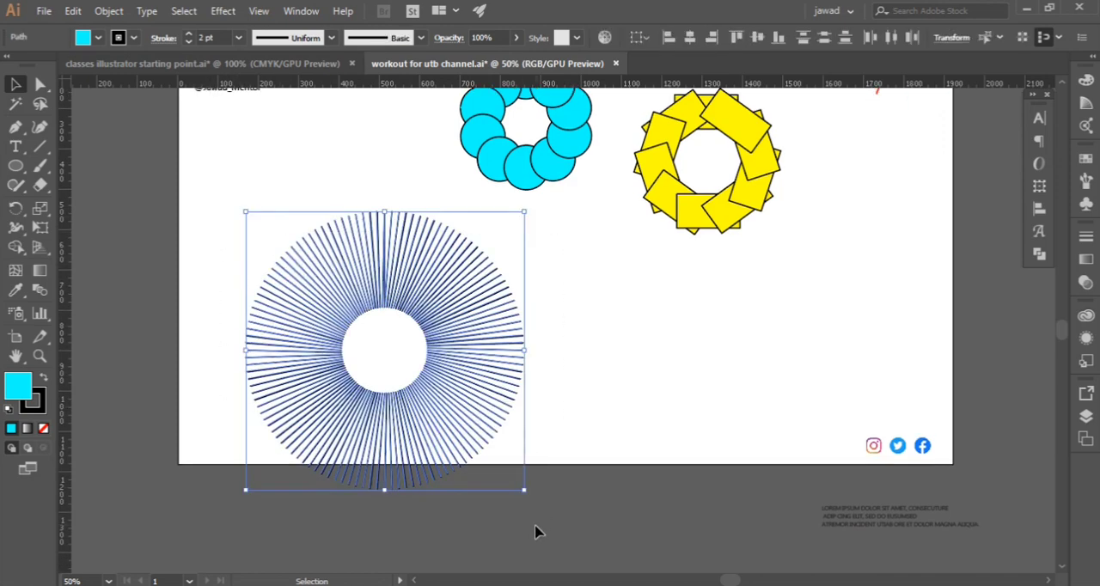
left_click_drag(523, 489, 387, 303)
scroll(492, 456, "up", 5)
scroll(523, 417, "down", 4)
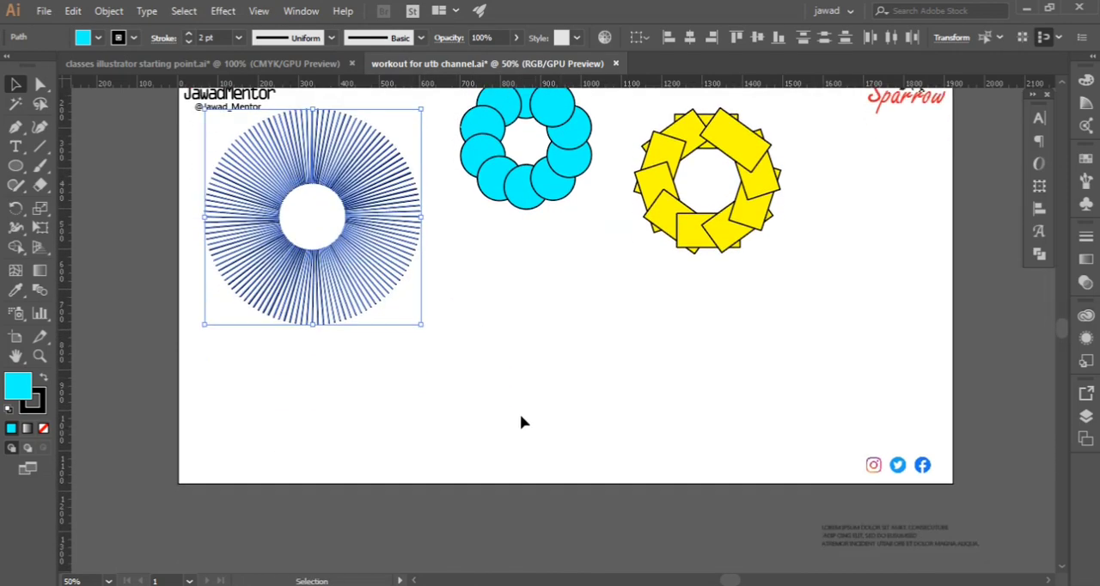
Draw a separate vertical straight line about 127 px long with the Pen tool in the empty area below the cyan ring
left_click(15, 127)
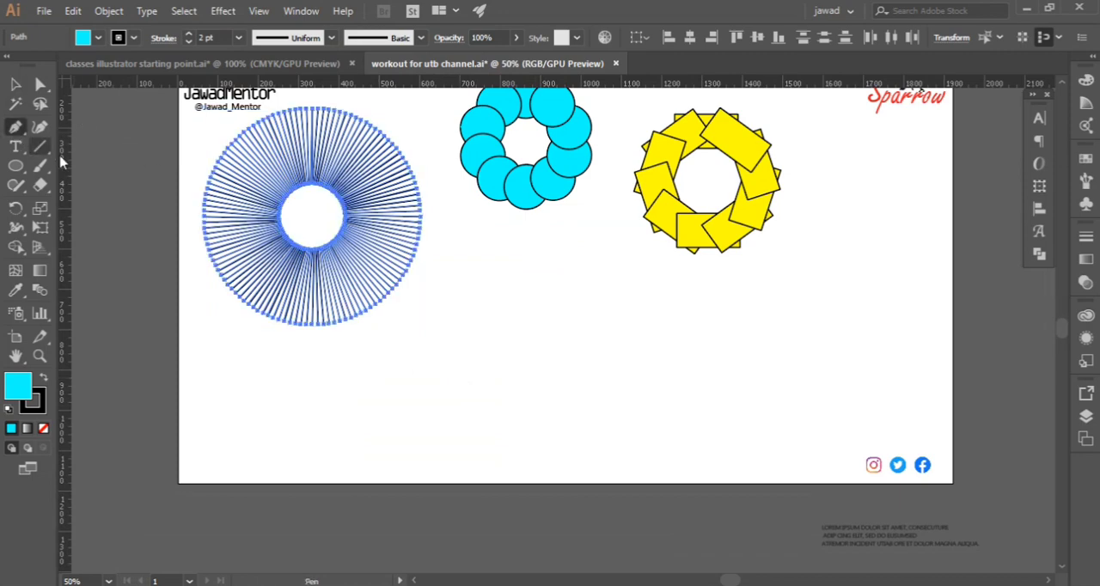
key("ctrl+shift+a")
left_click(521, 261)
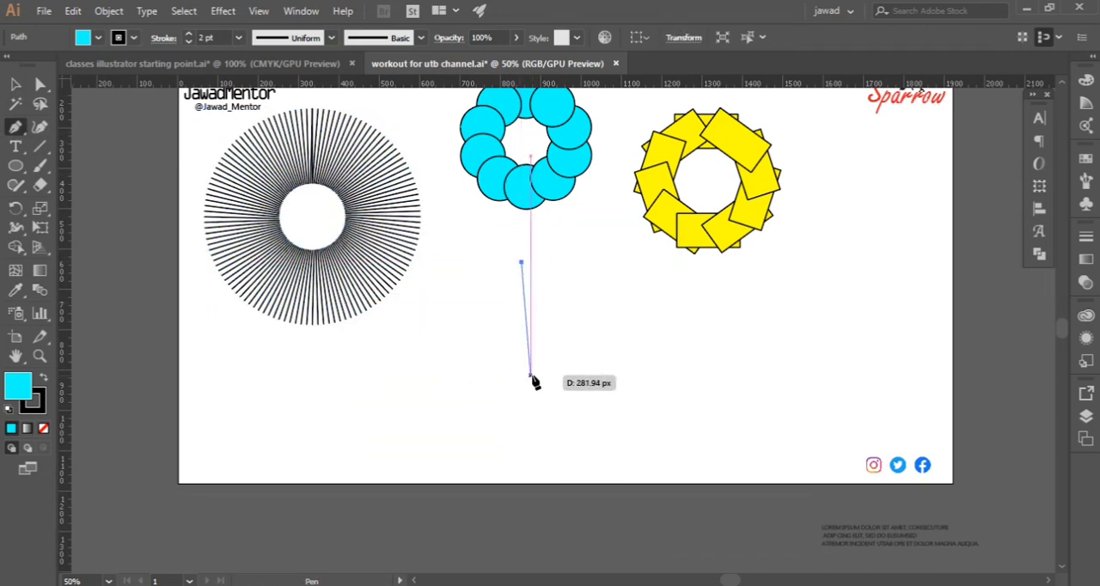
left_click(520, 312)
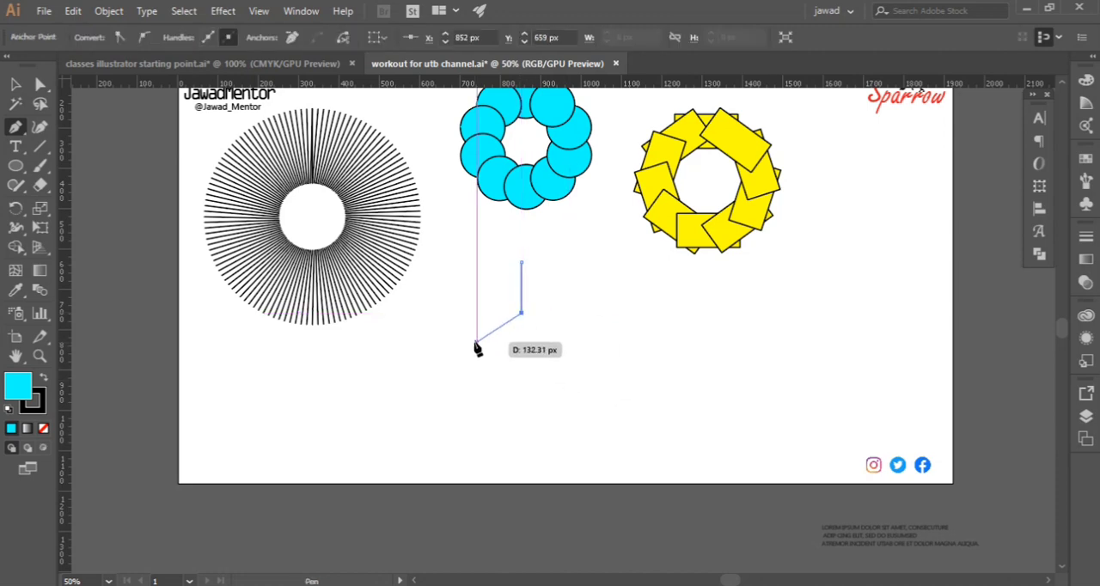
key("Escape")
left_click(15, 85)
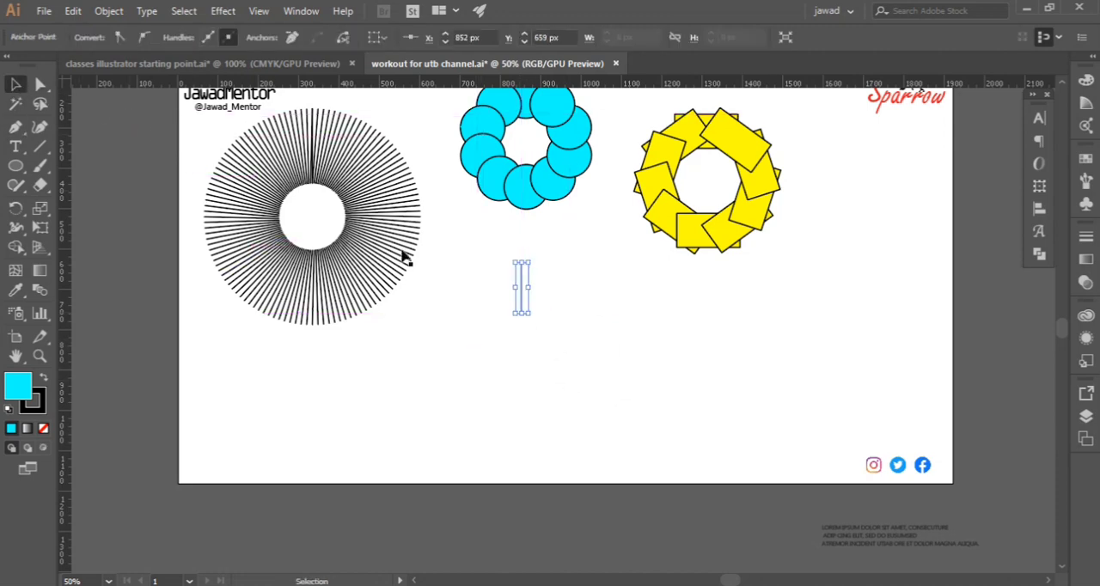
scroll(522, 315, "up", 5)
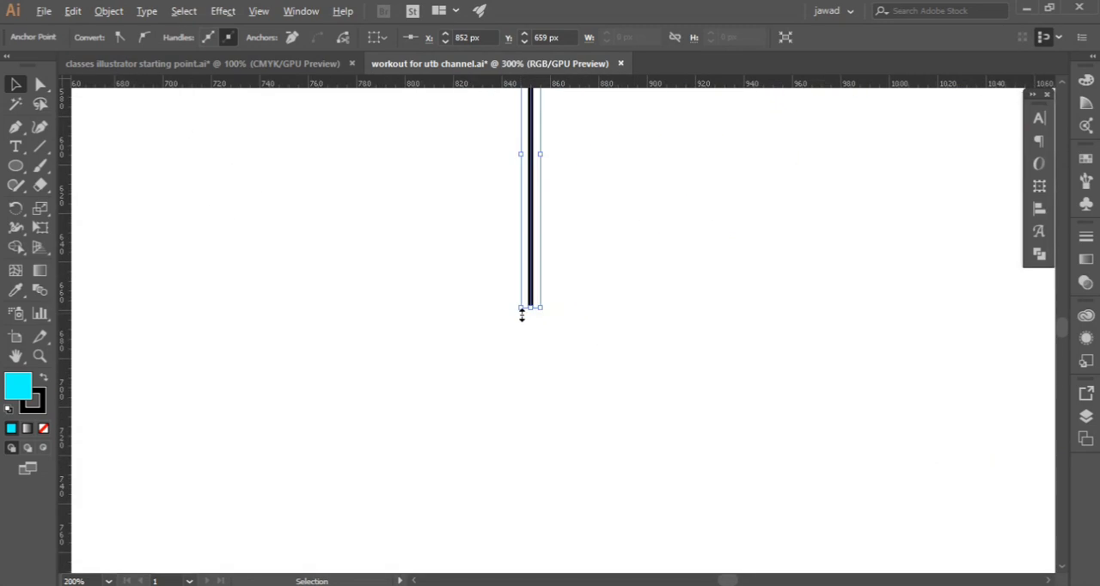
scroll(521, 316, "up", 6)
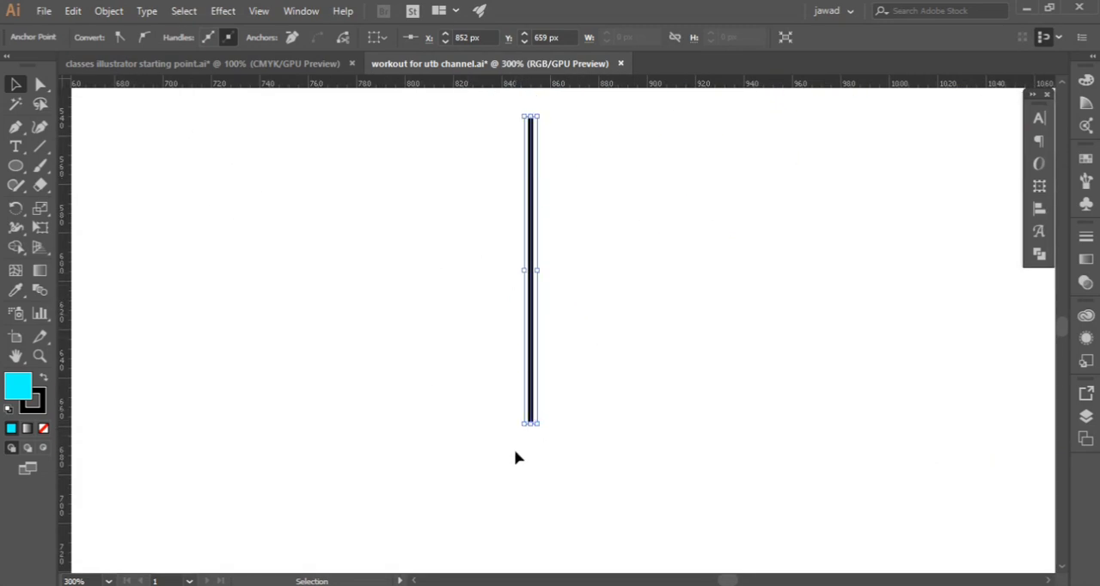
scroll(438, 377, "down", 4)
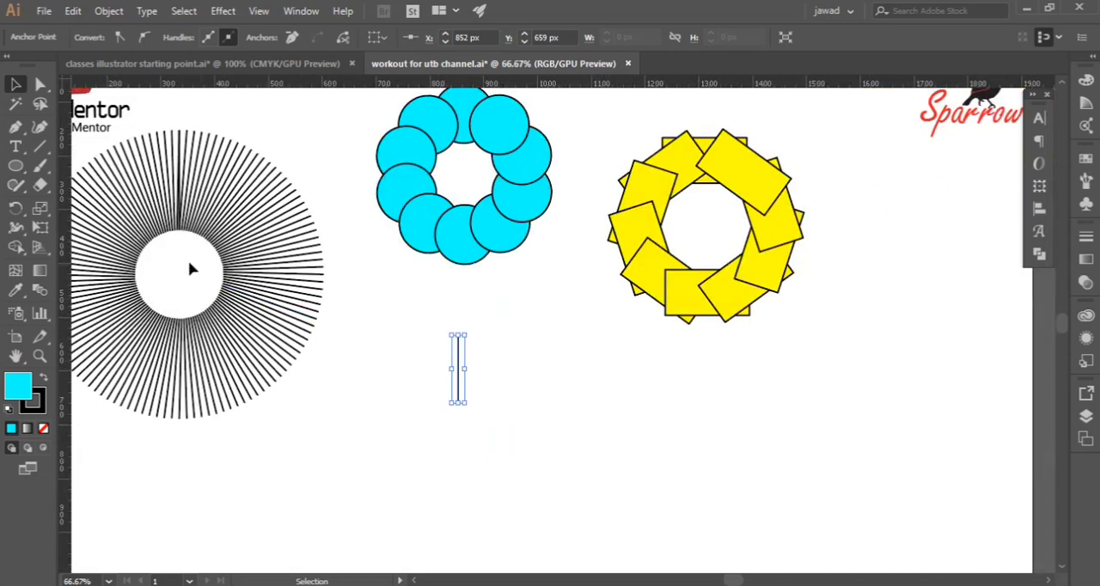
scroll(553, 395, "up", 3)
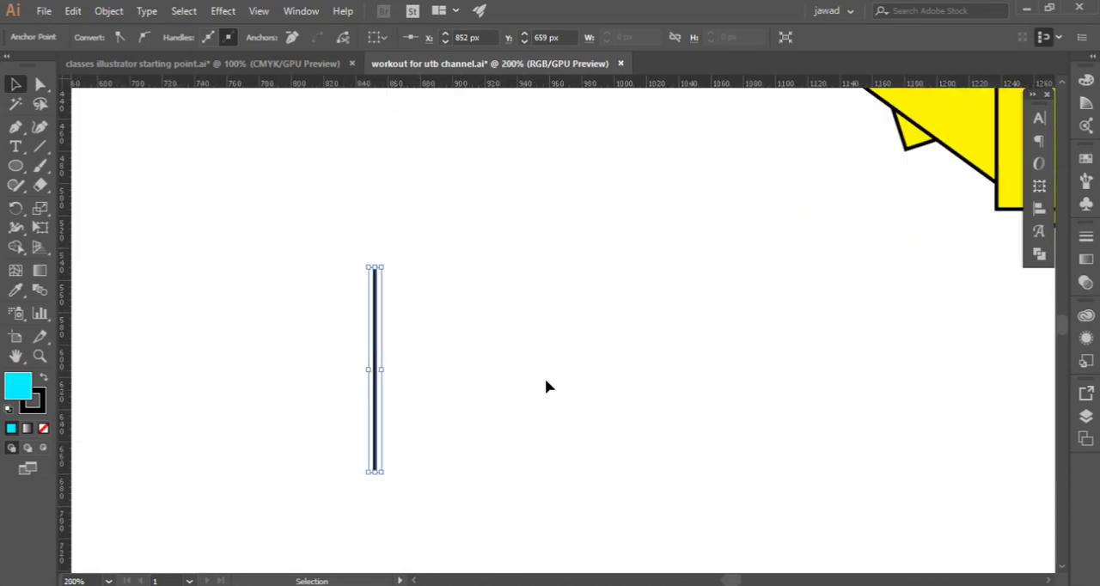
scroll(410, 354, "down", 2)
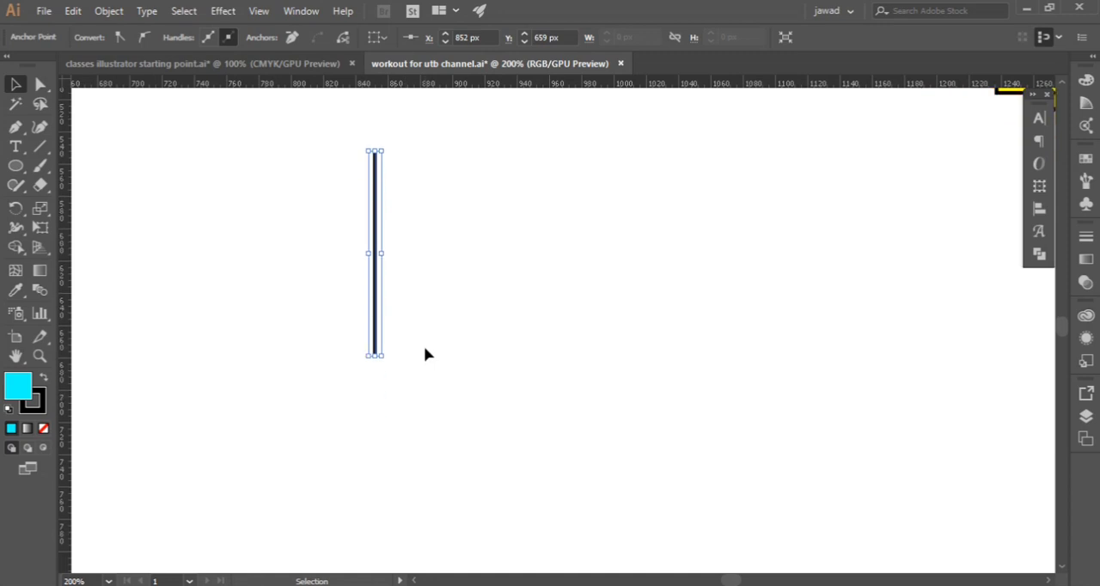
scroll(400, 326, "down", 2)
scroll(401, 327, "down", 1)
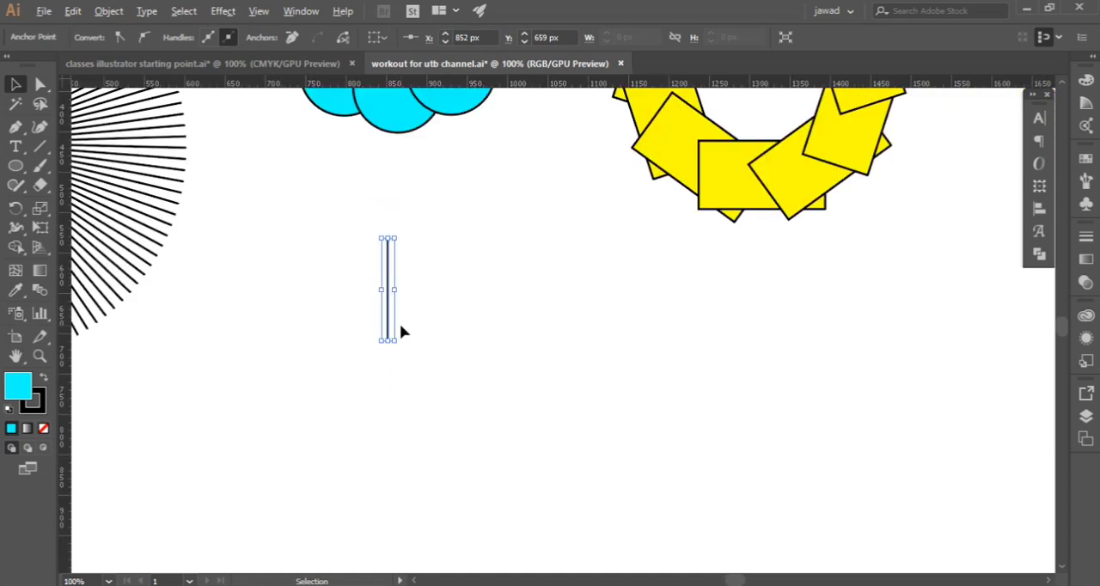
scroll(400, 326, "up", 1)
scroll(400, 327, "up", 2)
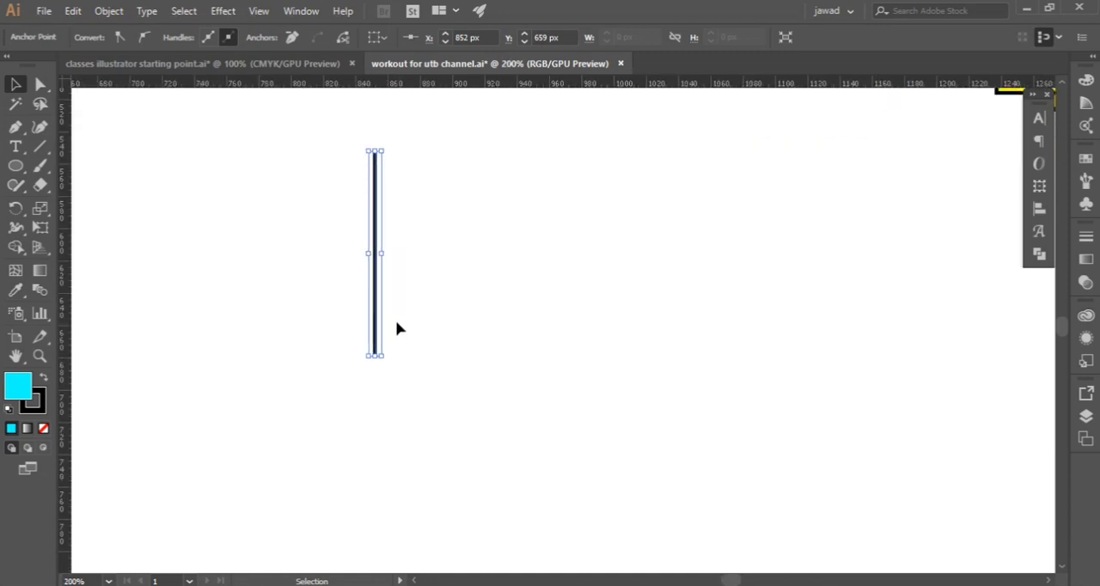
double_click(15, 210)
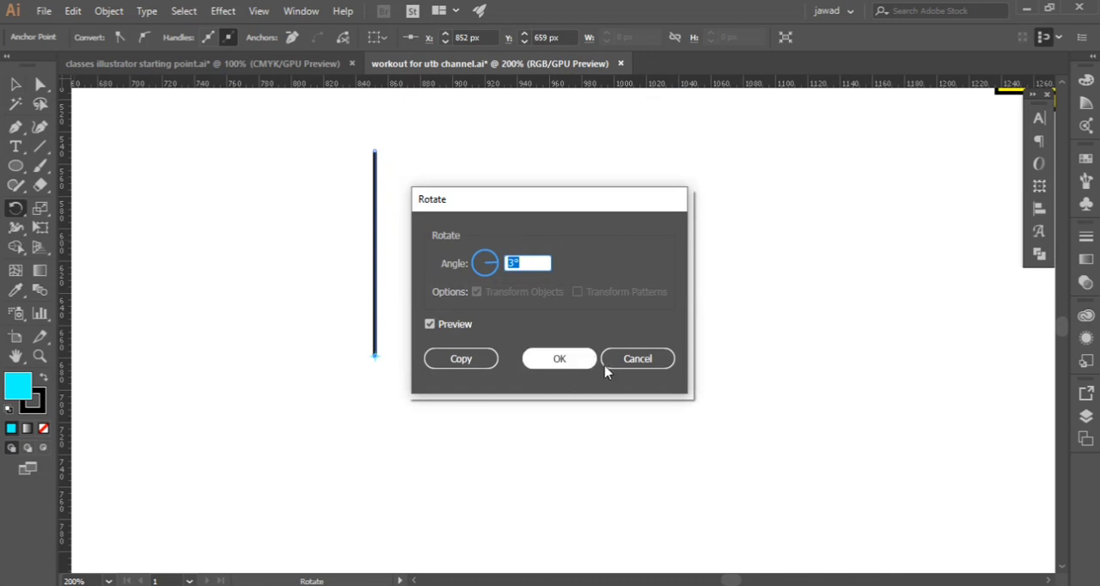
left_click(633, 360)
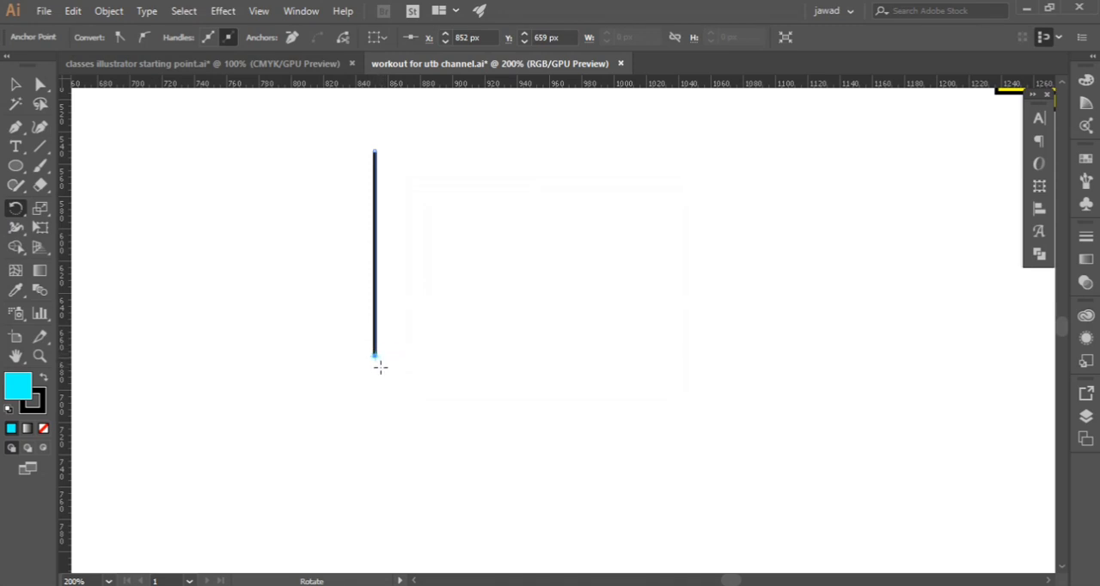
Copy the vertical line rotated 3° about its lower end and repeat the transformation until the lines form a full circle
double_click(15, 210)
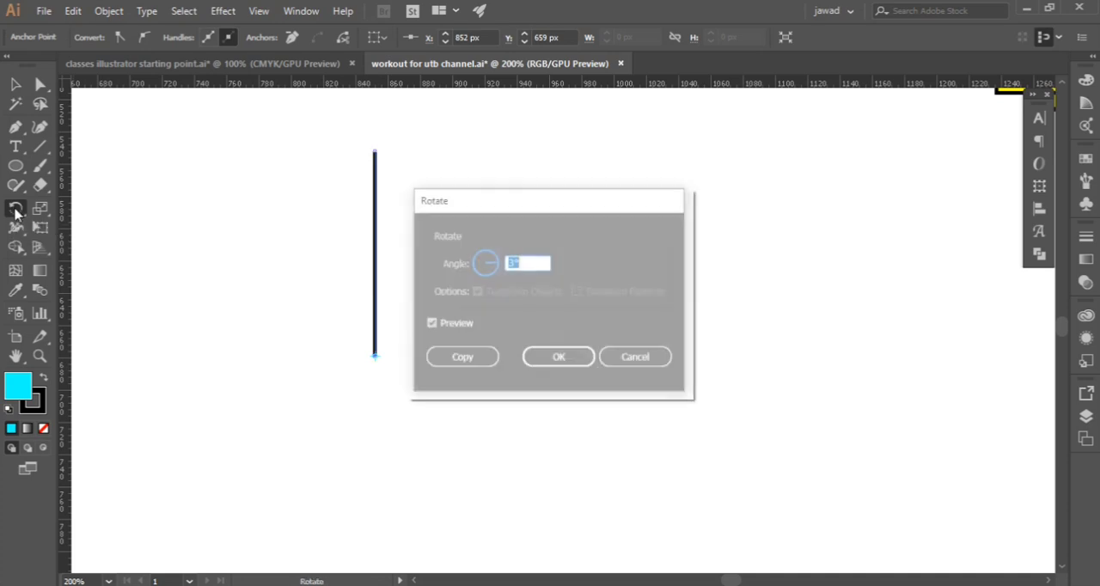
left_click(473, 367)
key("ctrl+d")
key("ctrl+d")
key("ctrl+d")
key("ctrl+d")
key("ctrl+d")
key("ctrl+d")
key("ctrl+d")
key("ctrl+d")
key("ctrl+d")
key("ctrl+d")
key("ctrl+d")
key("ctrl+d")
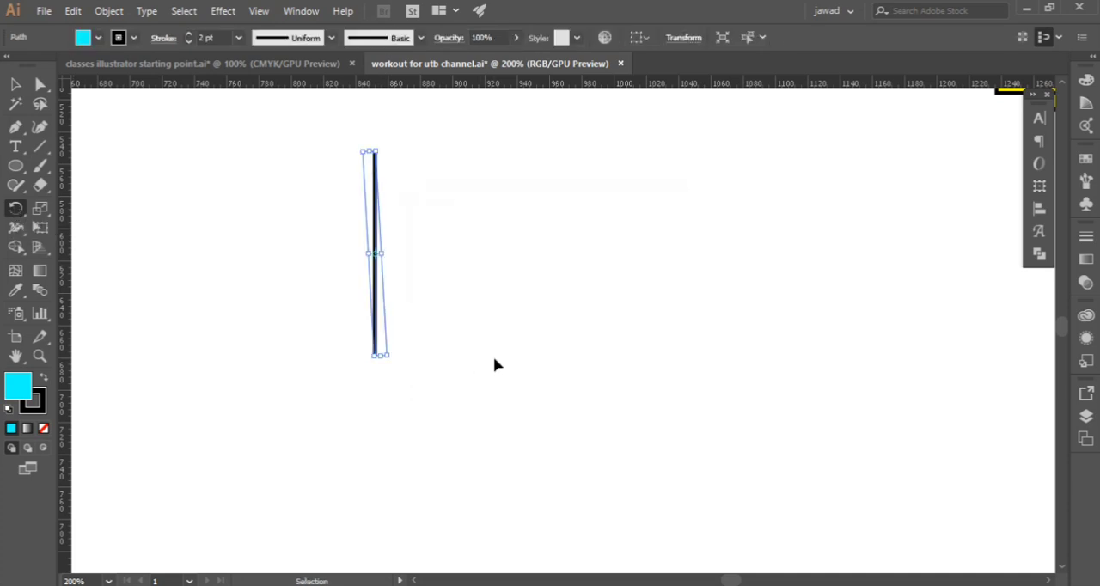
key("ctrl+d")
key("ctrl+d")
key("ctrl+d")
key("ctrl+d")
key("ctrl+d")
key("ctrl+d")
key("ctrl+d")
key("ctrl+d")
key("ctrl+d")
key("ctrl+d")
key("ctrl+d")
key("ctrl+d")
key("ctrl+d")
key("ctrl+d")
key("ctrl+d")
key("ctrl+d")
key("ctrl+d")
key("ctrl+d")
key("ctrl+d")
key("ctrl+d")
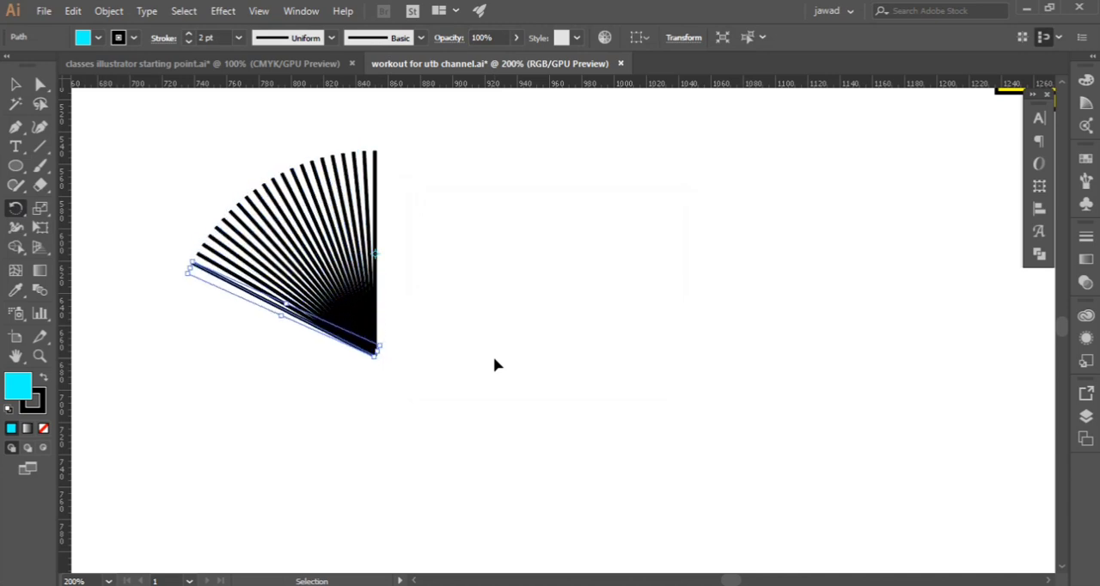
key("ctrl+d")
key("ctrl+d")
key("ctrl+d")
key("ctrl+d")
key("ctrl+d")
key("ctrl+d")
key("ctrl+d")
key("ctrl+d")
key("ctrl+d")
key("ctrl+d")
key("ctrl+d")
key("ctrl+d")
key("ctrl+d")
key("ctrl+d")
key("ctrl+d")
key("ctrl+d")
key("ctrl+d")
key("ctrl+d")
key("ctrl+d")
key("ctrl+d")
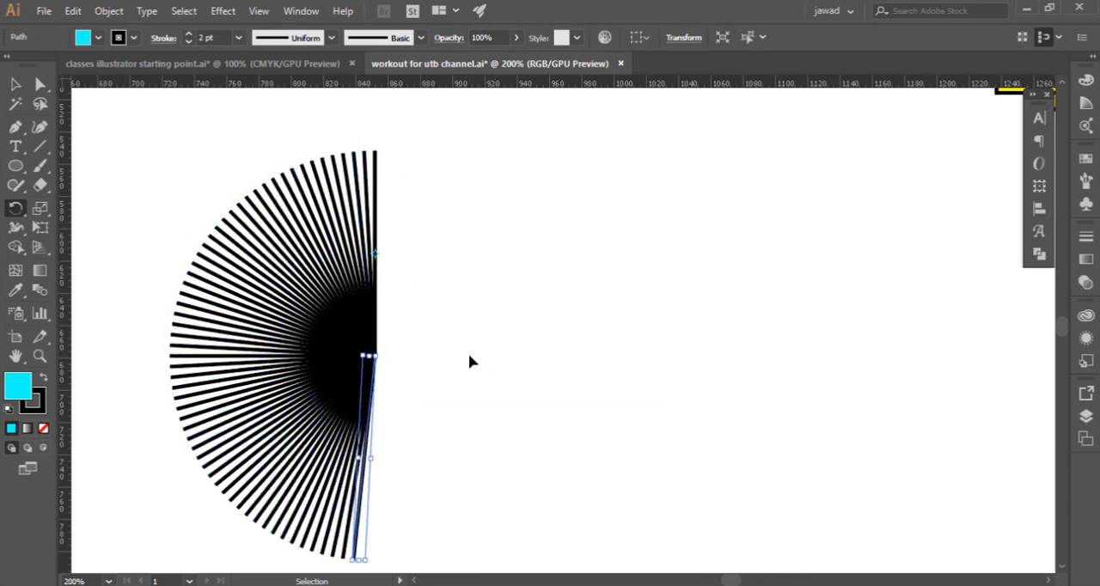
key("ctrl+d")
key("ctrl+d")
key("ctrl+d")
key("ctrl+d")
key("ctrl+d")
key("ctrl+d")
key("ctrl+d")
key("ctrl+d")
key("ctrl+d")
key("ctrl+d")
key("ctrl+d")
key("ctrl+d")
key("ctrl+d")
key("ctrl+d")
key("ctrl+d")
key("ctrl+d")
key("ctrl+d")
key("ctrl+d")
key("ctrl+d")
key("ctrl+d")
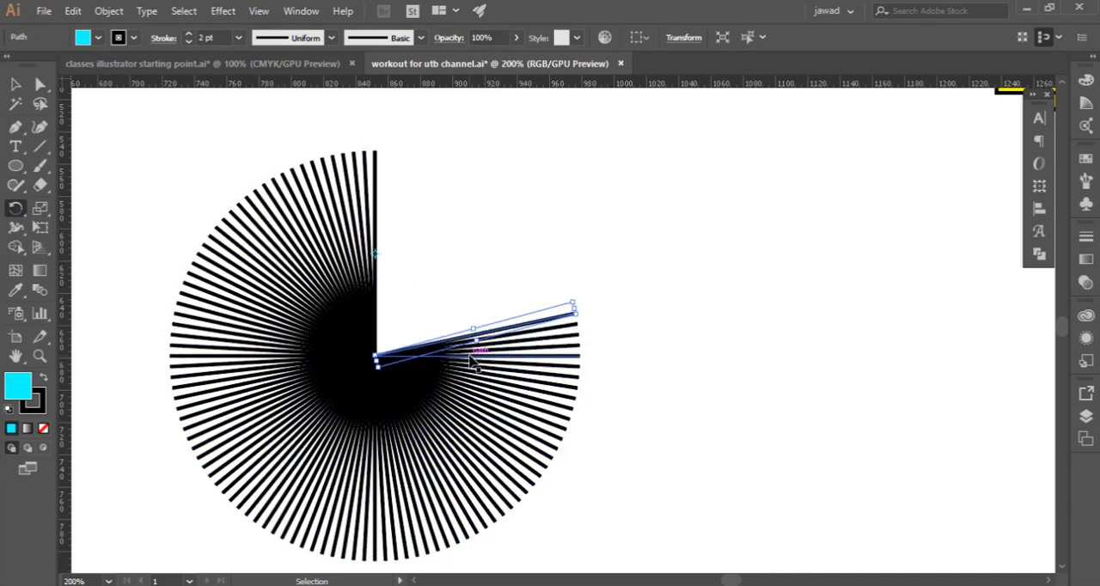
key("ctrl+d")
key("ctrl+d")
key("ctrl+d")
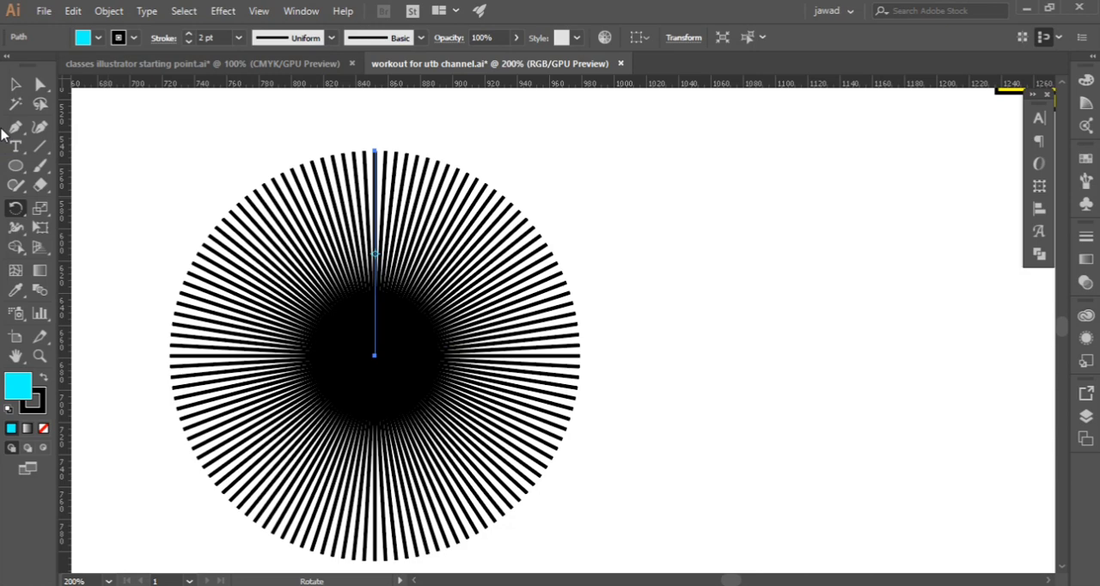
Select all the lines of the new solid-centred burst, scale it down proportionally and move it below the yellow ring
left_click(15, 84)
scroll(178, 239, "down", 2)
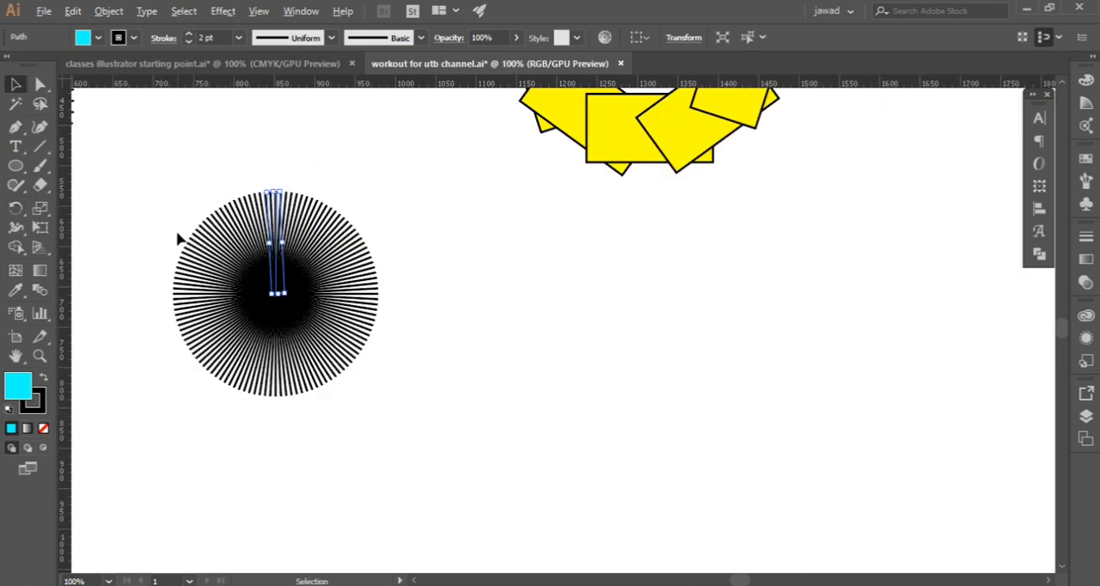
scroll(178, 240, "up", 1)
left_click(169, 220)
left_click_drag(136, 193, 418, 427)
left_click_drag(395, 383, 776, 307)
scroll(524, 314, "up", 1)
scroll(531, 306, "up", 4)
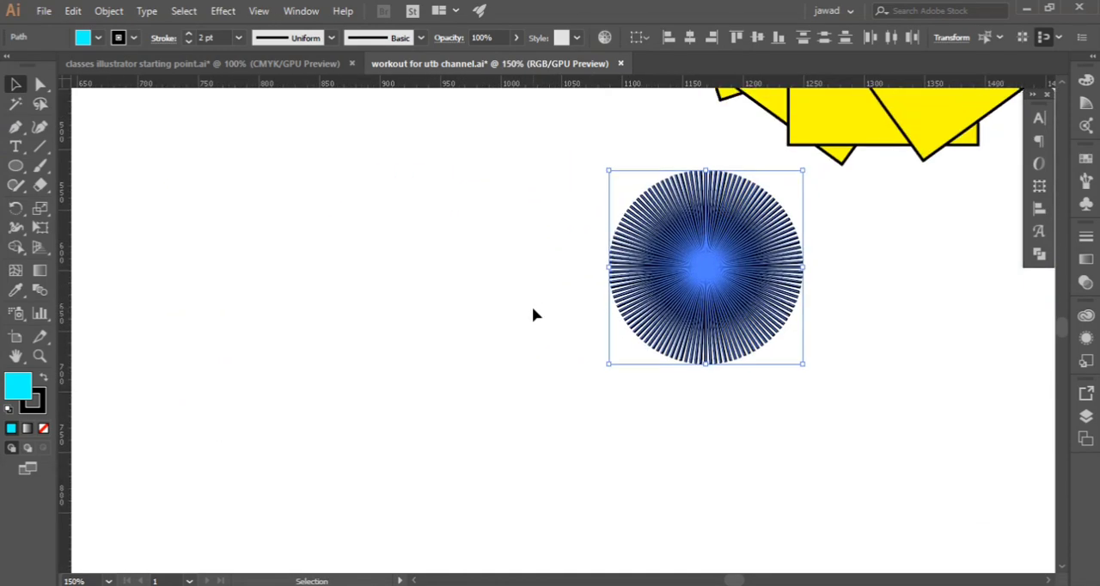
left_click(511, 309)
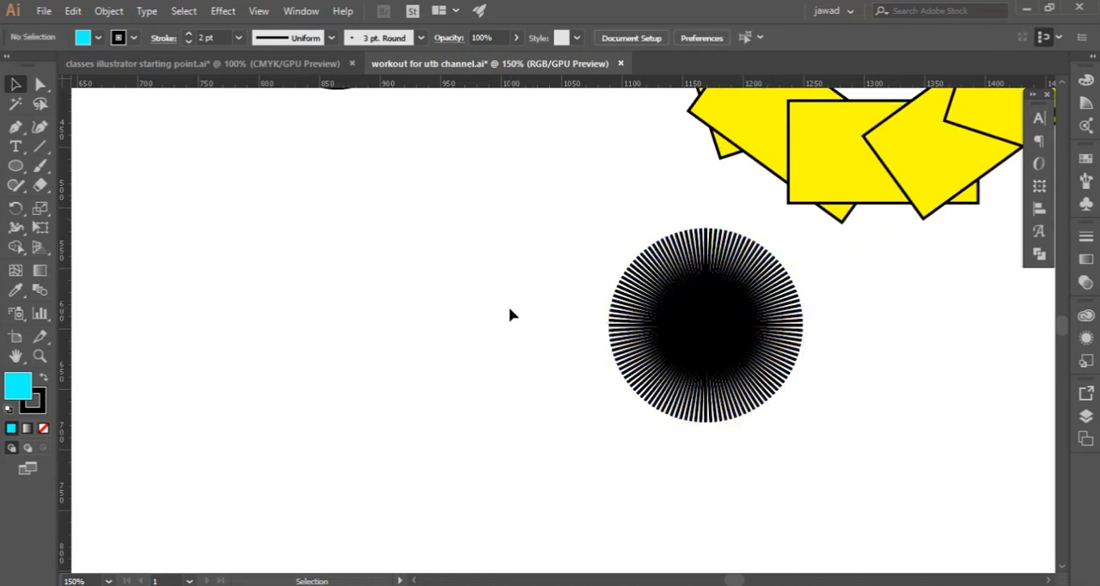
Draw a separate vertical straight line about 87 px long with the Pen tool in the empty area beside the dense burst
left_click(15, 146)
left_click(15, 126)
left_click(324, 207)
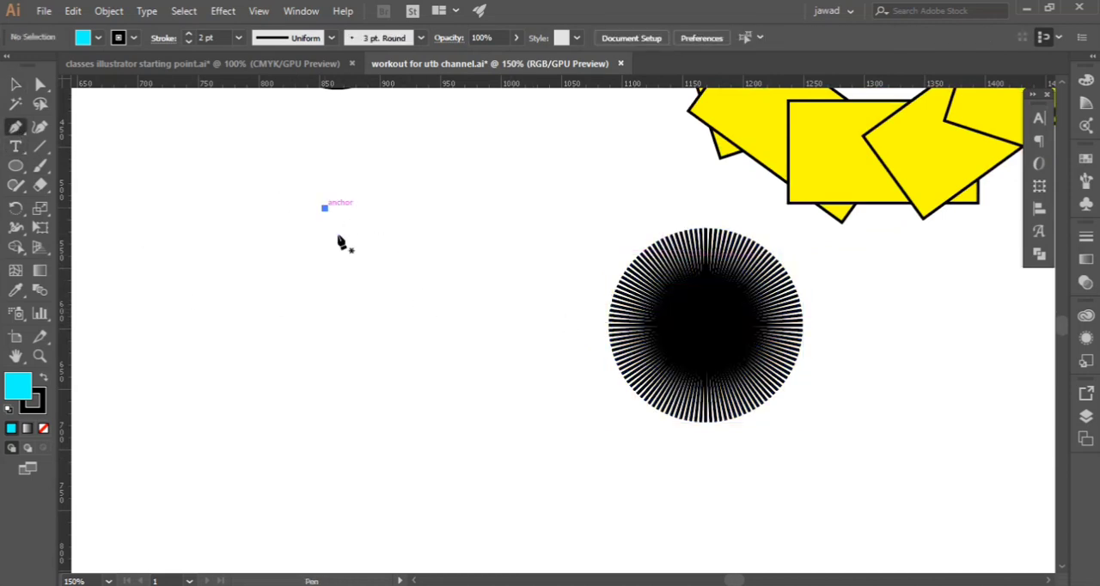
left_click(333, 309, "shift")
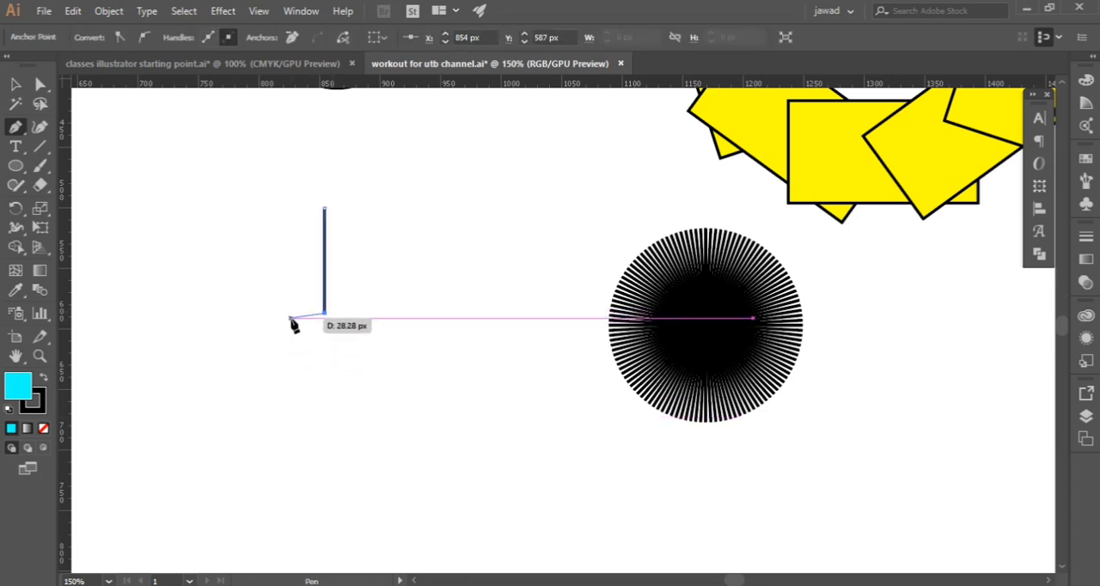
key("v")
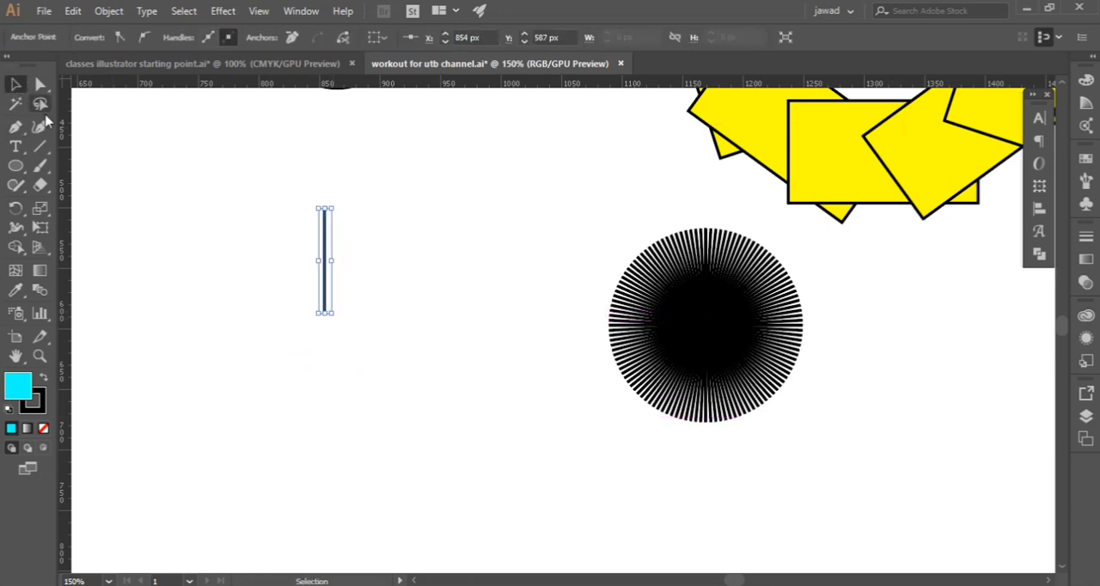
left_click(352, 272)
left_click(331, 294)
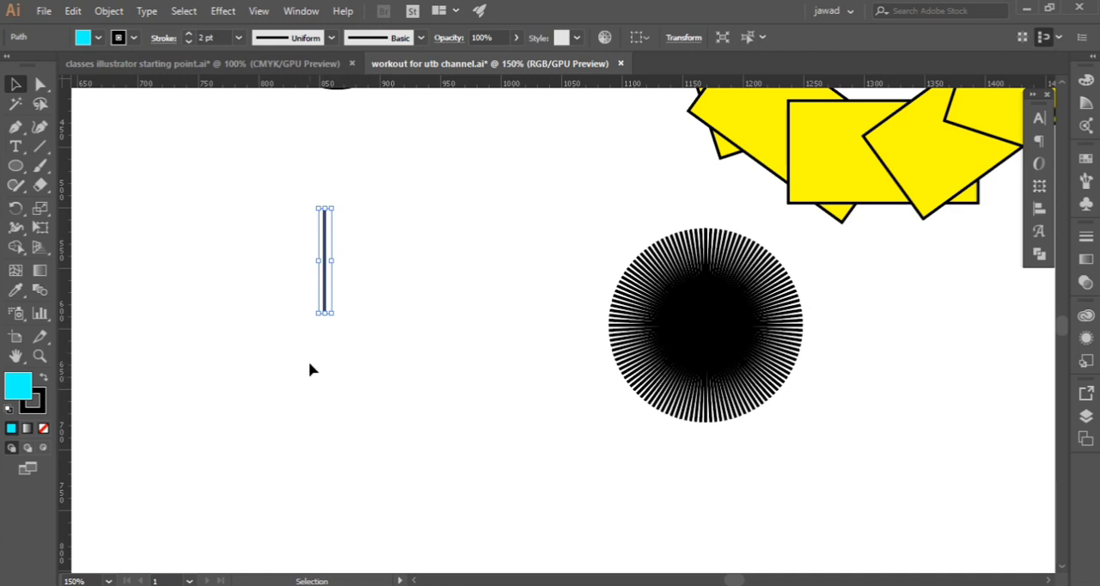
Create a copy of the short vertical line rotated 10° about its own centre
left_click(18, 210)
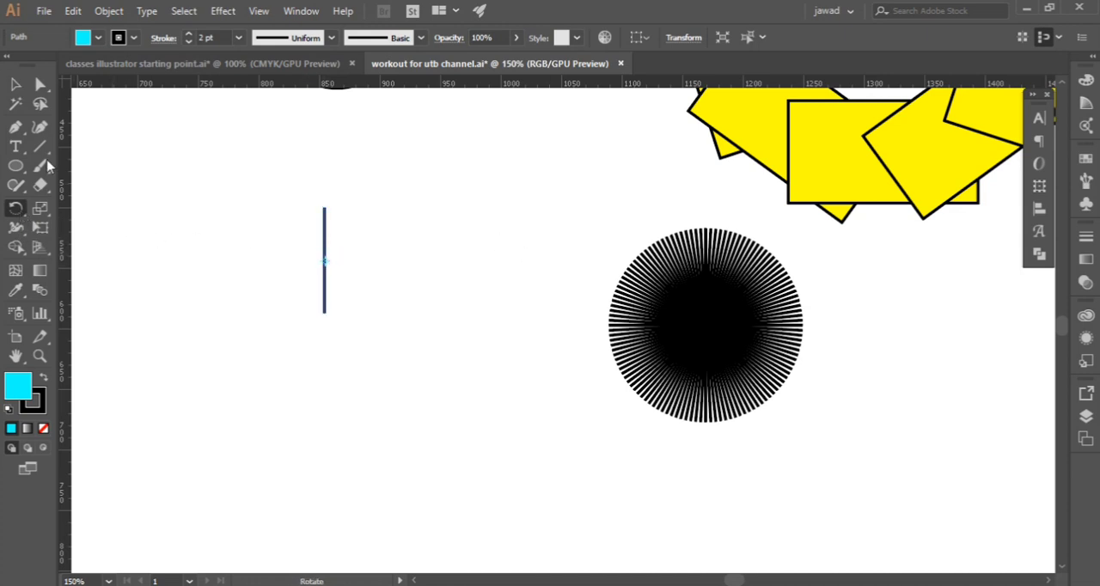
left_click(15, 83)
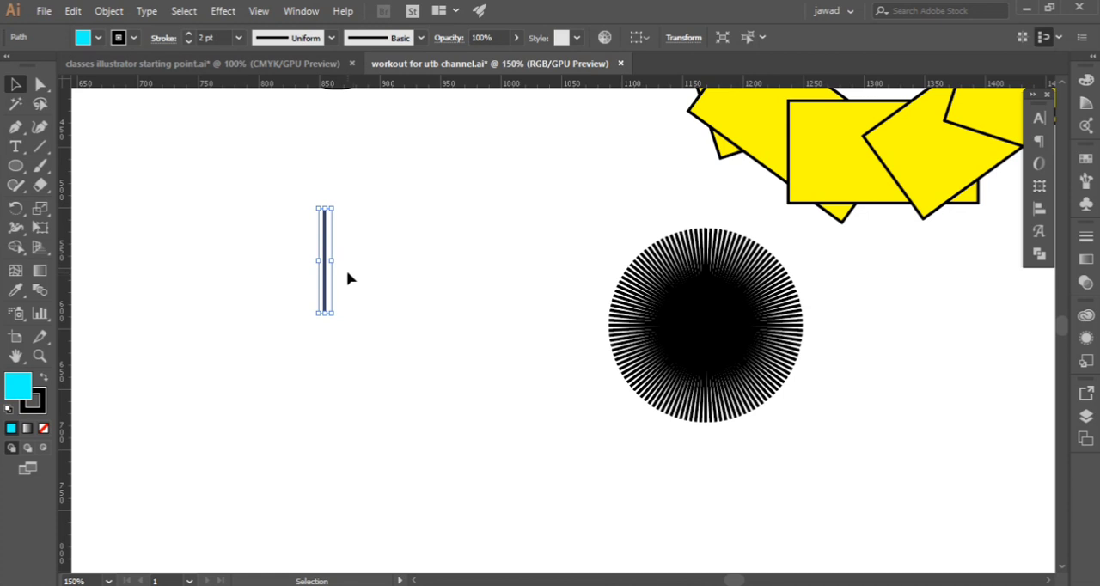
double_click(15, 209)
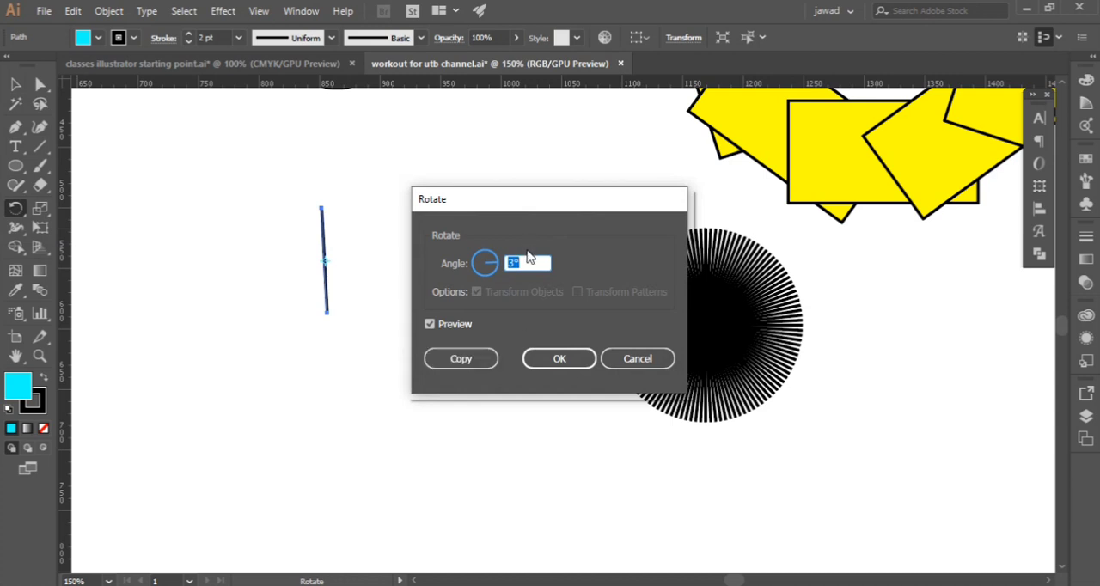
type("10")
left_click(430, 325)
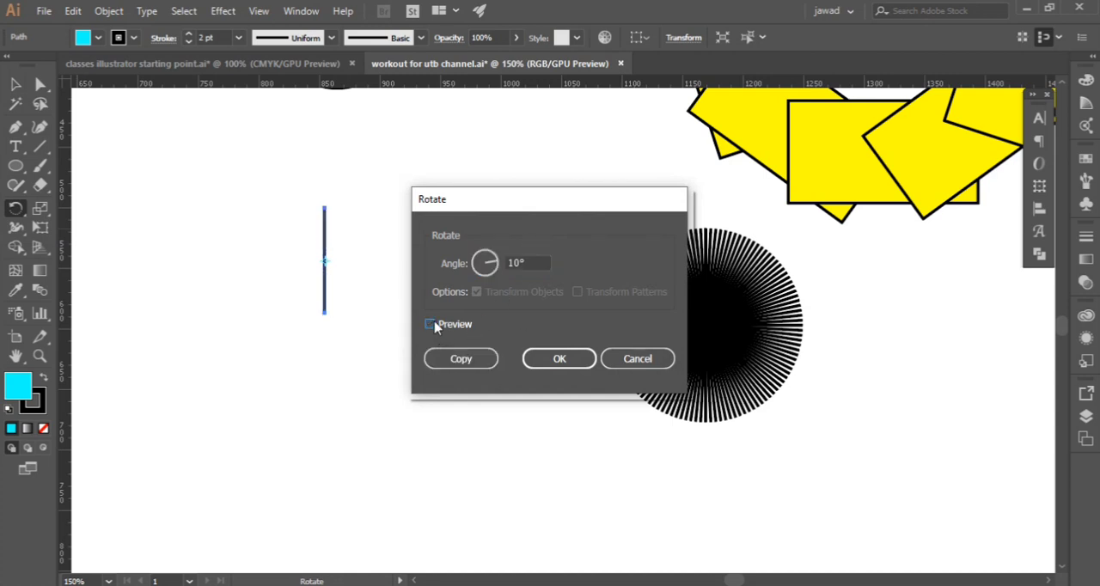
left_click(430, 324)
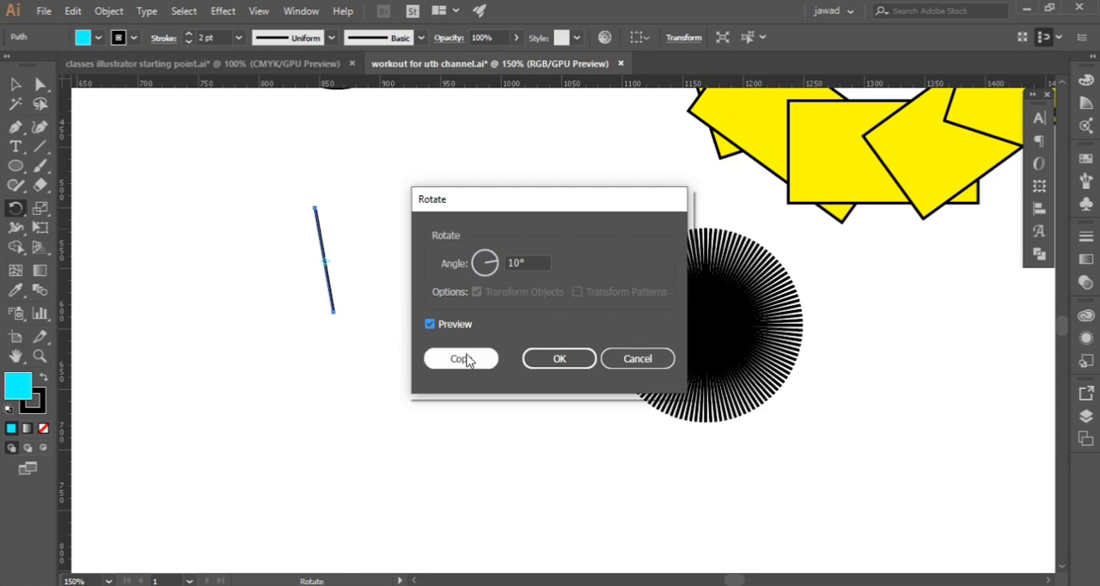
left_click(469, 359)
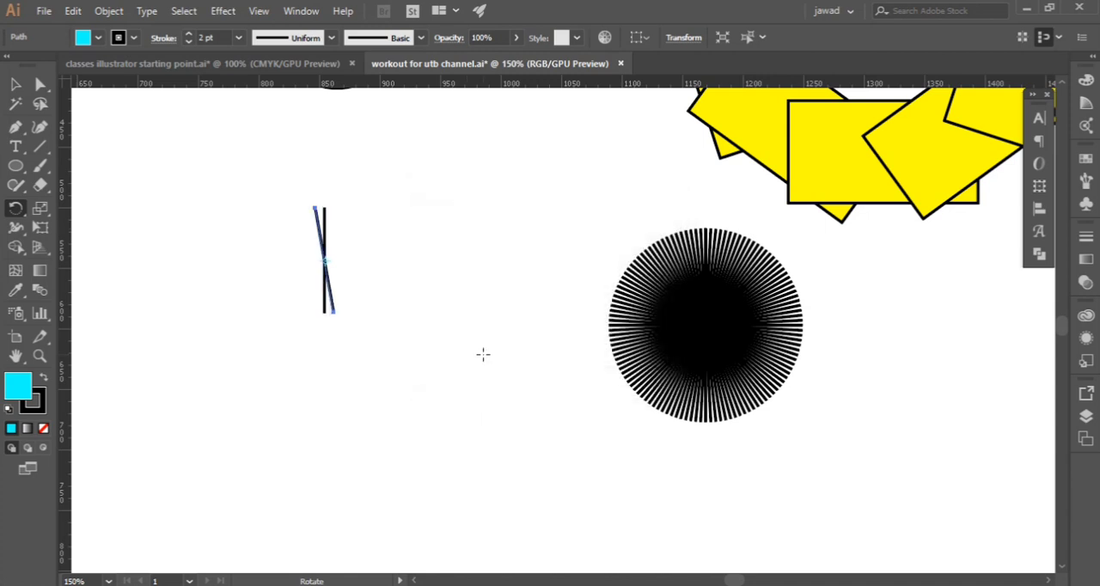
Repeat the 10° rotated copy until the short lines form a complete circular burst
key("ctrl+d")
key("ctrl+d")
key("ctrl+d")
key("ctrl+d")
key("ctrl+d")
key("ctrl+d")
key("ctrl+d")
key("ctrl+d")
key("ctrl+d")
key("ctrl+d")
key("ctrl+d")
key("ctrl+d")
key("ctrl+d")
key("ctrl+d")
key("ctrl+d")
key("ctrl+d")
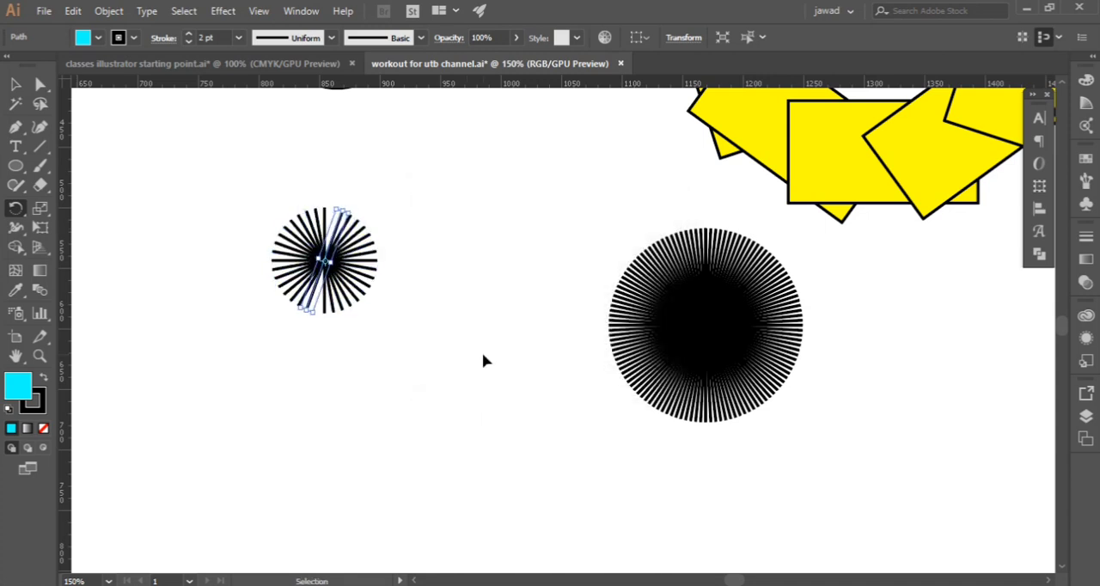
key("v")
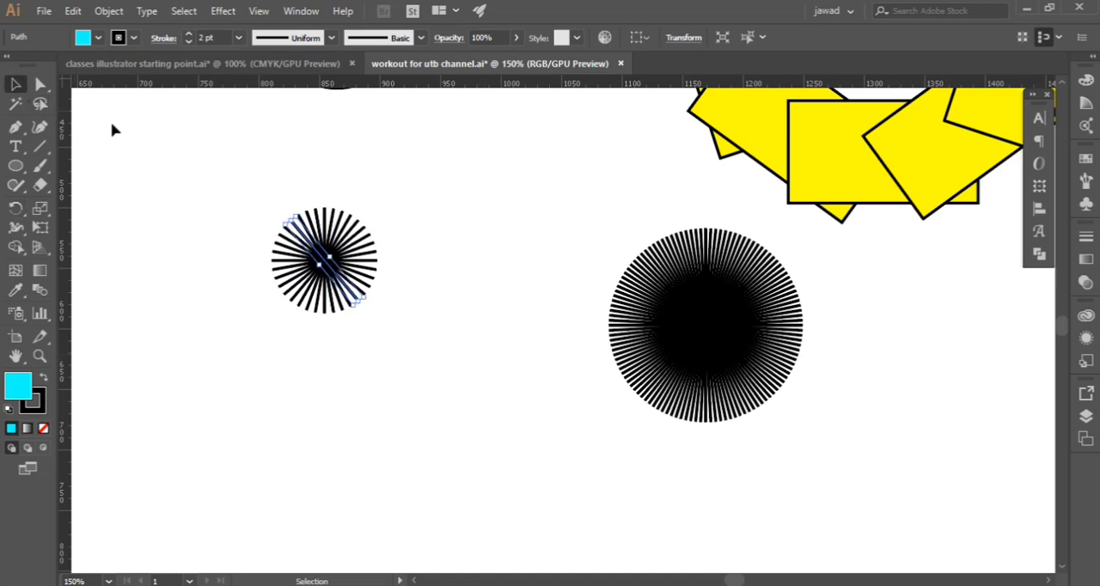
Select all the lines of the small burst and move it to the upper left of the dense burst
left_click(253, 206)
left_click_drag(251, 210, 374, 361)
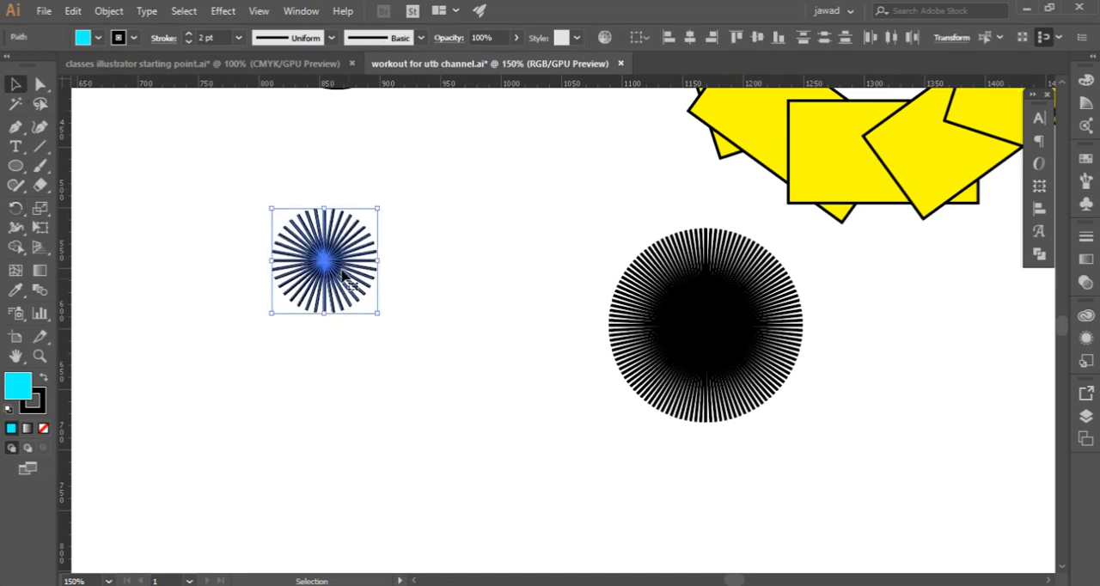
left_click_drag(370, 257, 515, 355)
left_click(533, 367)
Review the finished circular patterns across the whole artboard
scroll(550, 382, "up", 6)
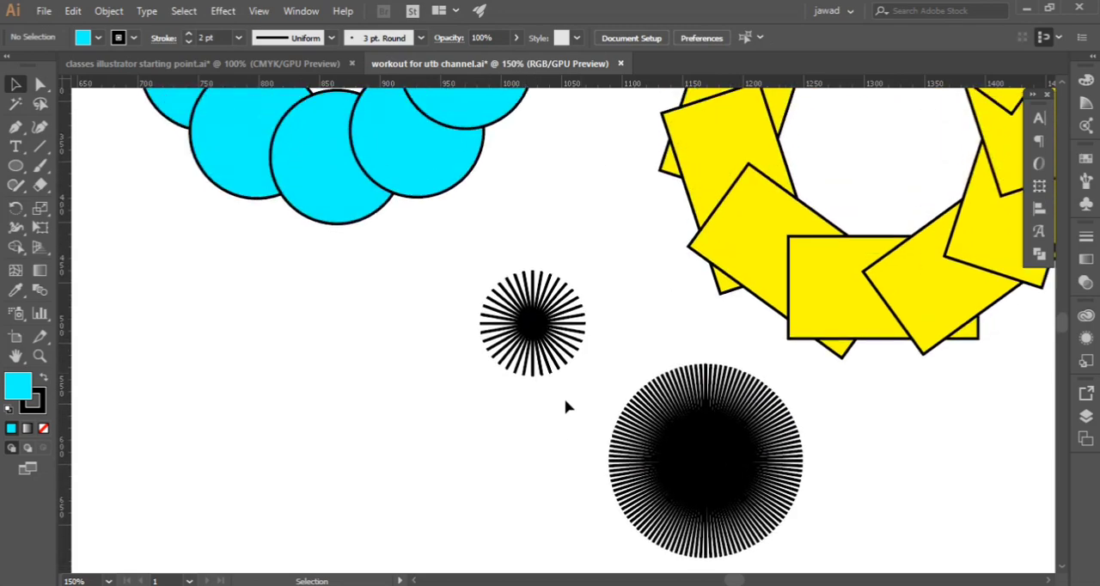
scroll(508, 358, "down", 2)
scroll(293, 336, "down", 1)
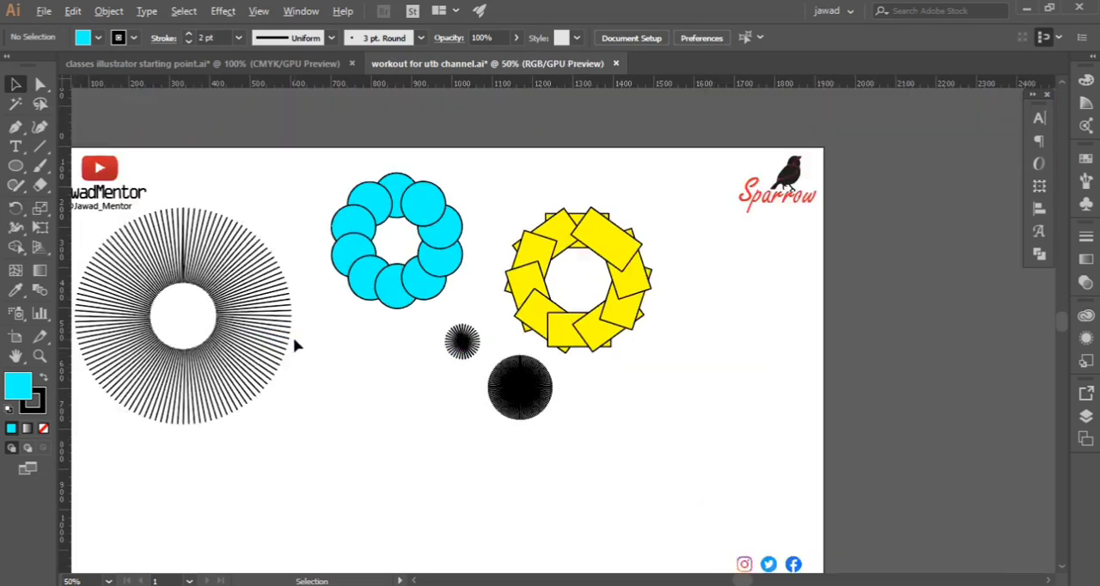
scroll(293, 336, "up", 1)
scroll(344, 348, "down", 1)
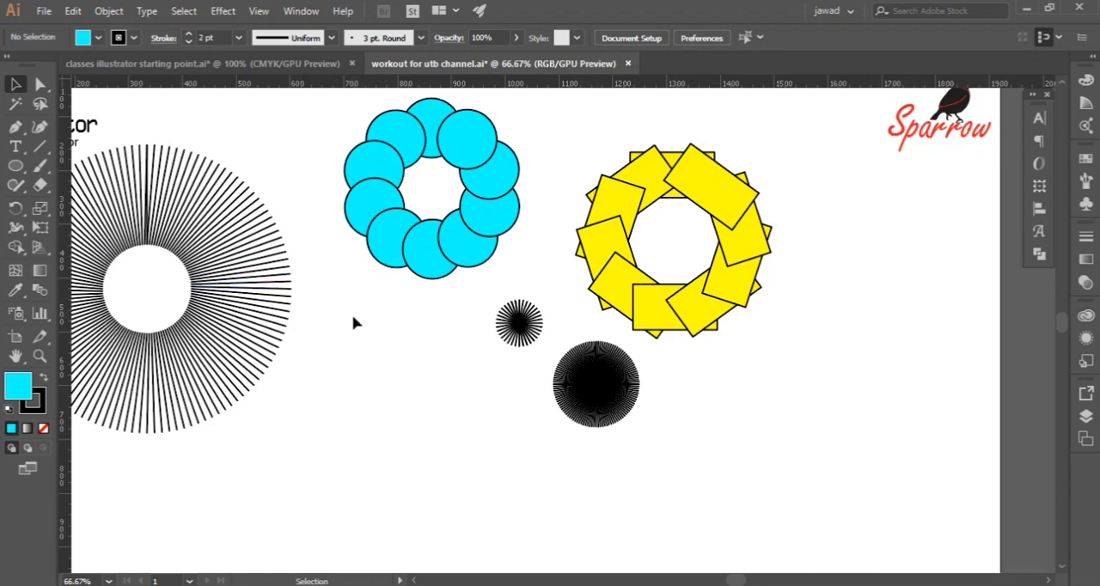
scroll(335, 311, "down", 1)
scroll(336, 311, "down", 4)
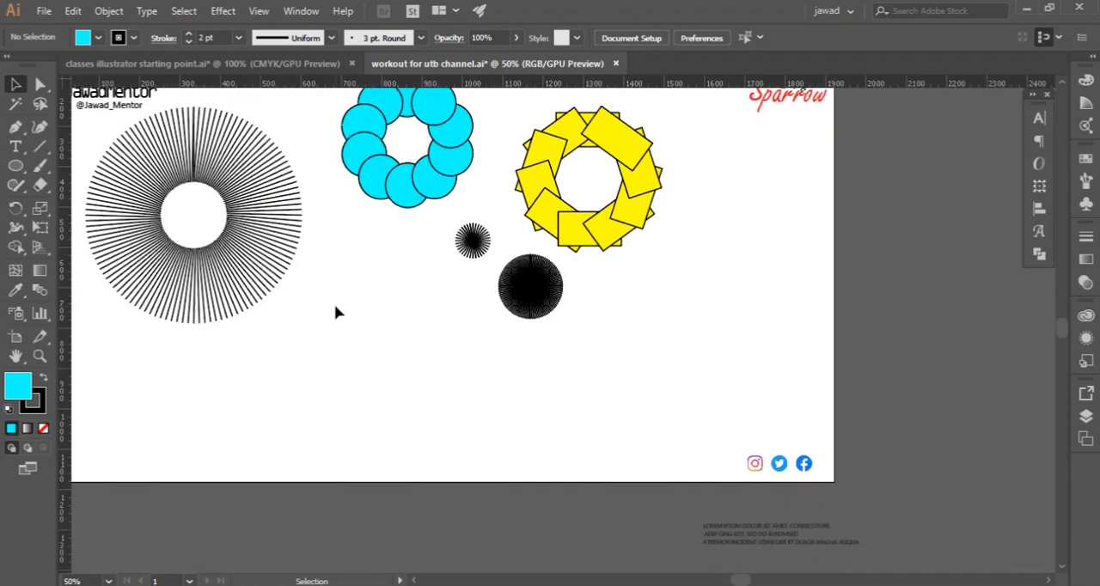
scroll(335, 311, "up", 1)
left_click(415, 580)
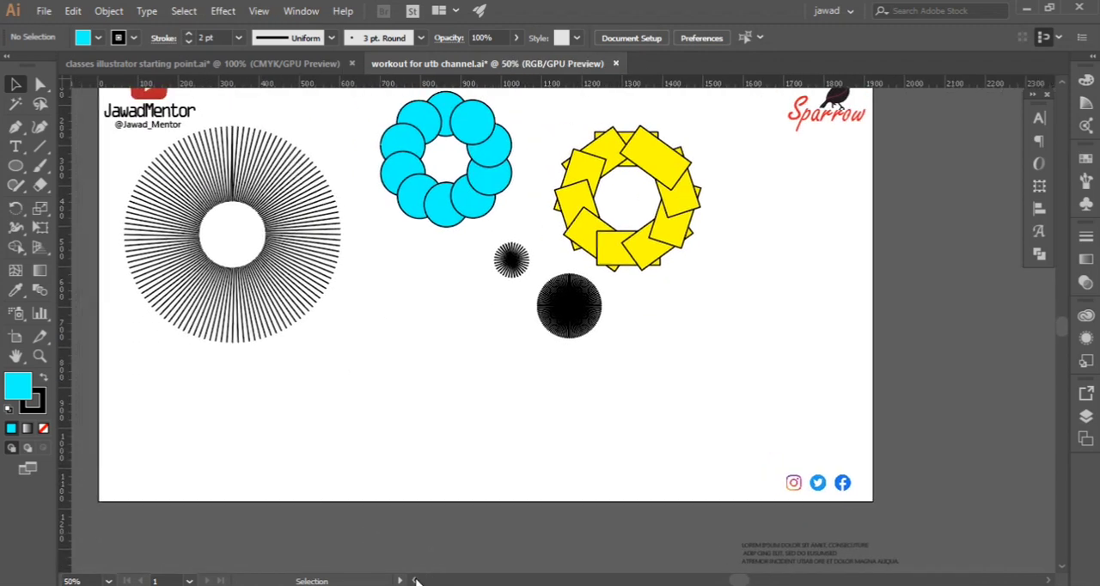
scroll(483, 360, "up", 3)
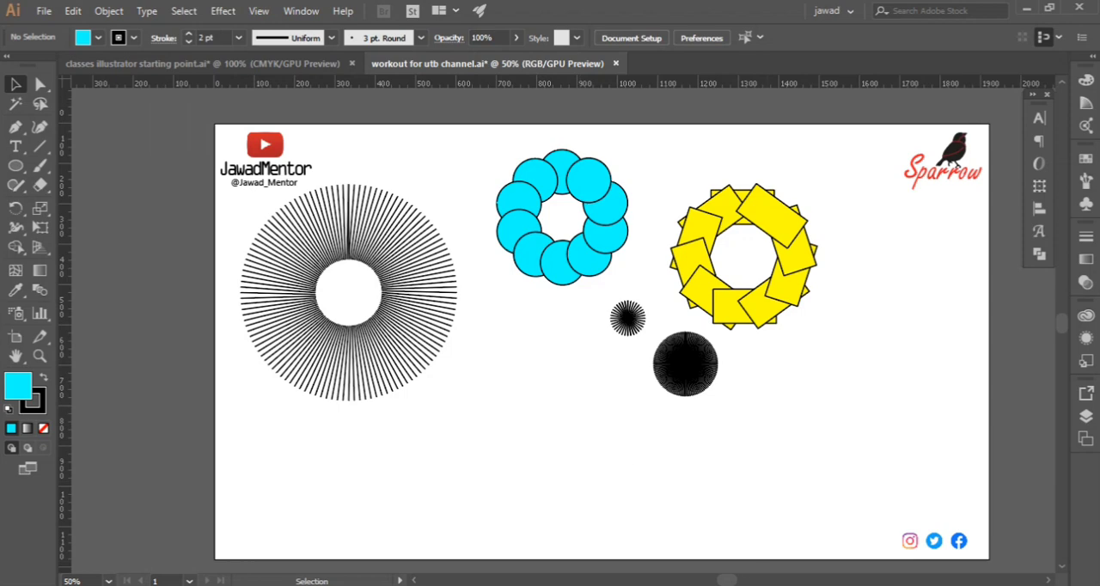
left_click(1050, 581)
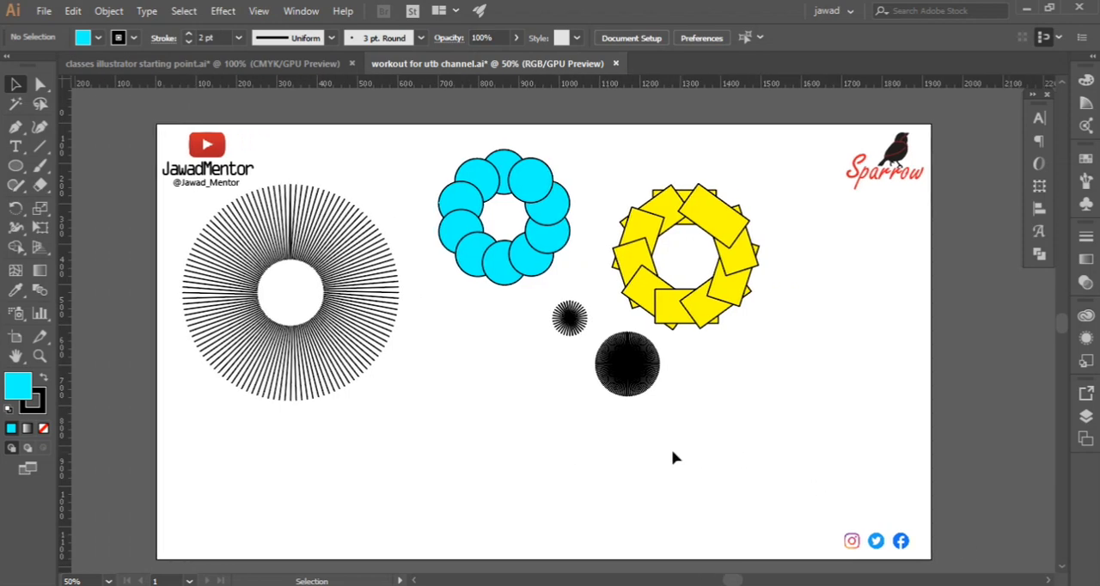
scroll(618, 427, "down", 1)
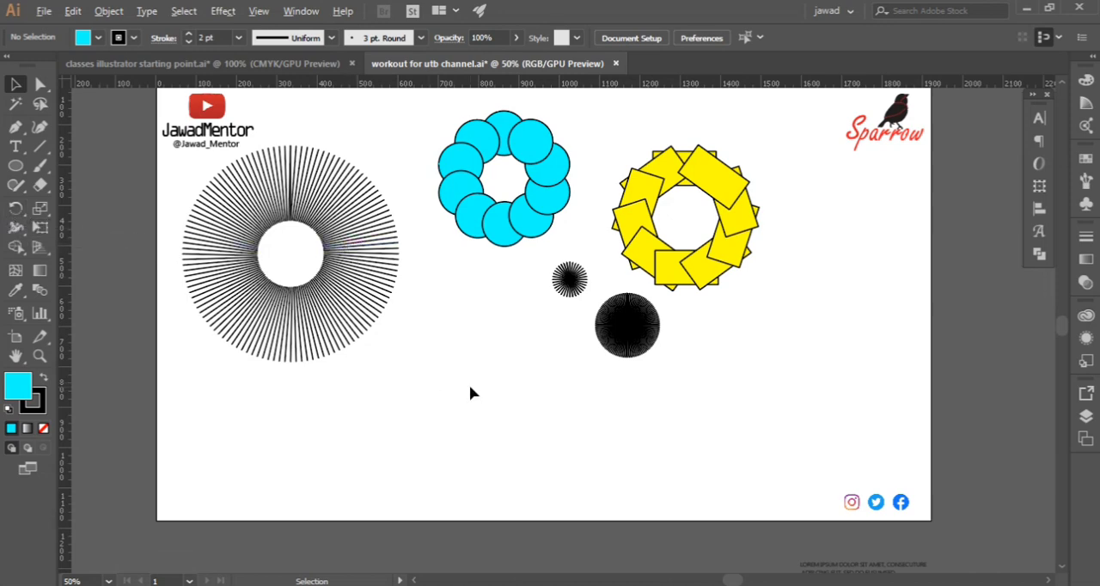
scroll(469, 385, "up", 3)
scroll(469, 385, "down", 1)
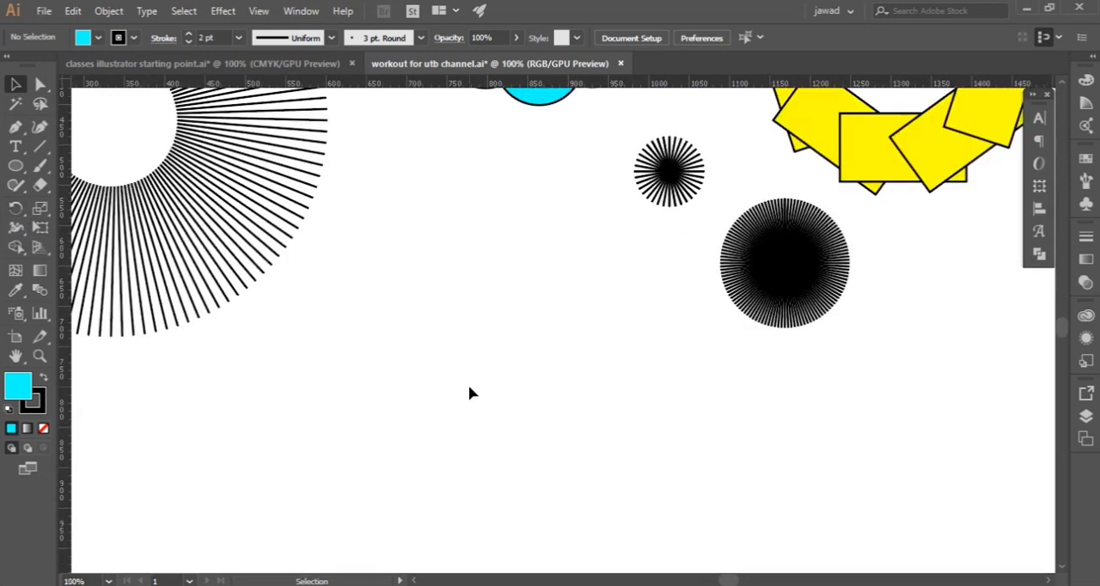
left_click(13, 130)
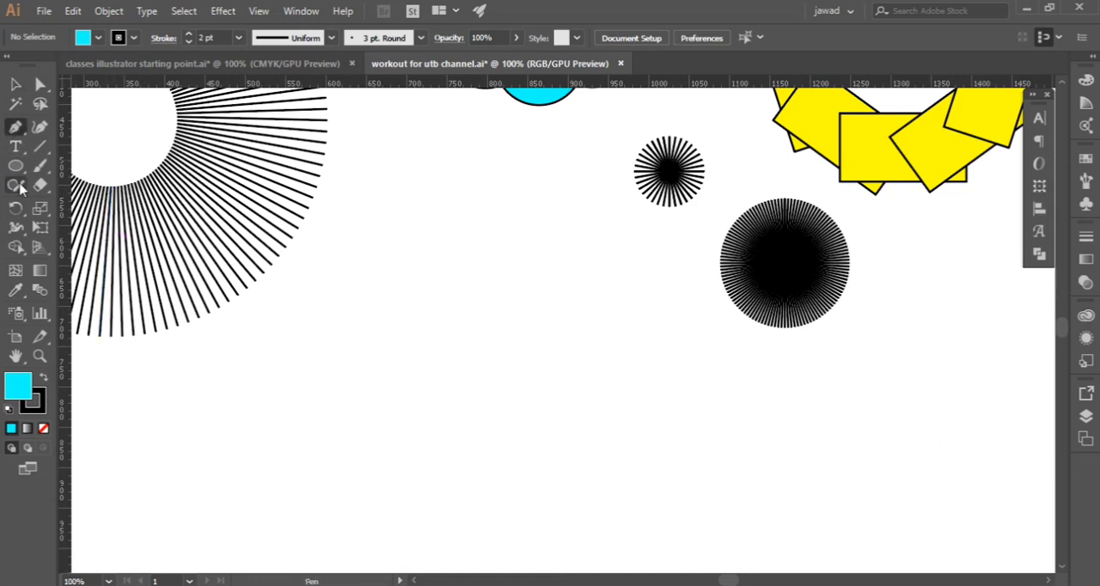
left_click_drag(17, 172, 89, 209)
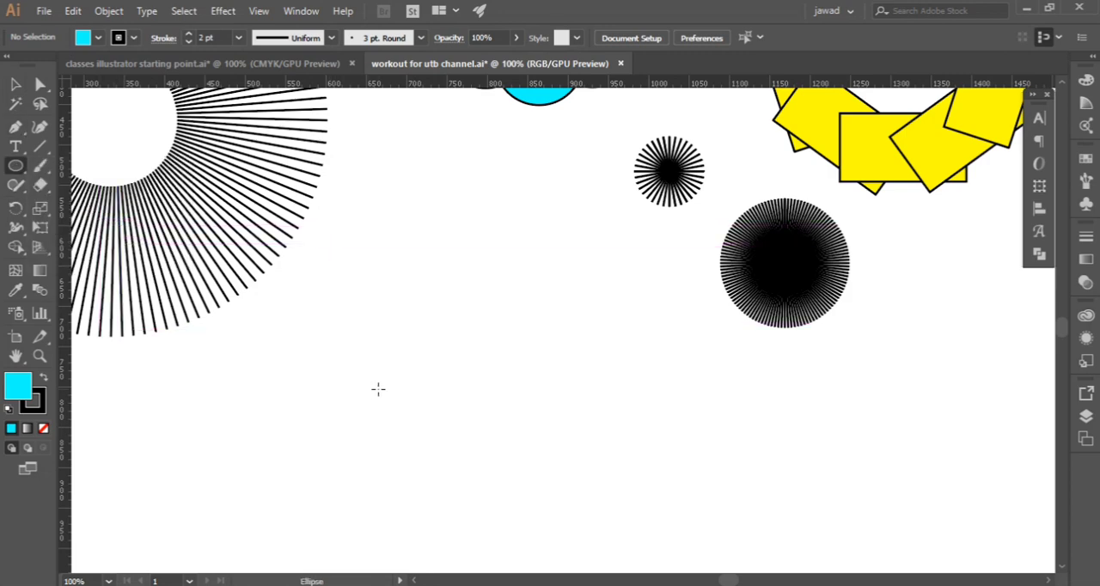
left_click_drag(378, 382, 616, 451)
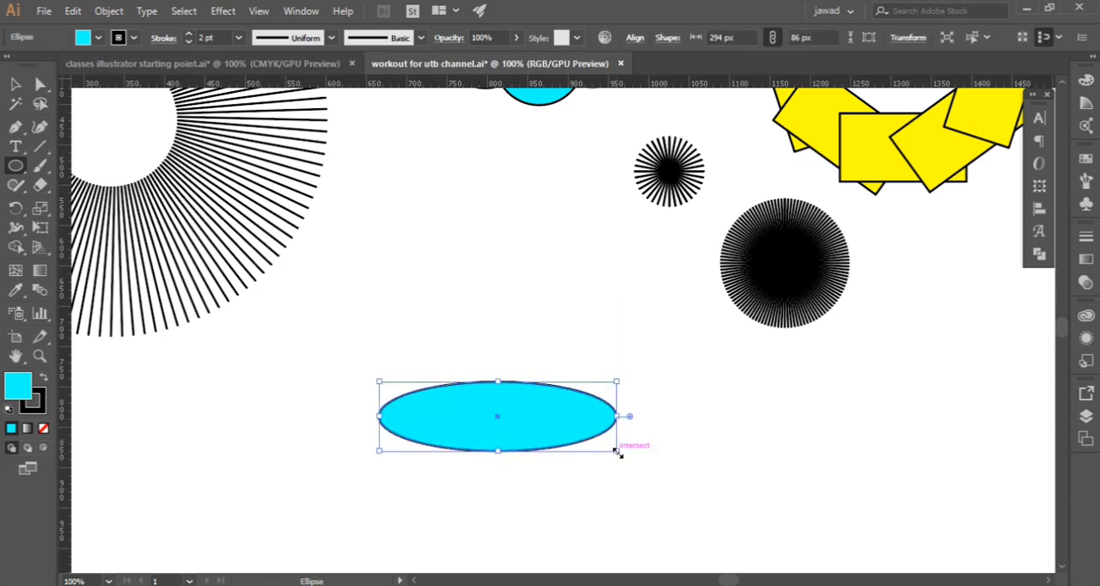
key("Delete")
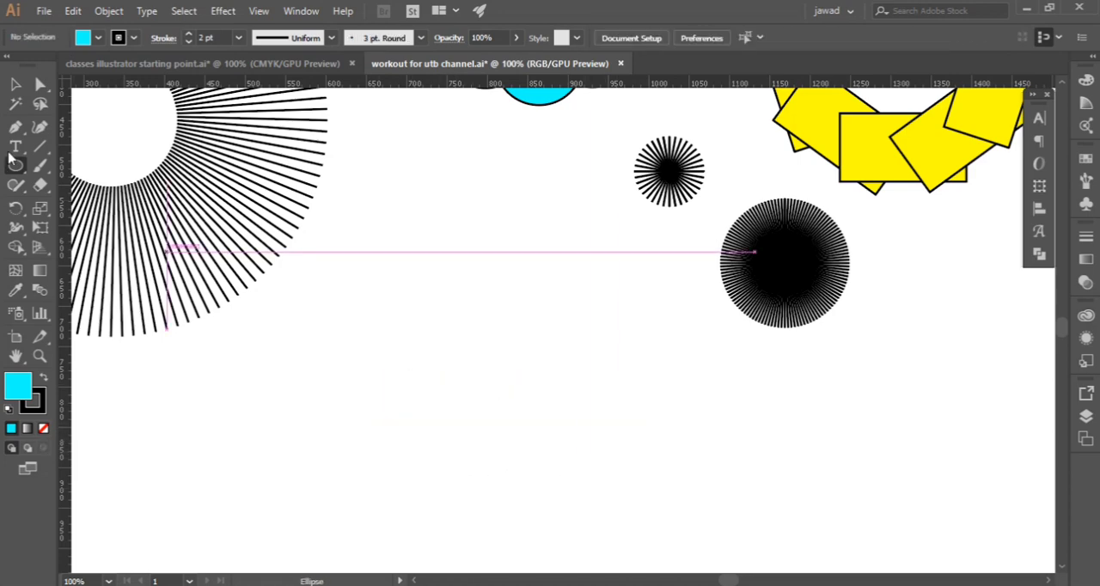
Draw a rectangle about 353 by 185 px in the empty area below the two small line bursts
left_click(15, 167)
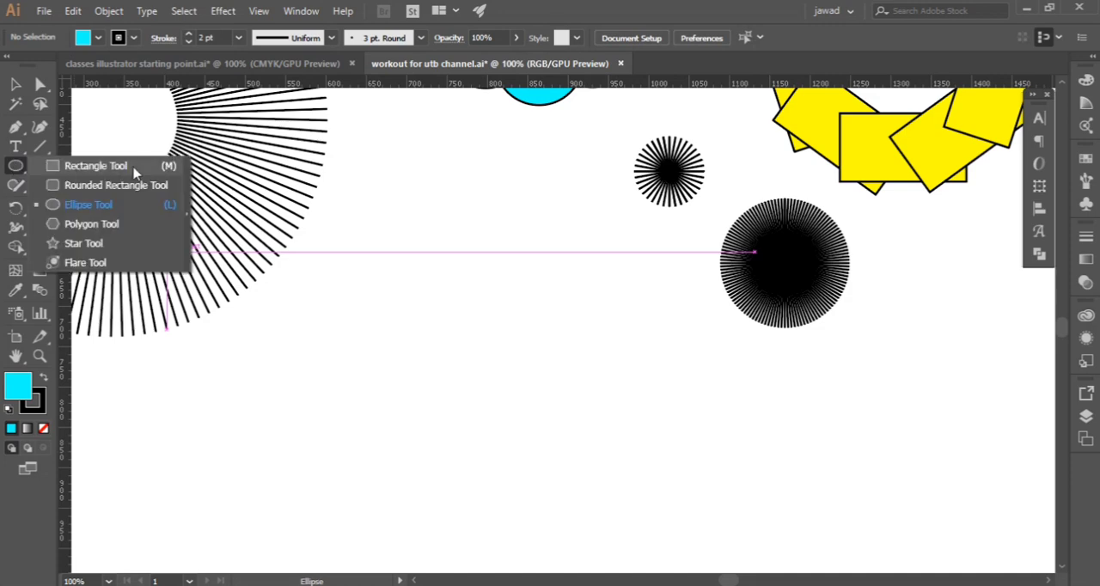
left_click(90, 166)
left_click_drag(372, 348, 657, 496)
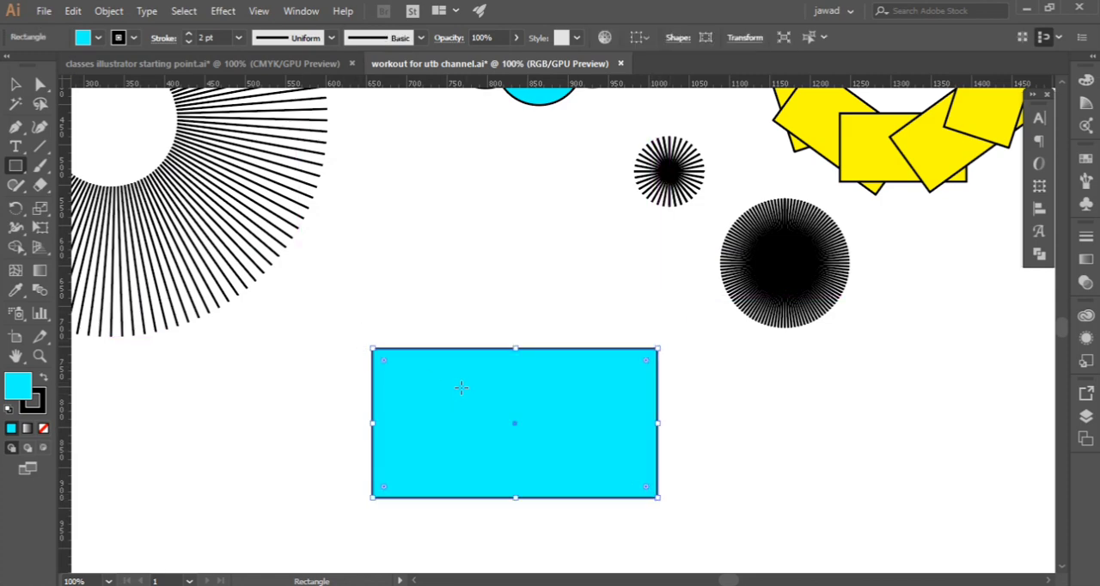
Fill the new rectangle with the medium green swatch
left_click(15, 85)
left_click(98, 38)
left_click(76, 65)
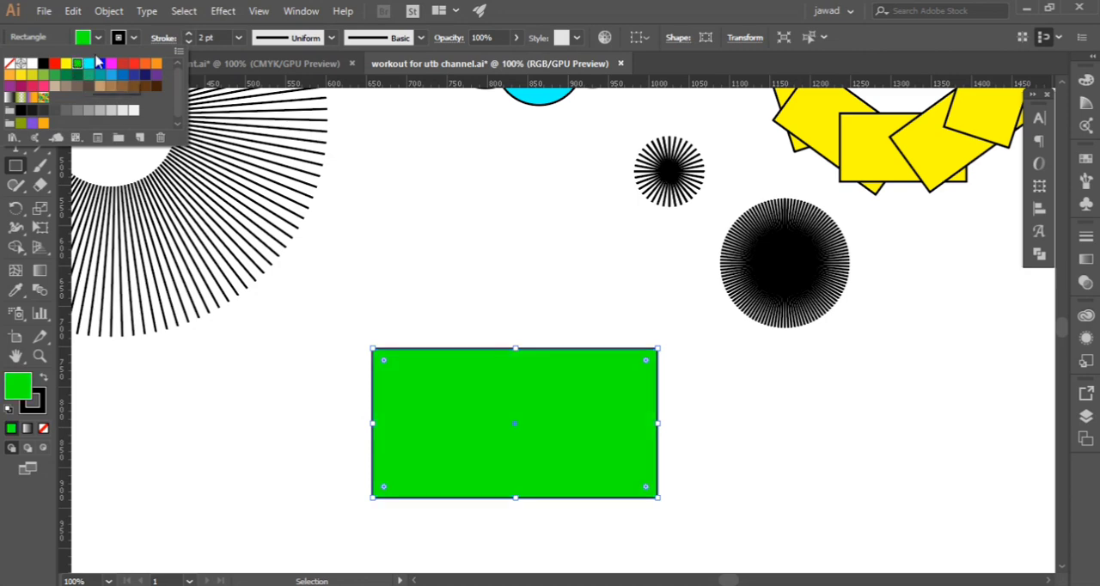
left_click(55, 76)
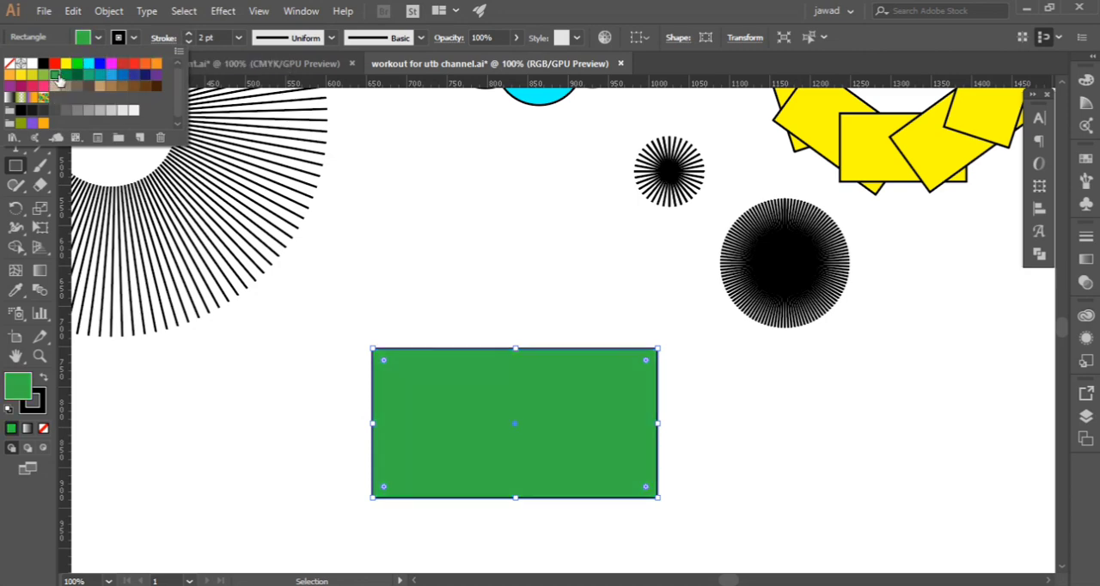
left_click(97, 39)
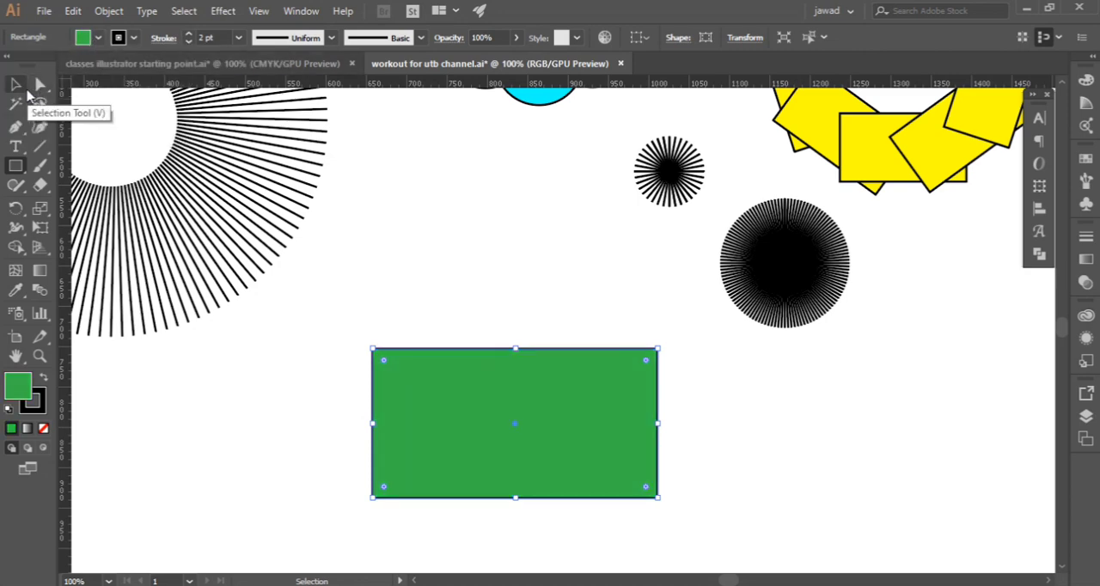
Round the green rectangle's upper-left and lower-right corners to the maximum radius to form a leaf shape
left_click(19, 87)
left_click(41, 83)
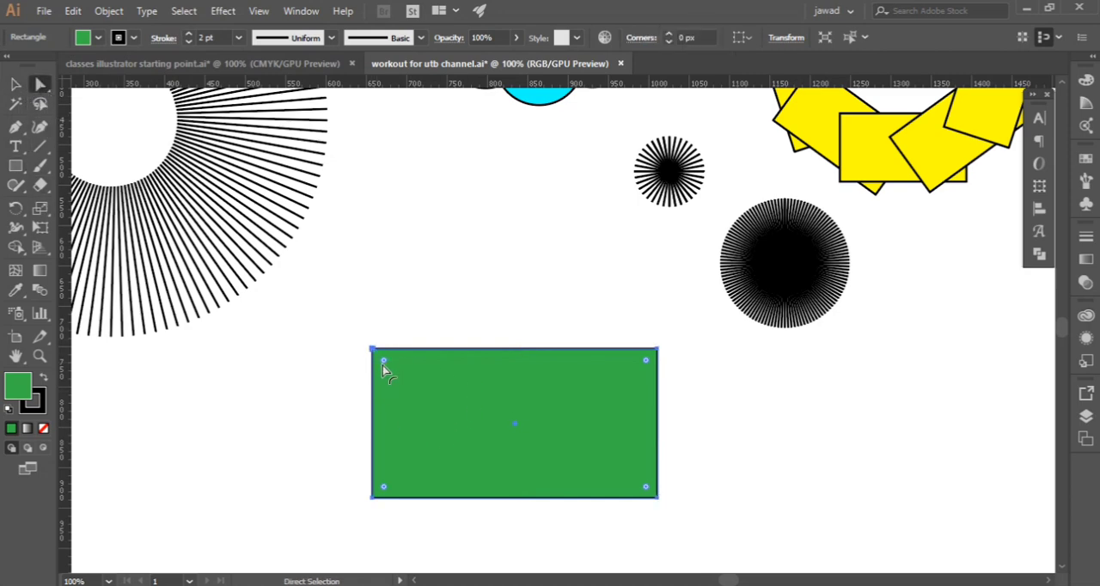
scroll(389, 363, "up", 3)
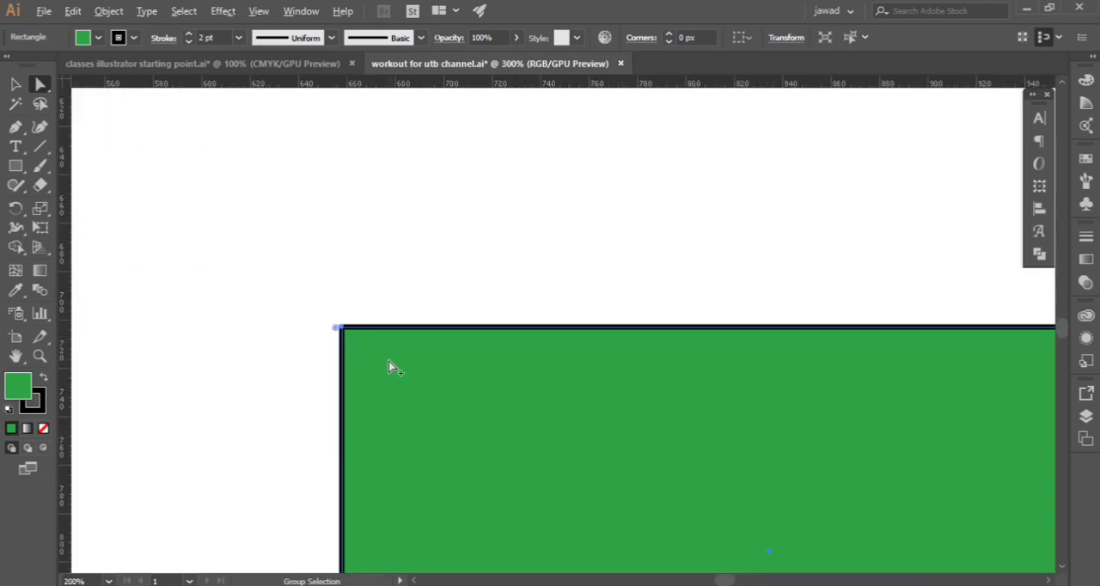
scroll(380, 344, "down", 3)
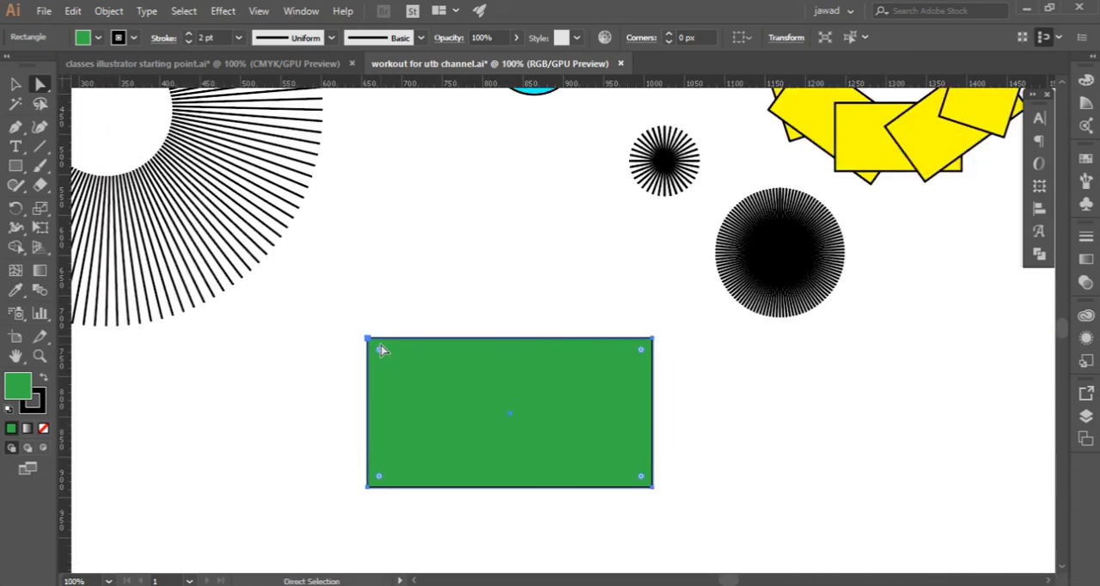
scroll(381, 344, "up", 4)
scroll(416, 345, "down", 4)
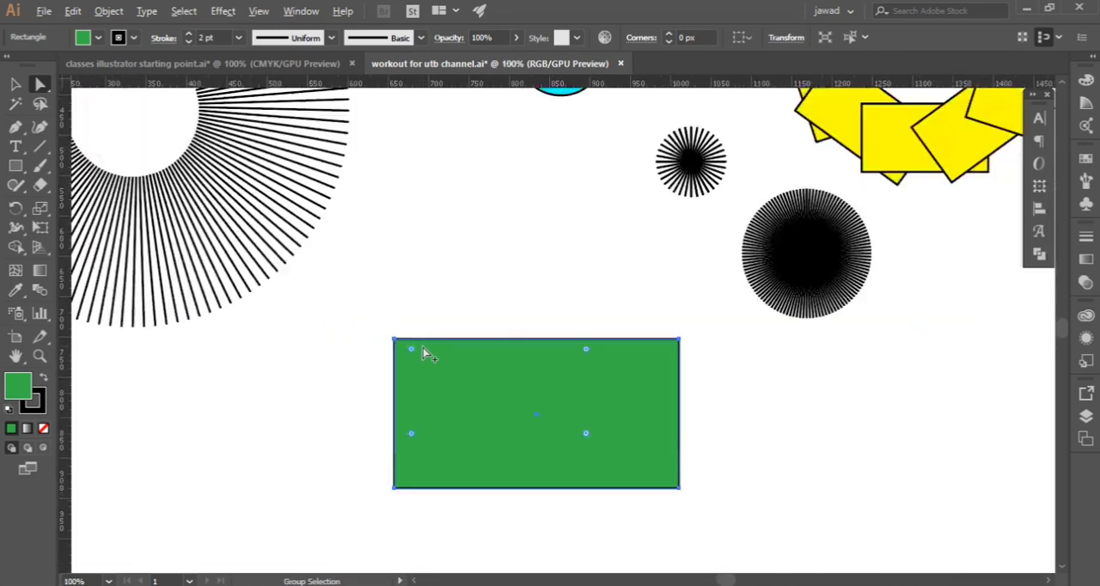
left_click(410, 366)
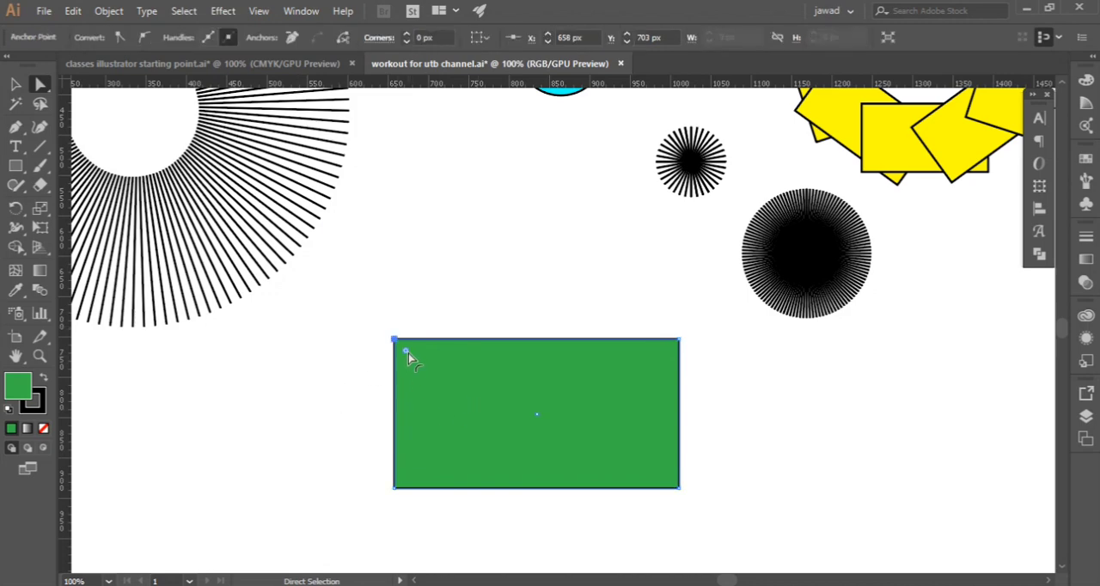
left_click_drag(407, 353, 636, 488)
left_click_drag(726, 423, 579, 547)
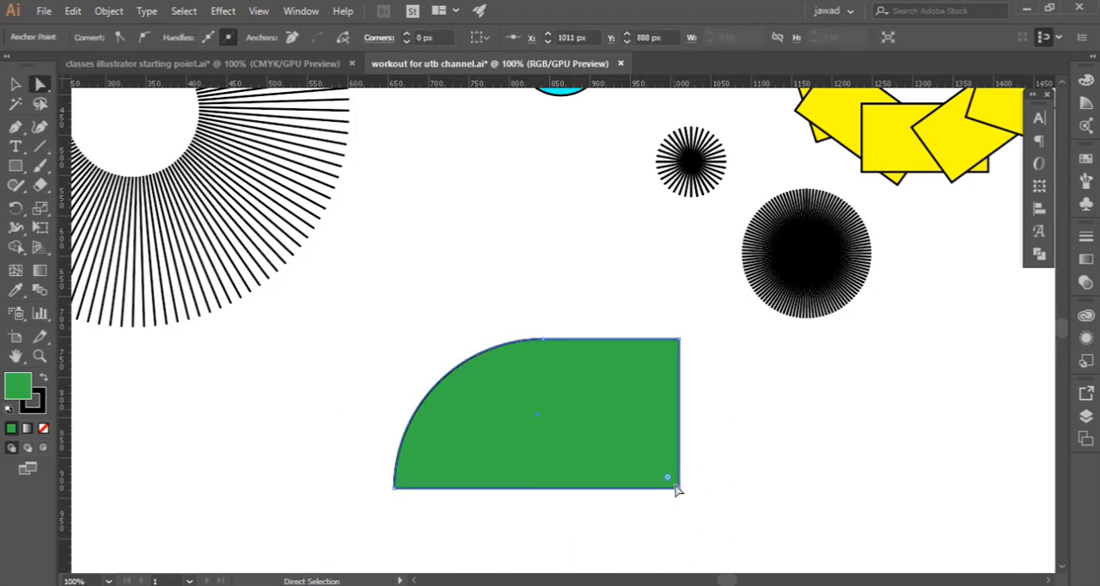
left_click_drag(671, 486, 488, 296)
left_click(451, 271)
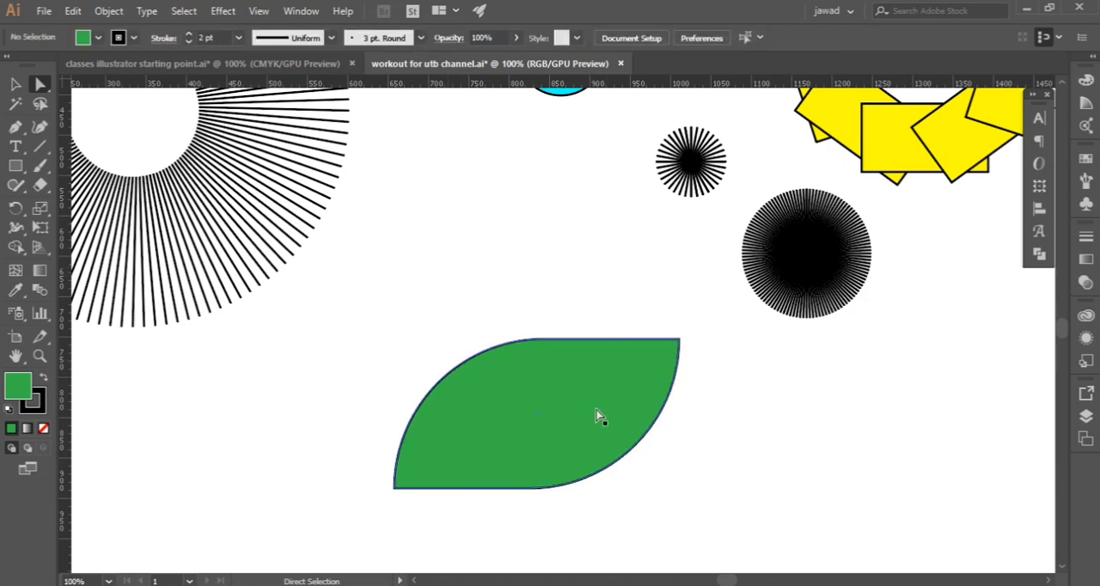
Reshape the leaf's lower curve by shifting the direction handle of its bottom middle anchor, and nudge the leaf slightly upward
scroll(572, 375, "down", 1)
scroll(566, 364, "down", 2)
left_click(567, 363)
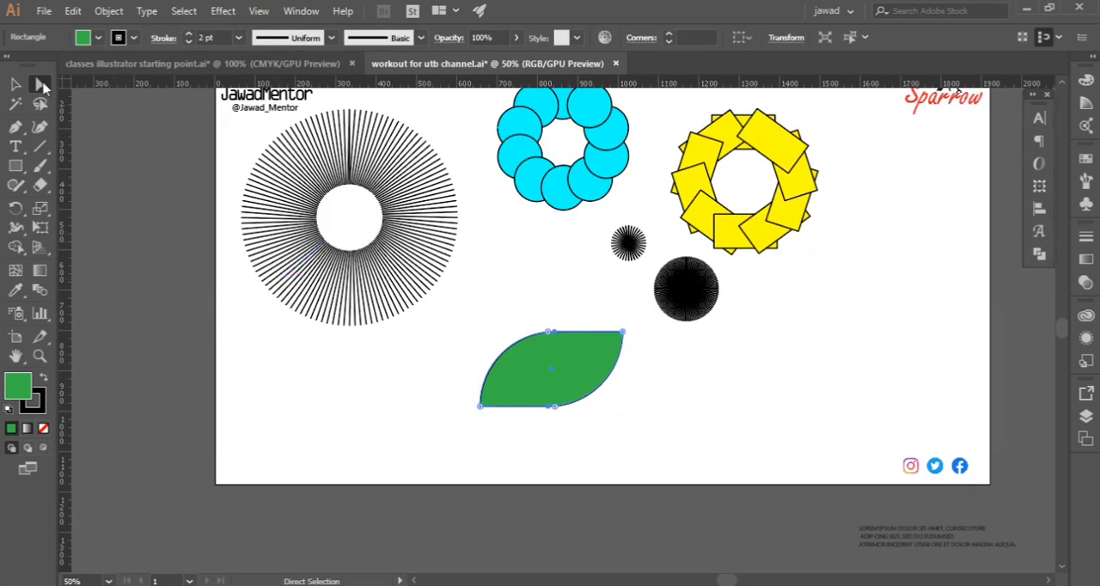
left_click(15, 84)
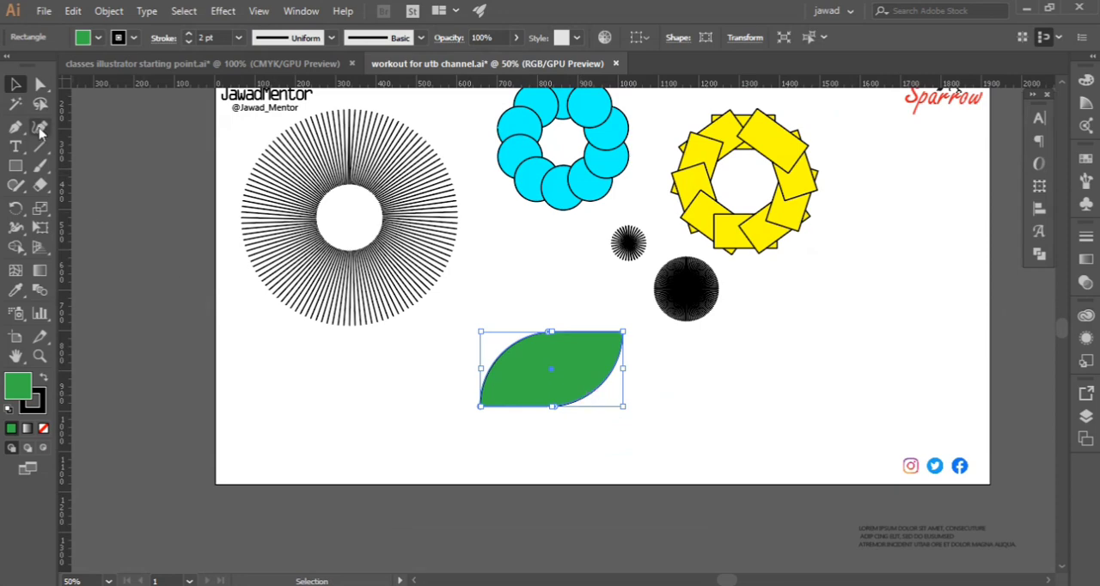
left_click(41, 83)
scroll(605, 421, "up", 2)
left_click_drag(499, 417, 571, 370)
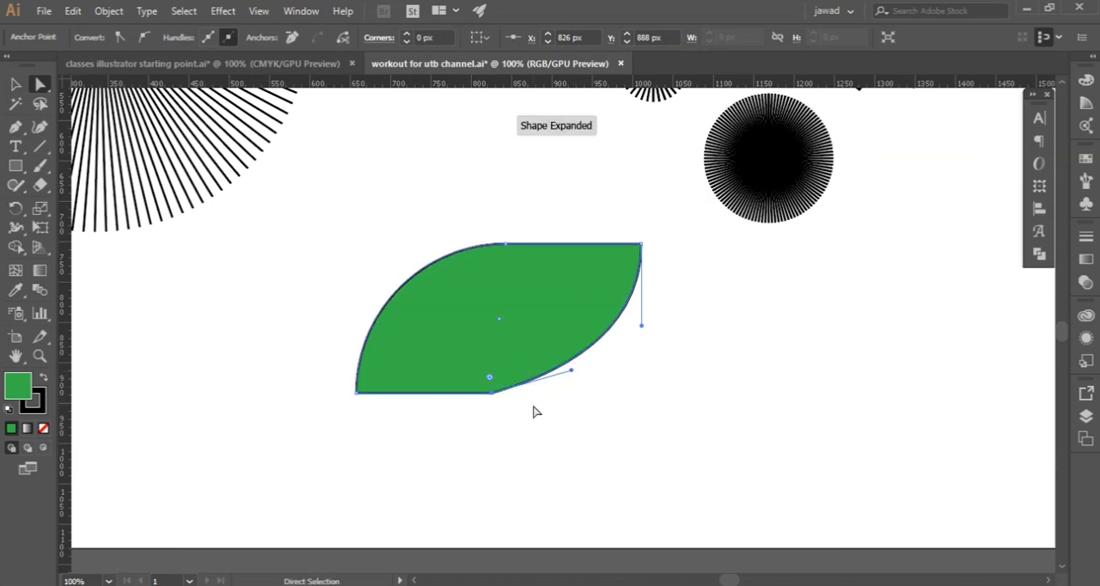
left_click_drag(492, 398, 492, 389)
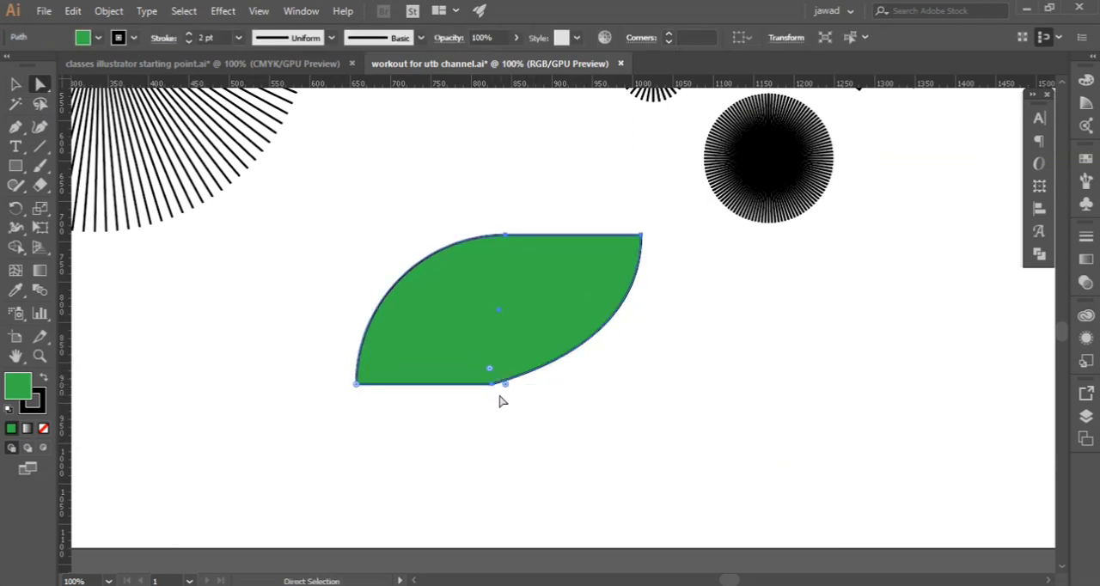
Try to reshape the leaf's upper curve through its top middle anchor's direction handle, and undo the change
left_click(506, 233)
left_click_drag(423, 234, 396, 231)
key("ctrl+z")
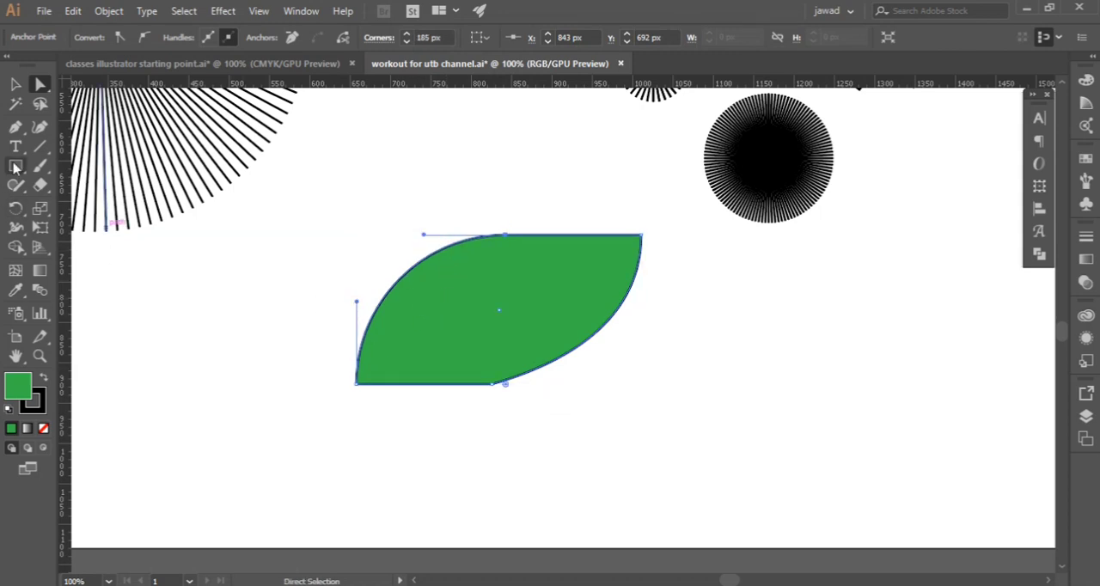
Smooth the leaf's outline with the Smooth tool where the straight edges meet the curves on its lower and upper sides
left_click(21, 188)
left_click(91, 224)
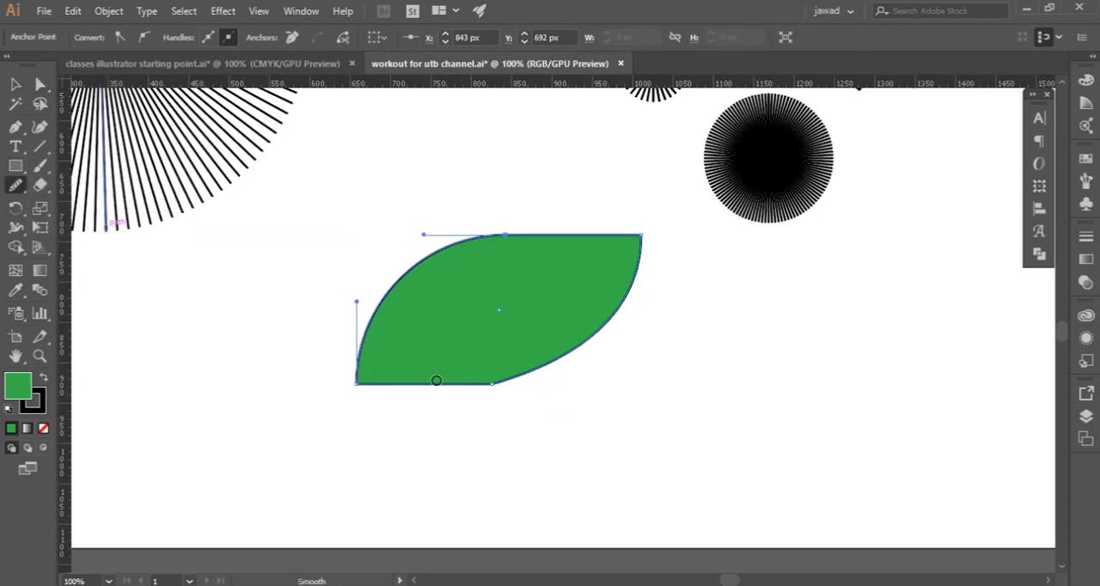
scroll(481, 393, "up", 4)
scroll(486, 392, "down", 1)
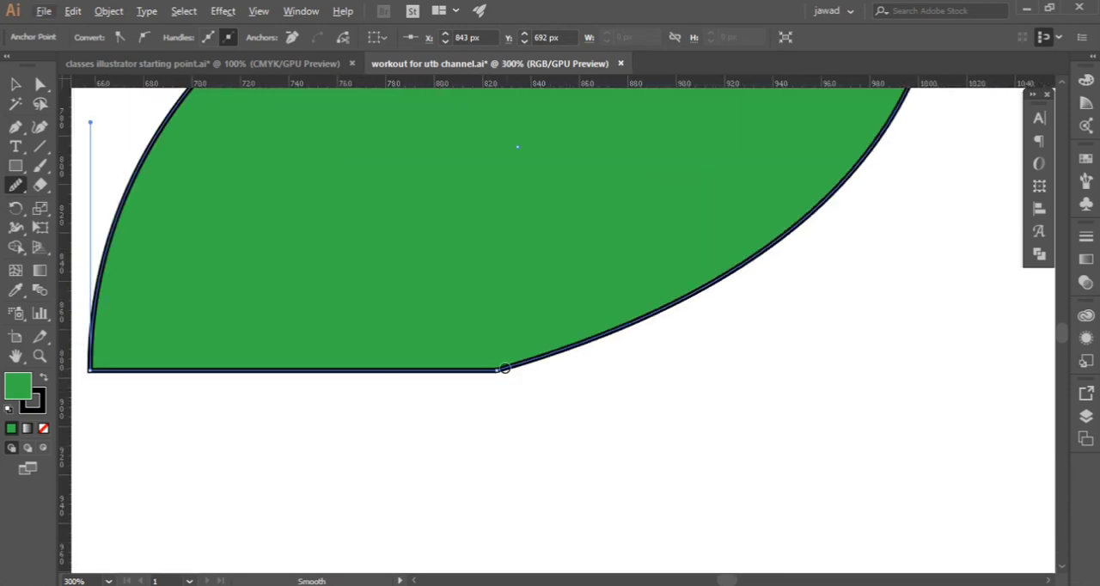
mouse_move(505, 369)
left_mouse_down()
mouse_move(409, 370)
mouse_move(506, 371)
mouse_move(575, 355)
mouse_move(555, 371)
mouse_move(520, 371)
mouse_move(566, 357)
mouse_move(494, 373)
mouse_move(558, 366)
left_mouse_up()
scroll(555, 371, "down", 3)
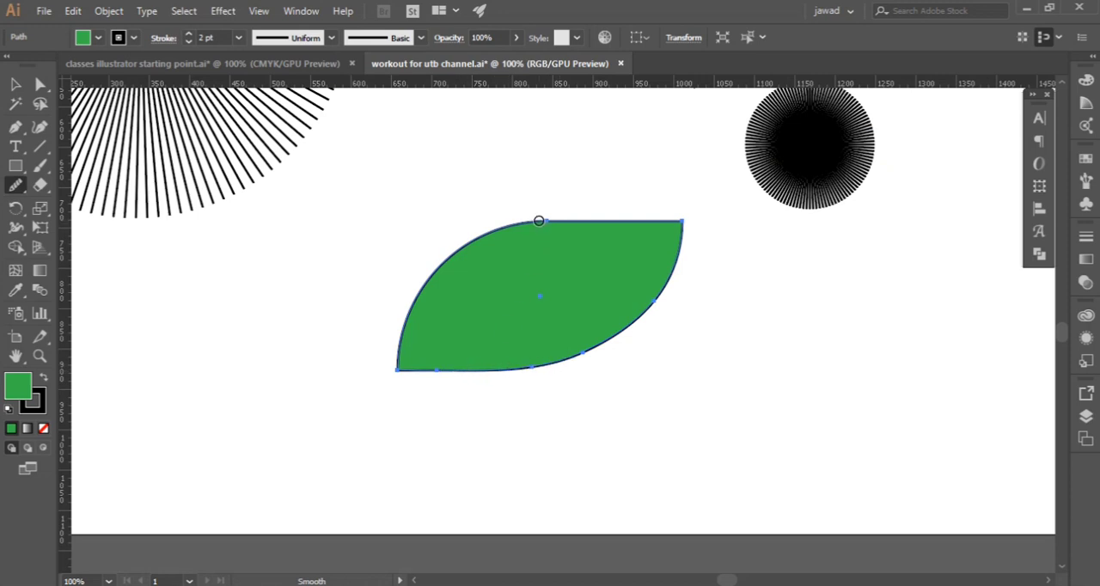
left_click_drag(538, 221, 602, 220)
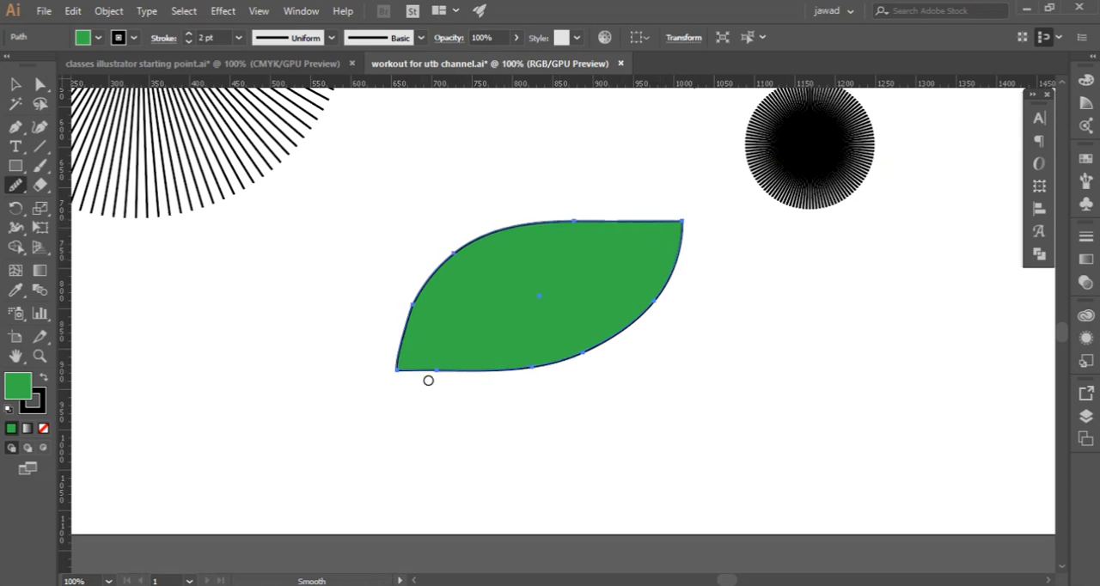
left_click_drag(439, 372, 557, 373)
Scale the leaf down slightly about its centre, keeping its proportions
key("v")
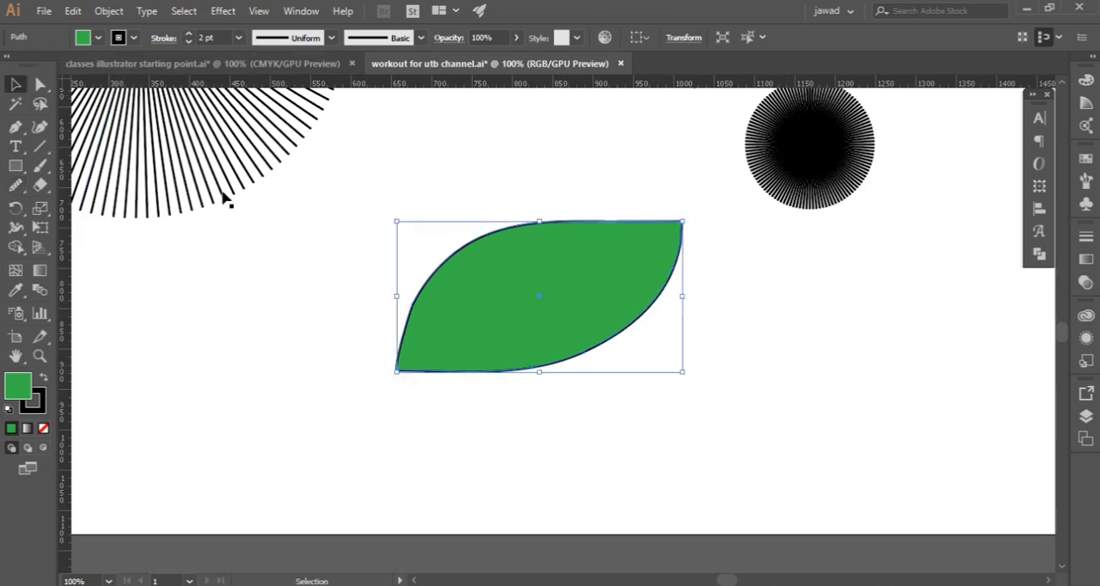
scroll(442, 313, "down", 2)
scroll(438, 311, "up", 1)
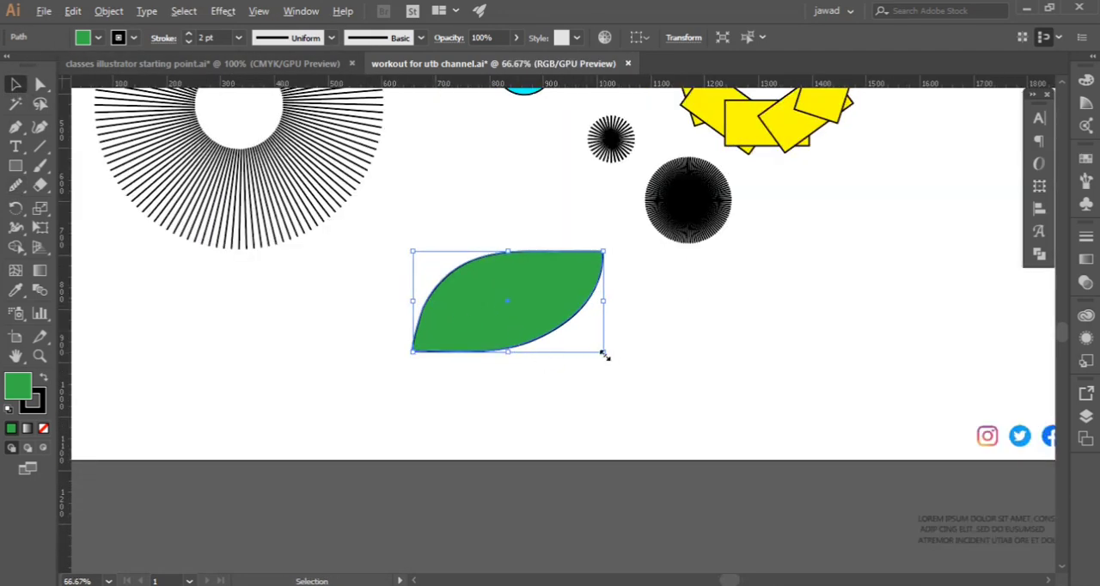
mouse_move(604, 355)
left_mouse_down()
mouse_move(596, 337)
mouse_move(591, 346)
left_mouse_up()
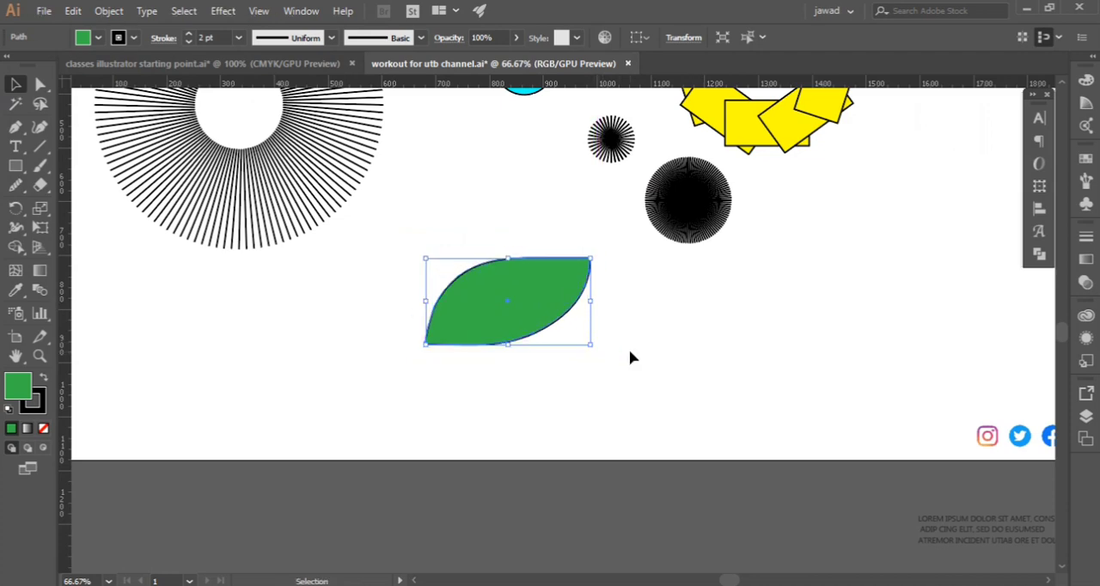
left_click(630, 358)
Set up a rotation of the leaf about its lower-left tip with preview enabled
left_click(516, 319)
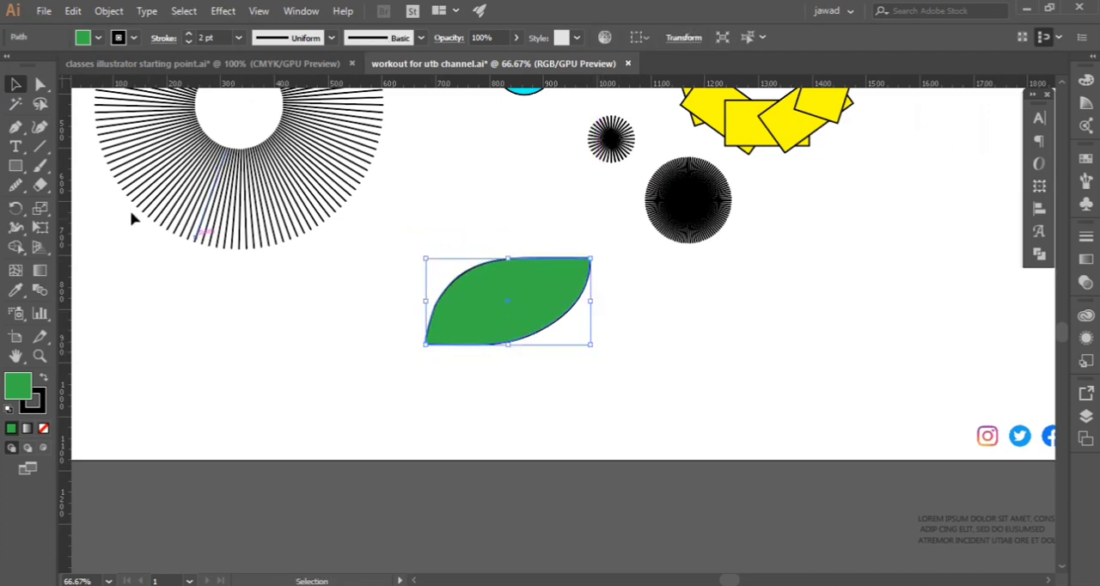
left_click(16, 209)
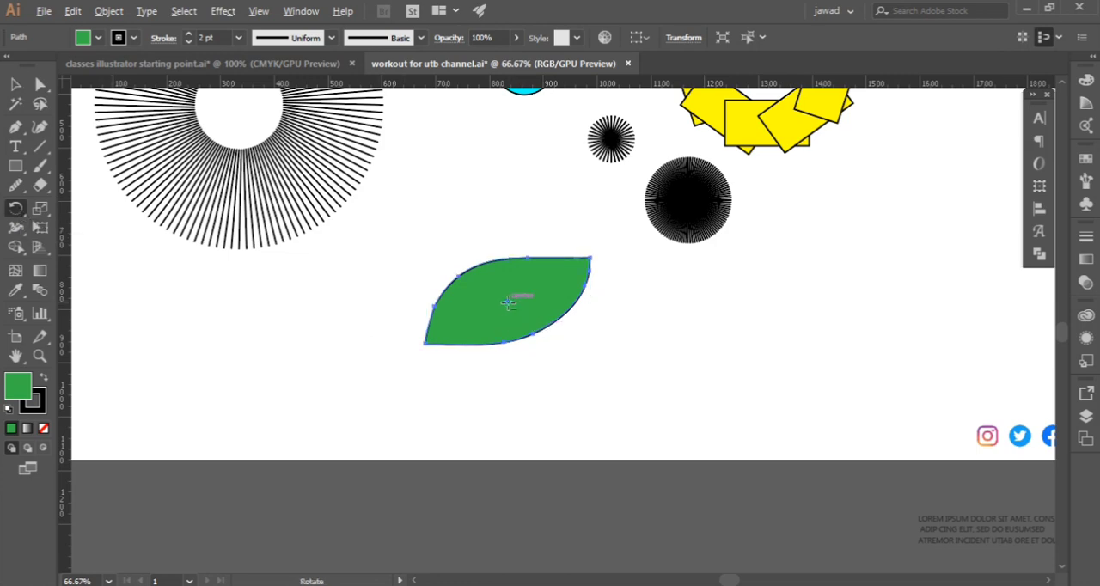
left_click(423, 344, "alt")
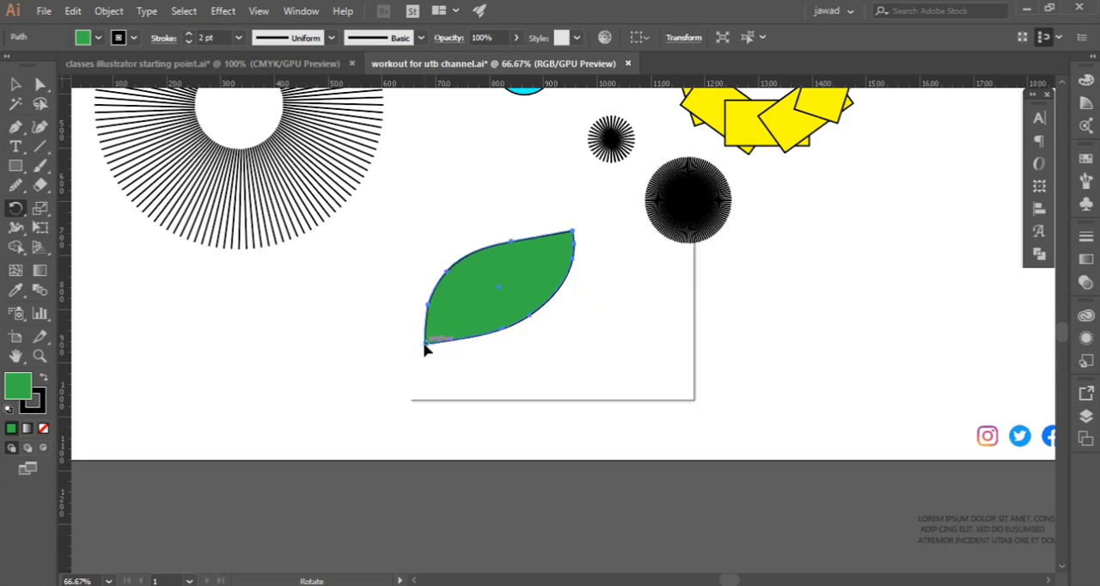
left_click_drag(567, 200, 790, 198)
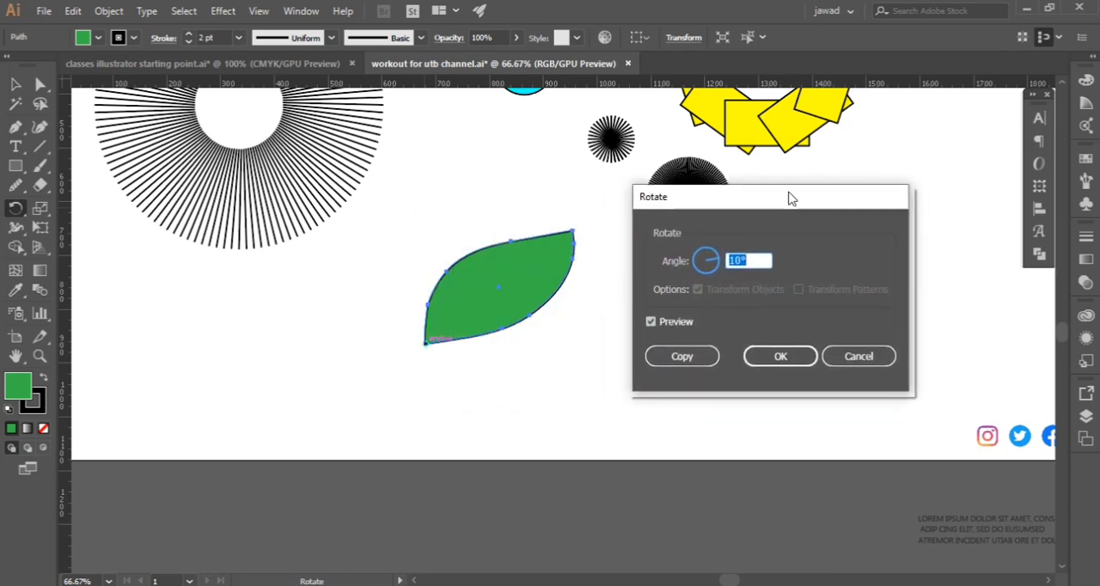
left_click(650, 321)
left_click(650, 322)
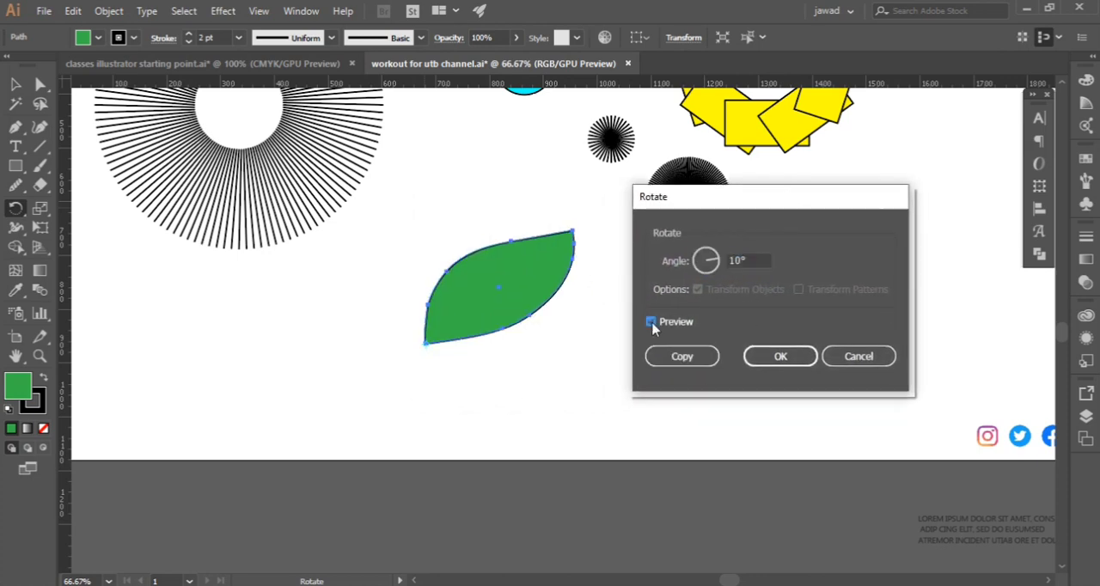
Preview the leaf's rotation about its lower-left tip at 30° and at 20°
left_click(754, 261)
type("3")
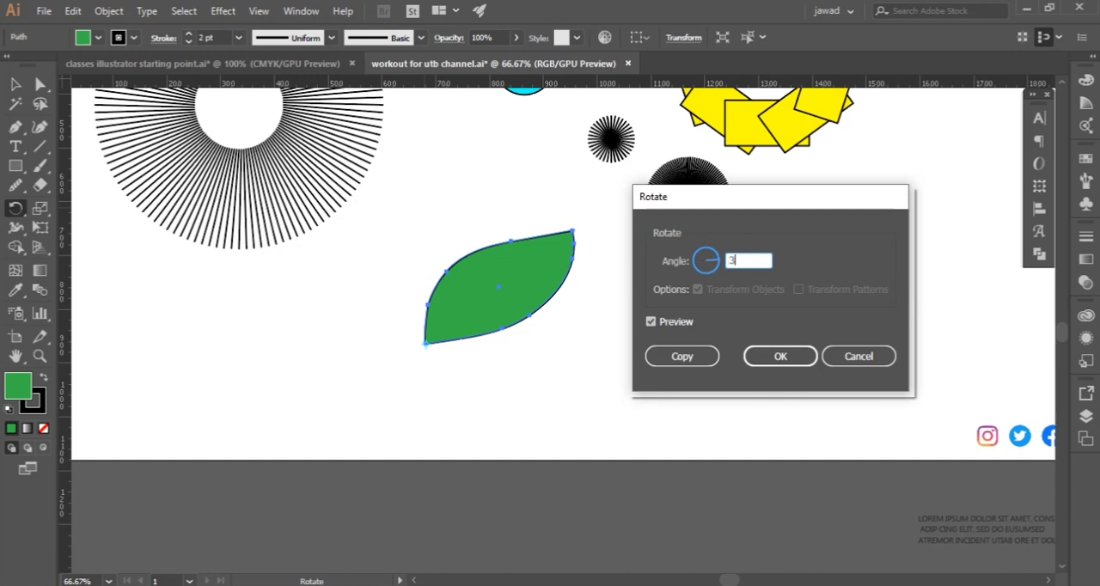
left_click(656, 321)
left_click(656, 320)
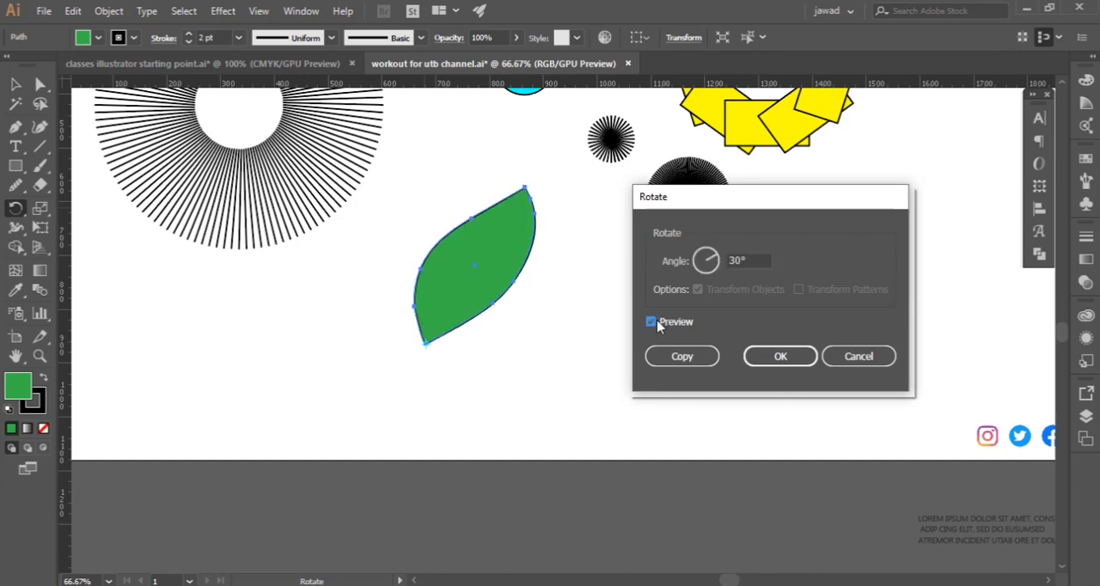
left_click(726, 259)
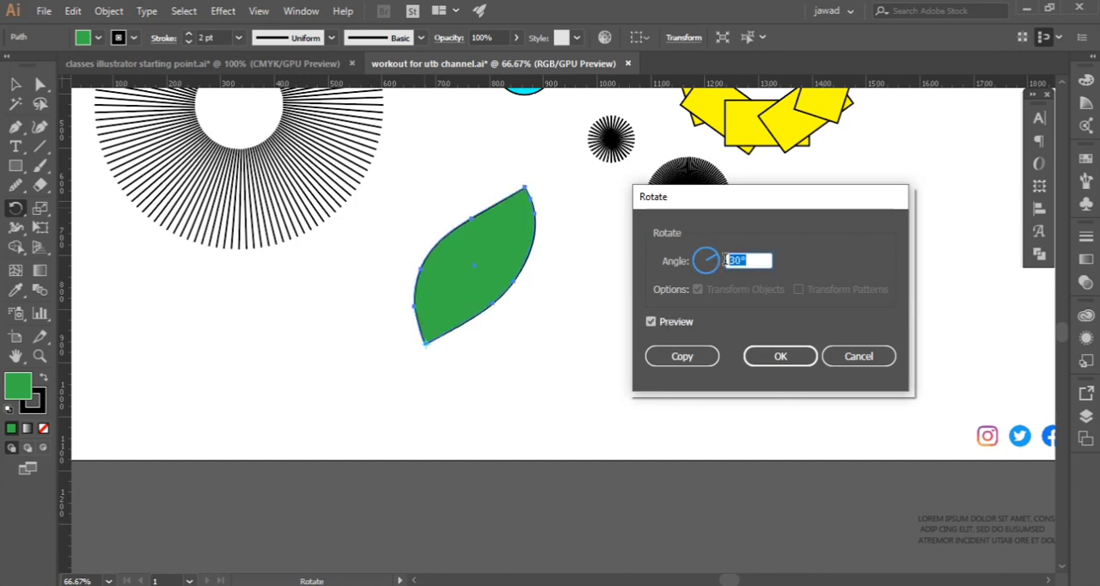
type("20")
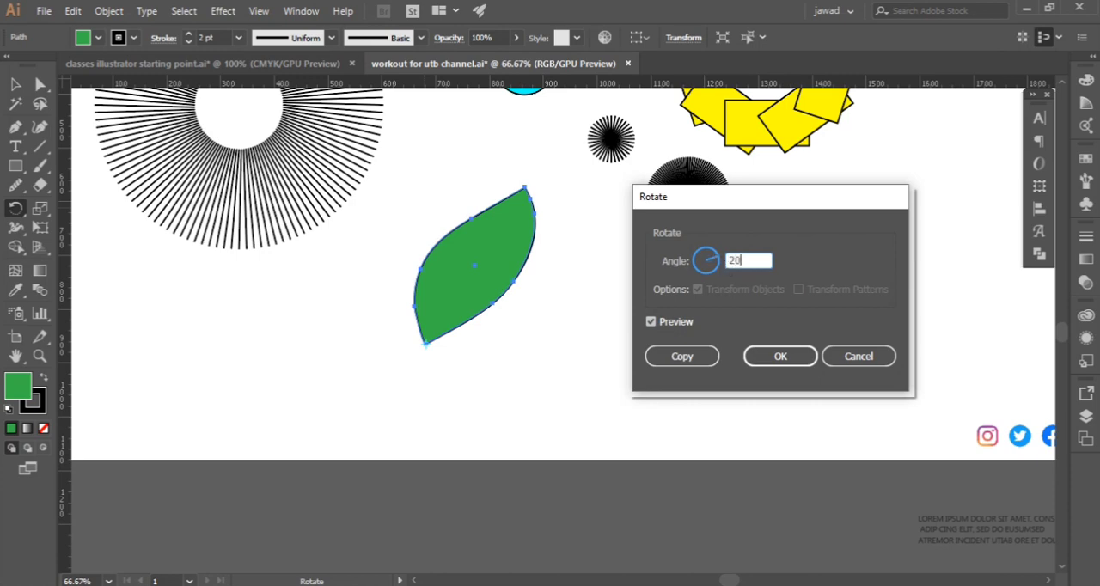
left_click(667, 323)
left_click(667, 323)
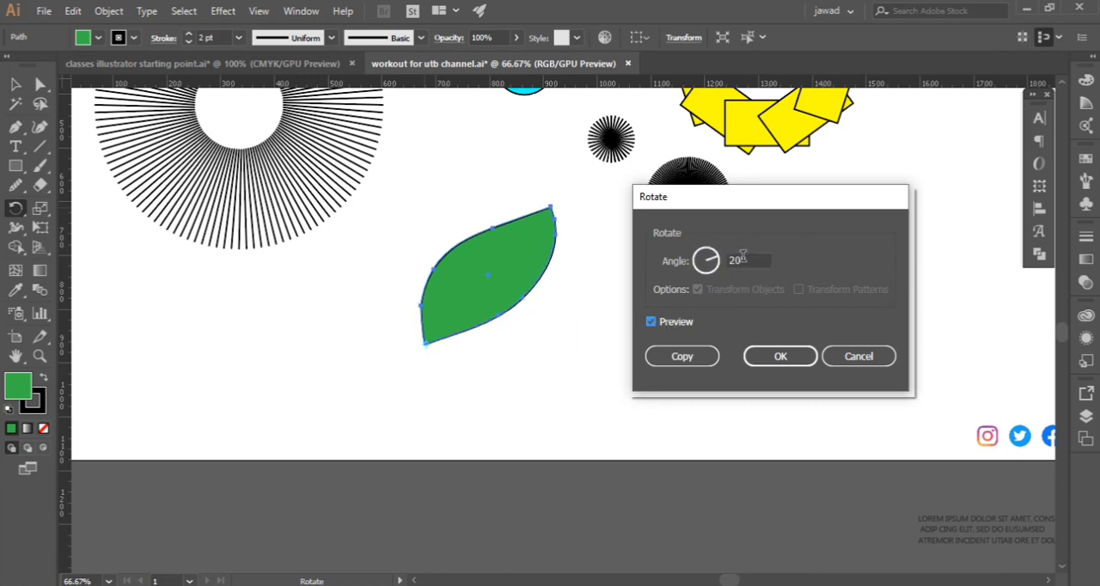
Set the rotation angle to 30° and create a rotated copy of the leaf about its lower-left tip
left_click_drag(748, 259, 738, 259)
type("30")
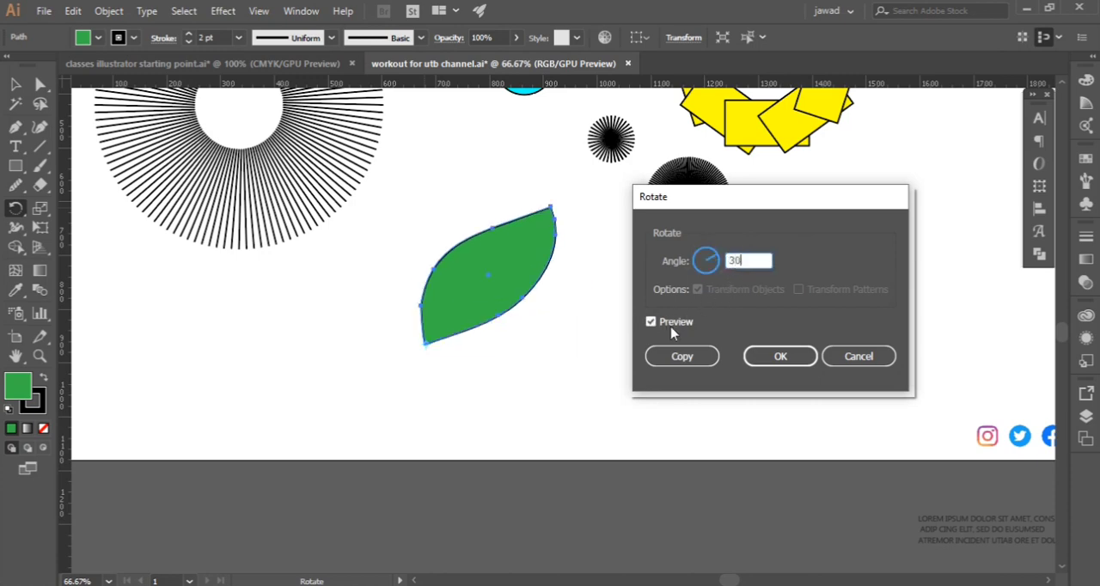
left_click(668, 323)
left_click(667, 323)
left_click(677, 357)
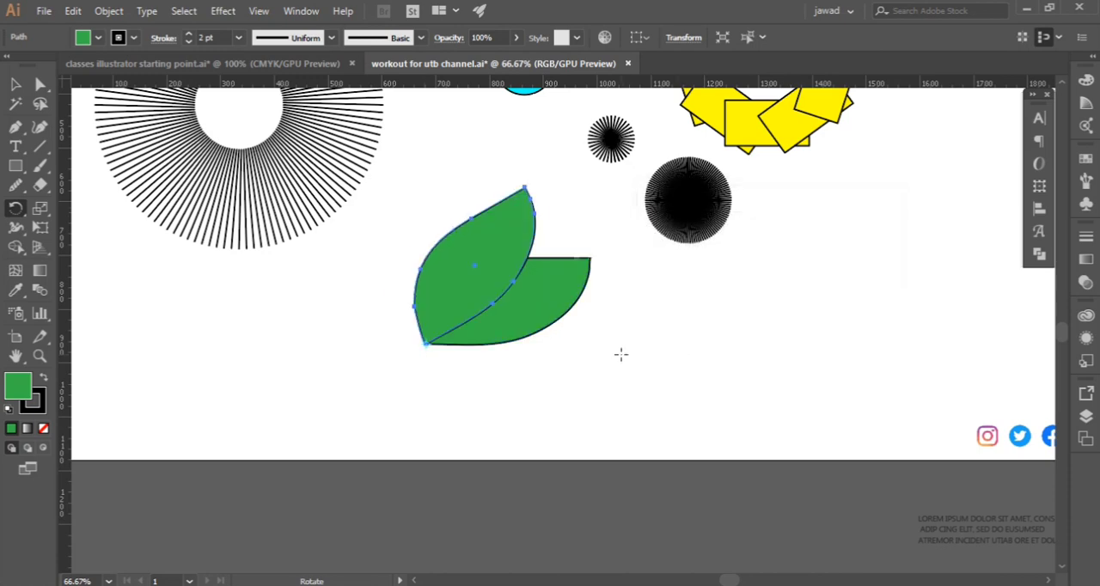
Repeat the 30° rotated copy around the leaf's tip until the petals form a full circle, and deselect the artwork
key("ctrl+d")
key("ctrl+d")
key("ctrl+d")
key("ctrl+d")
key("ctrl+d")
key("ctrl+d")
key("ctrl+d")
key("ctrl+d")
key("ctrl+d")
key("ctrl+d")
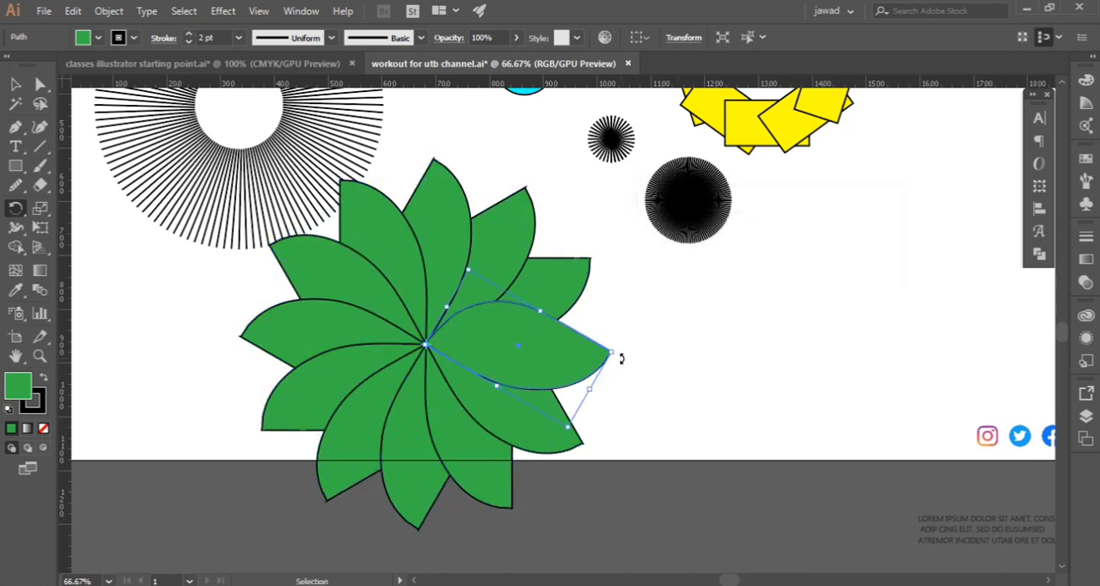
key("r")
left_click(15, 84)
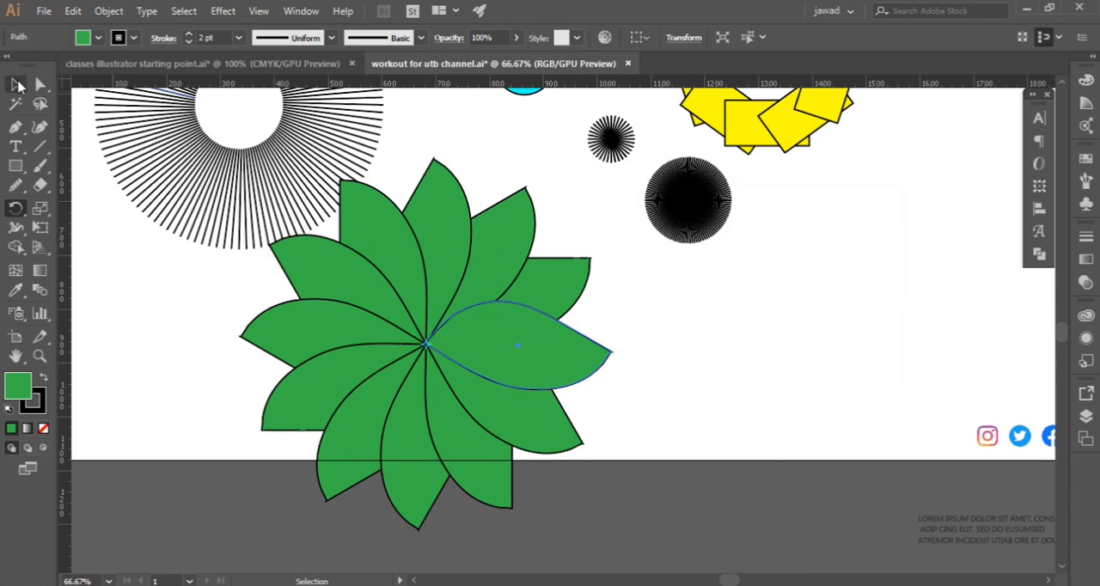
key("ctrl+z")
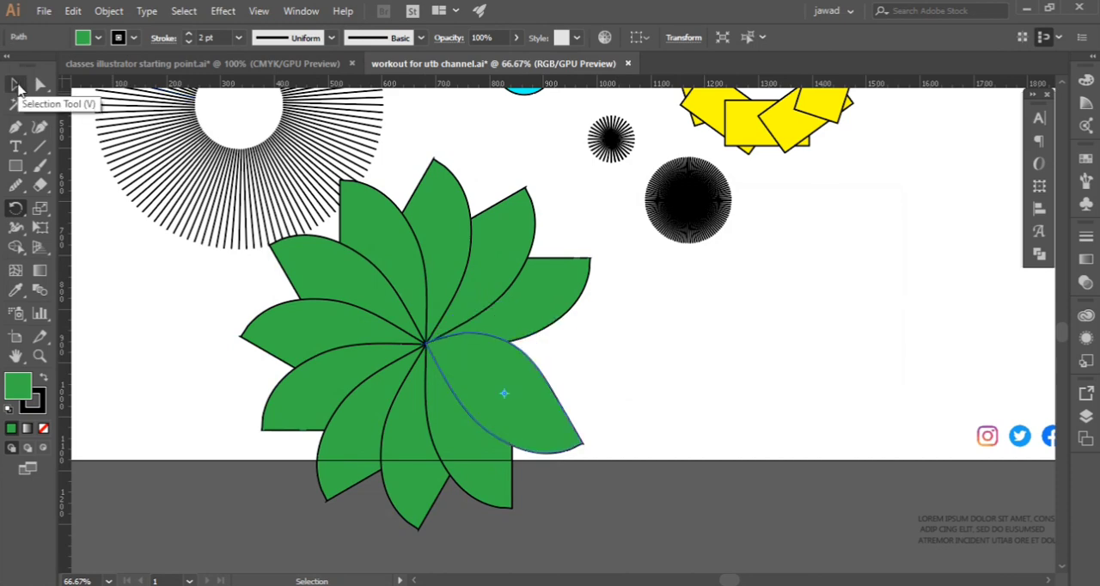
key("ctrl+d")
left_click(726, 225)
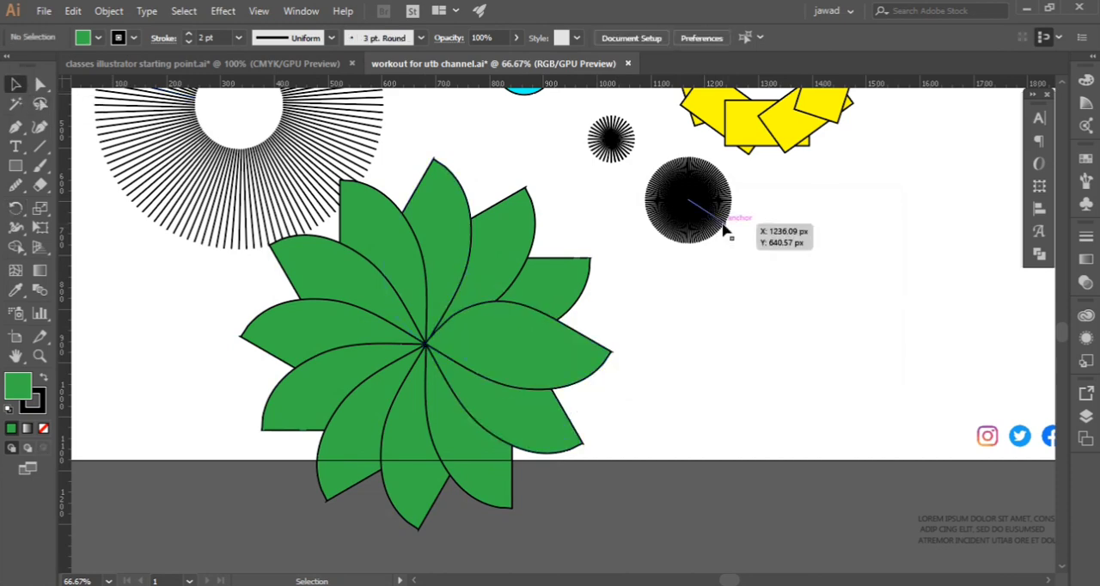
Select the whole green leaf flower, scale it down proportionally and move it to the blank area below and right of the yellow ring
scroll(606, 342, "down", 2)
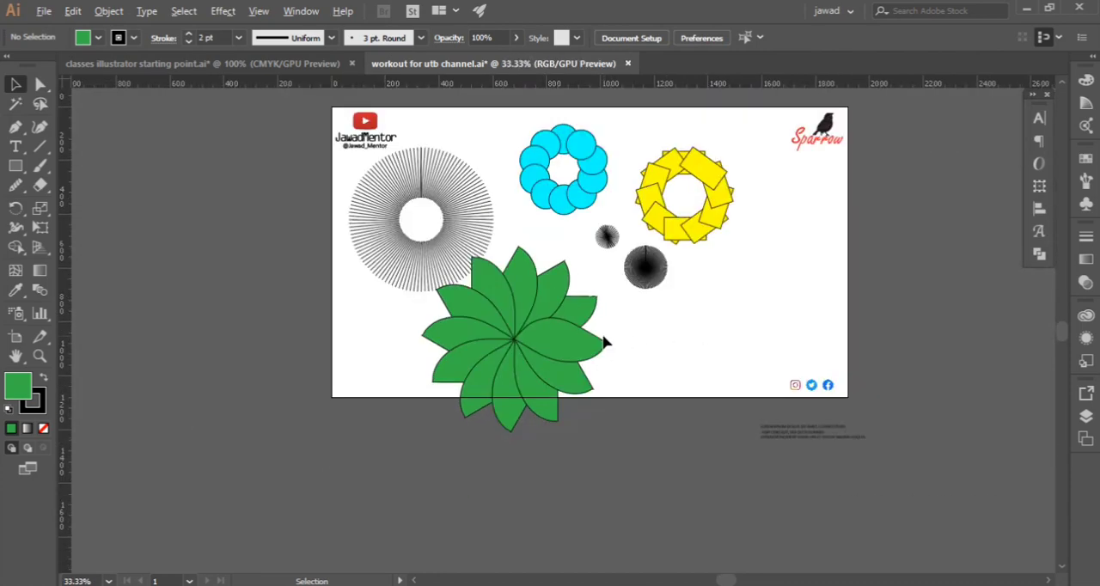
left_click_drag(376, 320, 543, 380)
scroll(593, 382, "up", 3)
scroll(591, 380, "down", 2)
left_click_drag(458, 343, 839, 262)
left_click(761, 381)
scroll(765, 312, "up", 1)
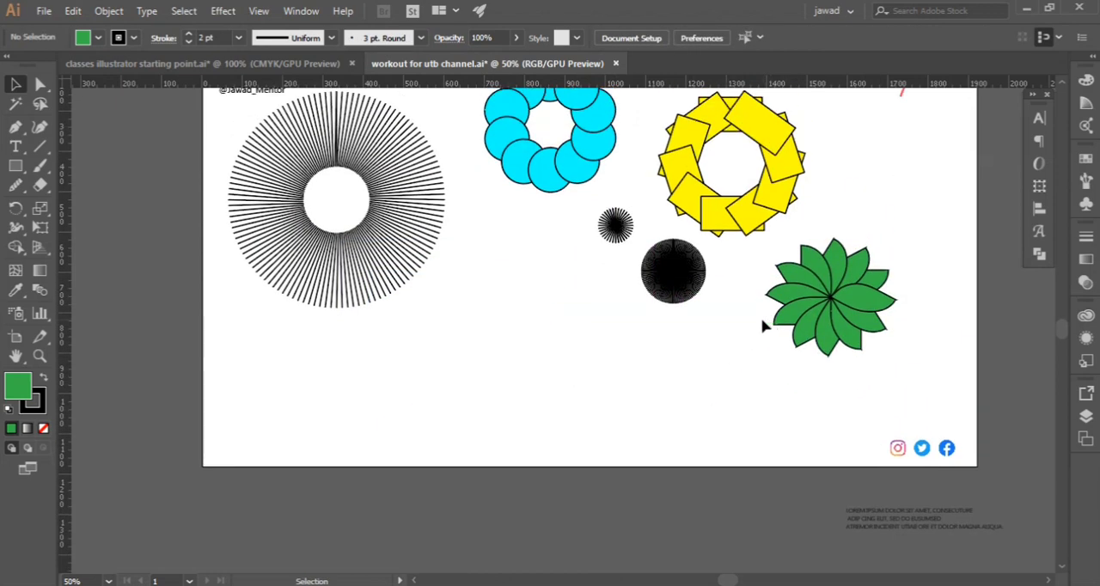
Draw a circle about 376 px in diameter in the blank area below the black line burst
left_click_drag(16, 166, 81, 206)
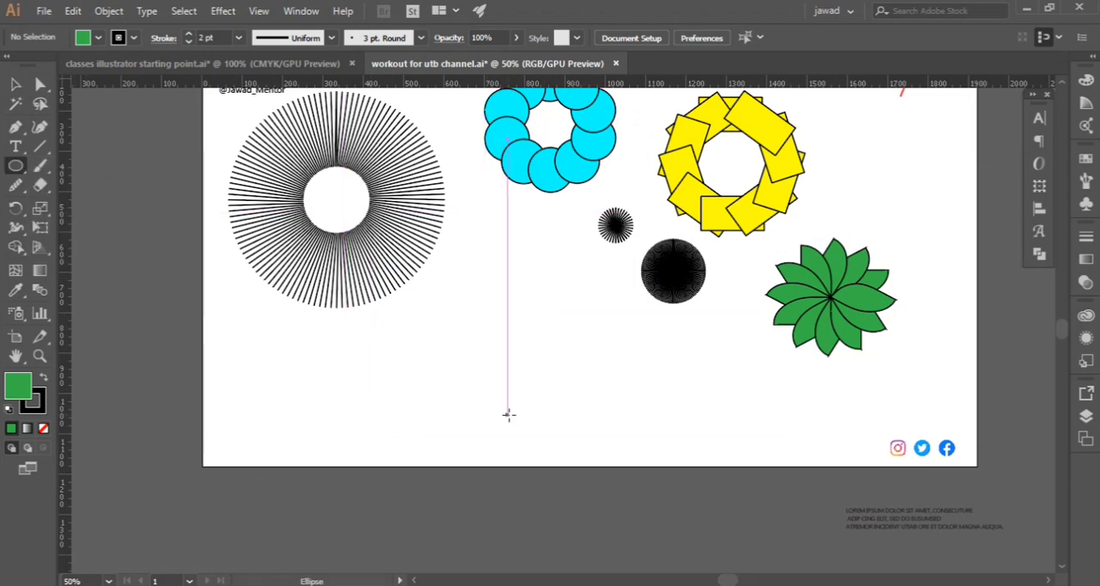
left_click_drag(458, 365, 533, 407)
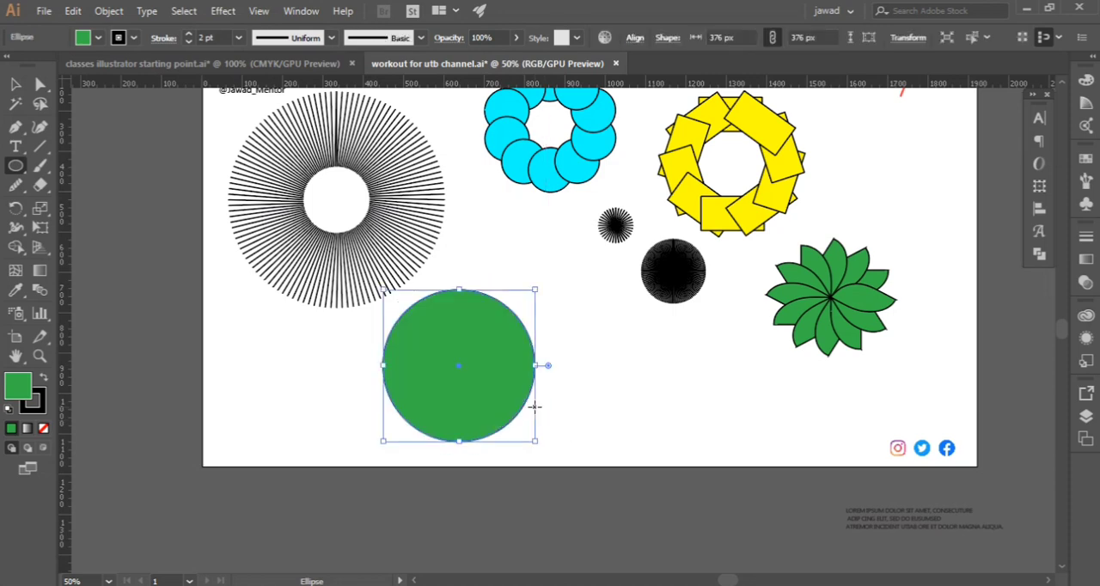
left_click(15, 84)
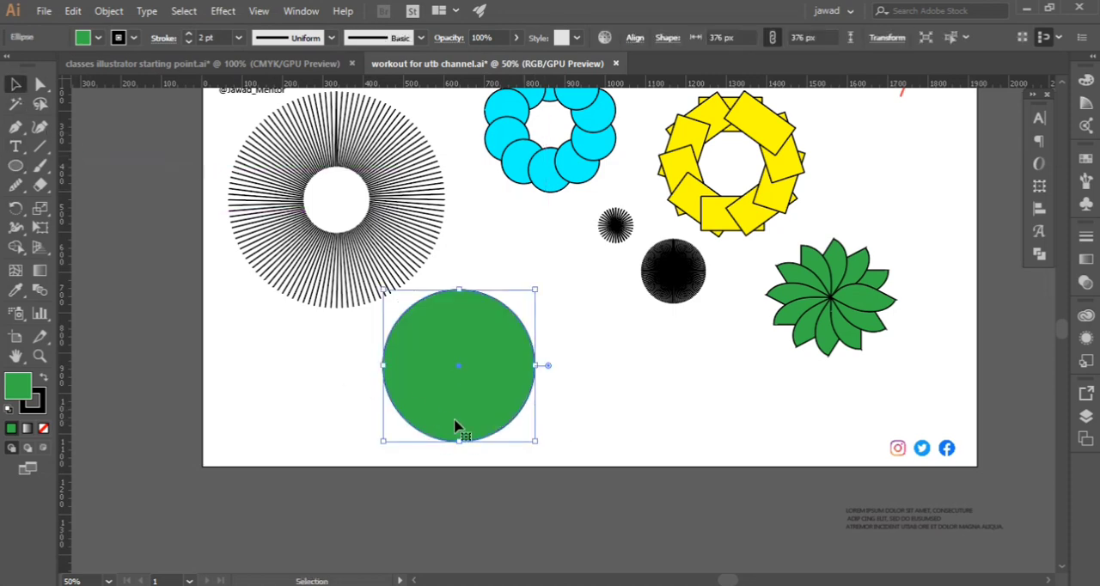
Remove the circle's fill and move the circle slightly right and down towards the artboard's lower edge
left_click(99, 38)
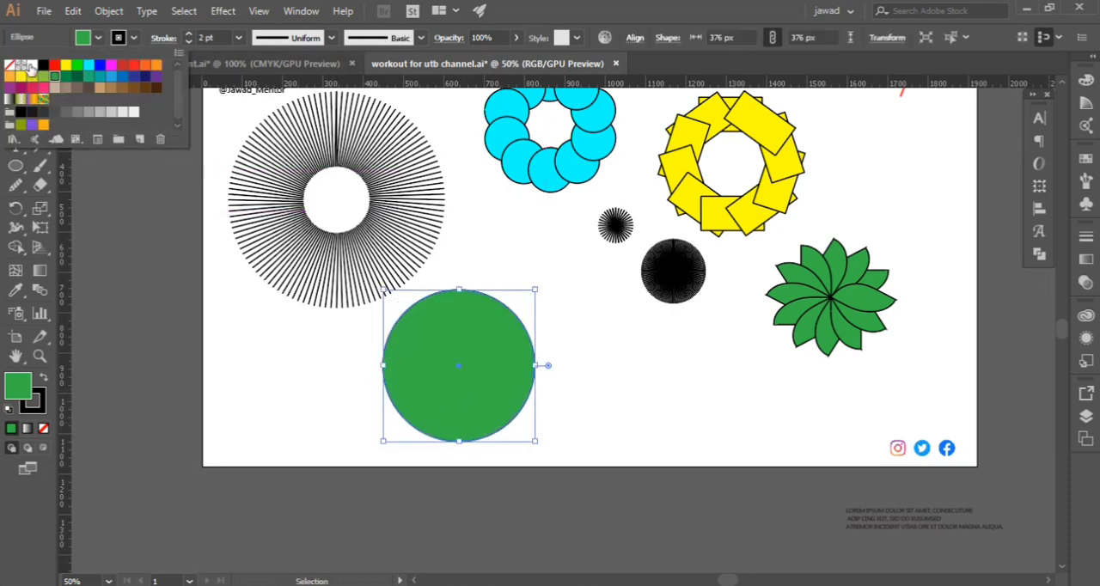
left_click(32, 65)
left_click(9, 65)
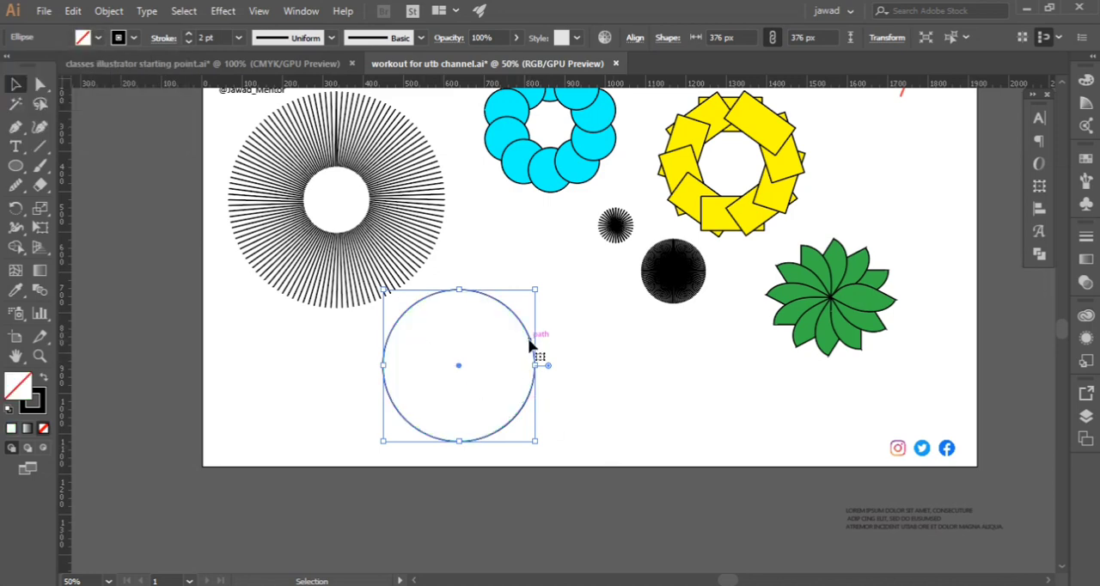
left_click_drag(531, 347, 578, 369)
Set up a reflection of the circle about a point inside it, right of its centre
scroll(478, 337, "up", 2)
scroll(479, 336, "up", 1)
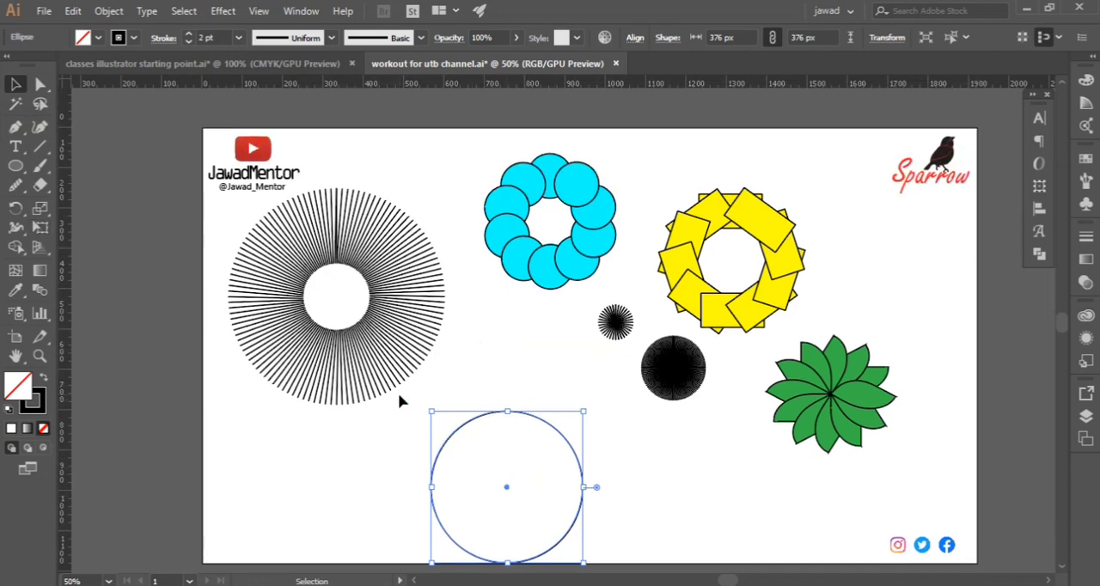
left_click(39, 210)
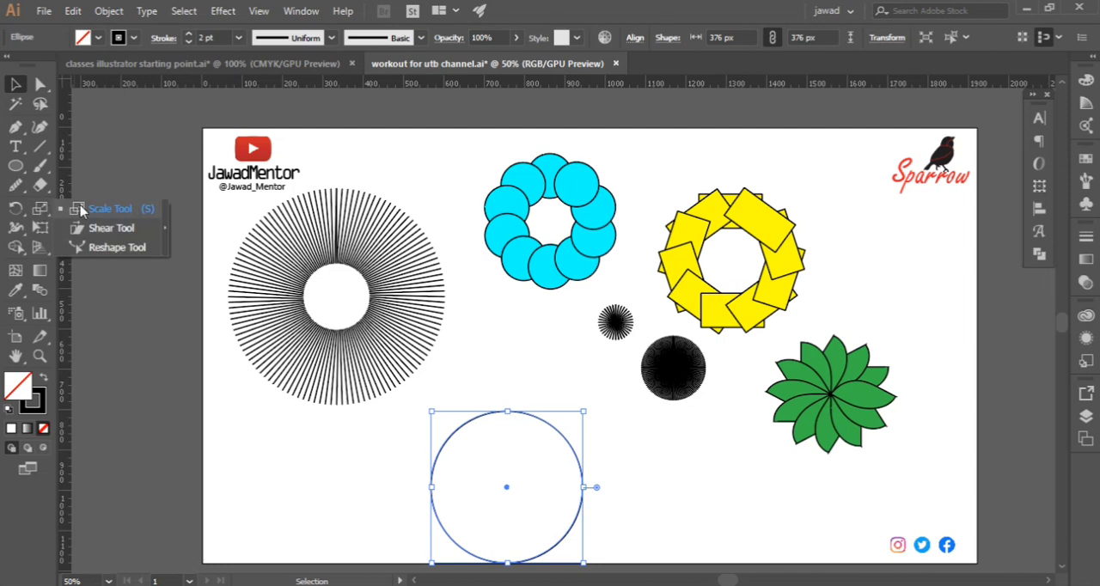
left_click(15, 209)
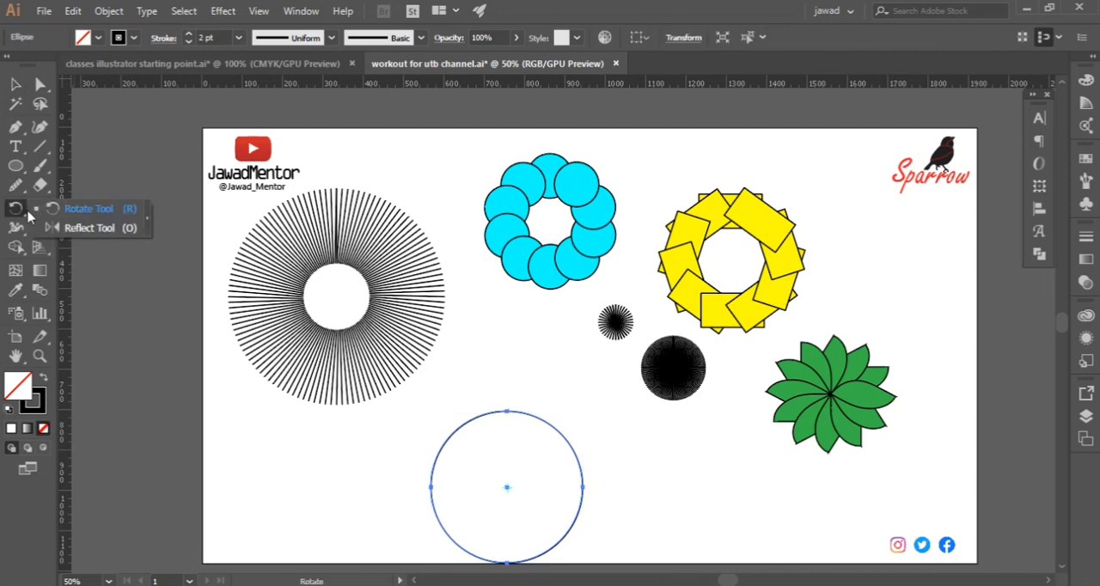
left_click(83, 230)
scroll(410, 487, "down", 3)
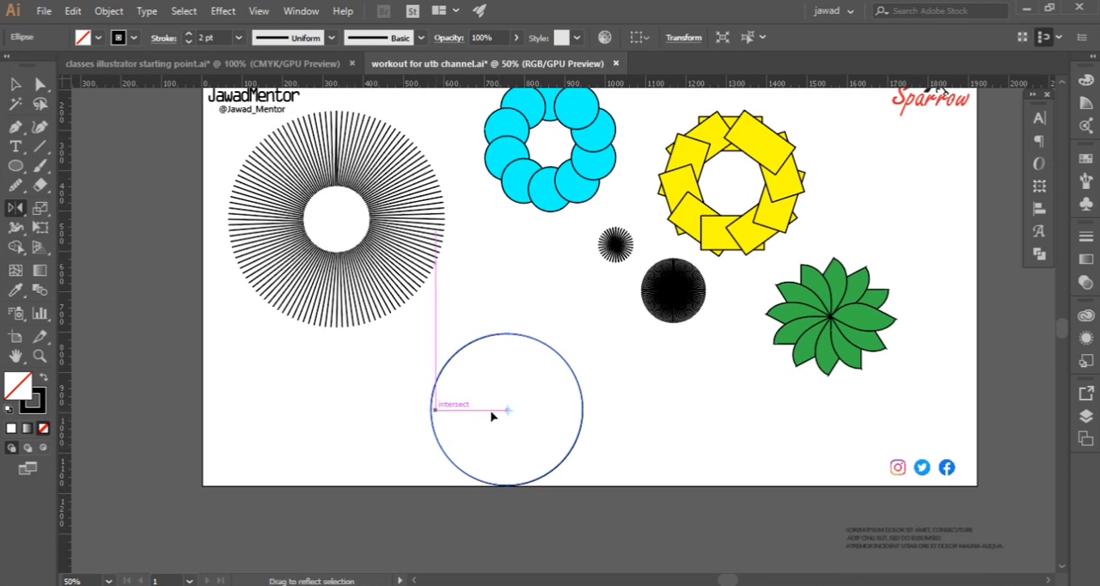
left_click(543, 407, "alt")
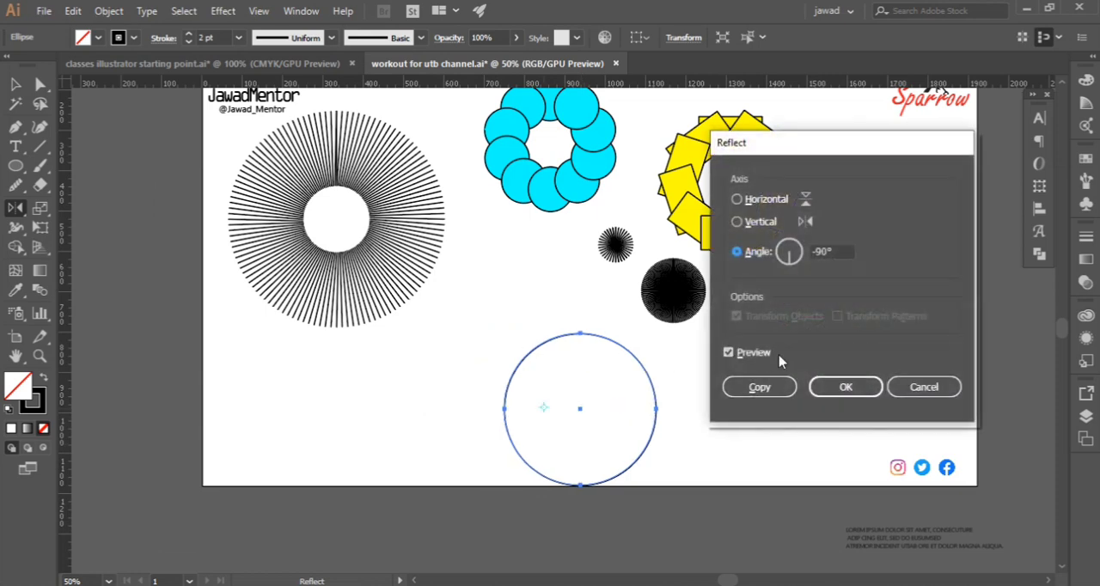
Preview the circle's reflection across the vertical and horizontal axes and try to make a copy reflected across the horizontal axis
left_click(729, 352)
left_click(729, 352)
left_click(747, 221)
left_click(744, 201)
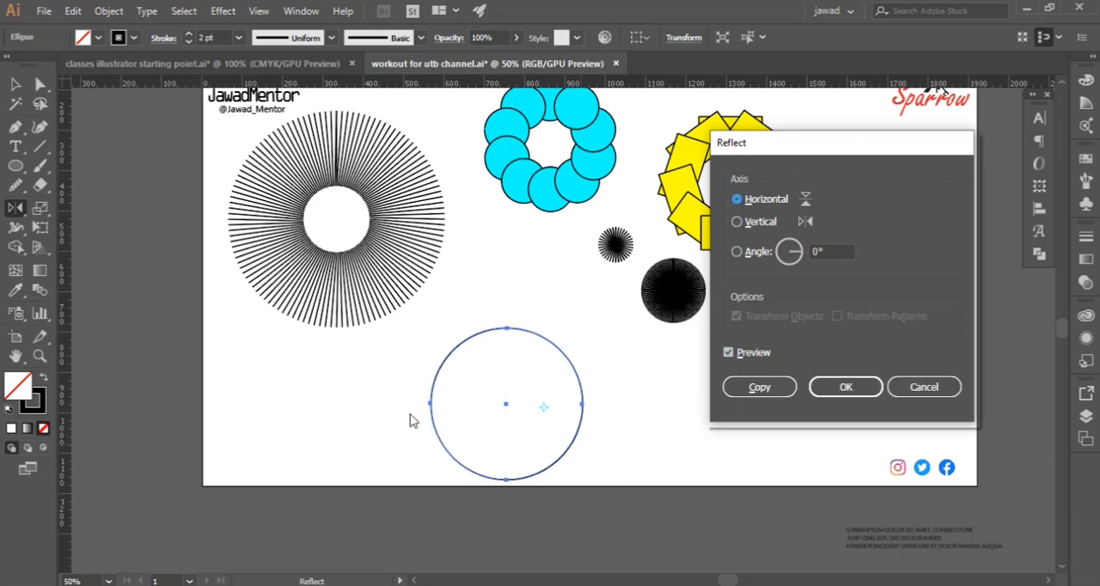
left_click(759, 387)
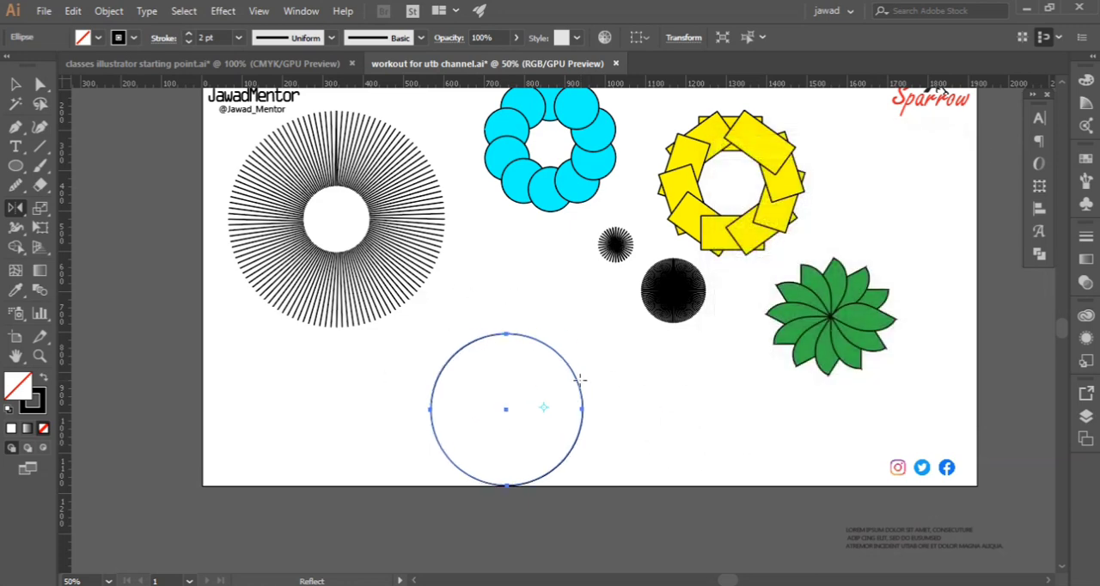
right_click(505, 365)
mouse_move(624, 493)
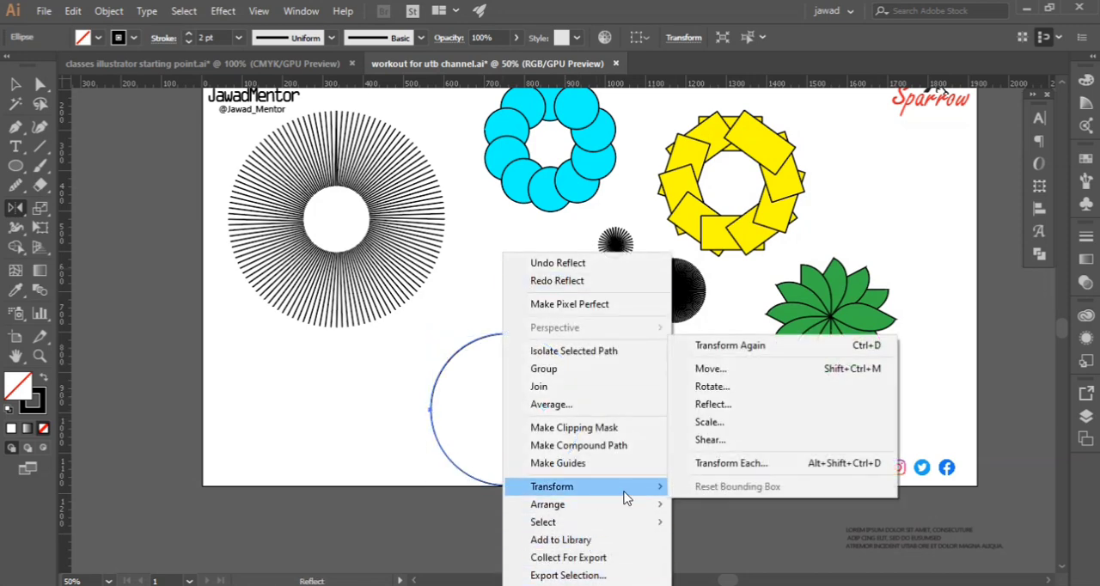
left_click(261, 396)
Draw an open S-shaped curve with the Pen tool in the blank area left of the circle
scroll(447, 340, "up", 2)
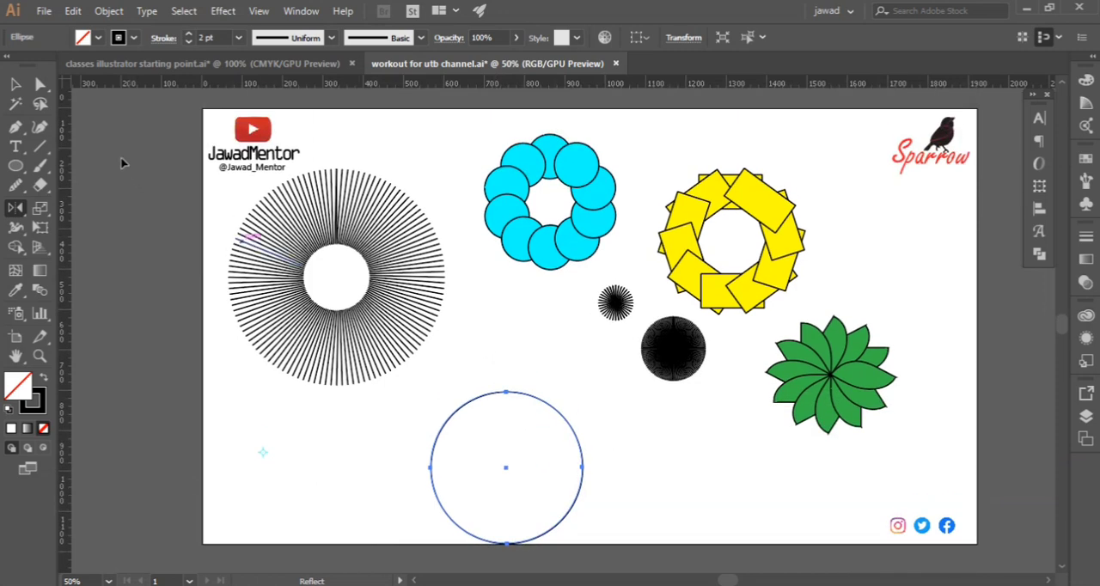
left_click(16, 126)
scroll(601, 462, "down", 2)
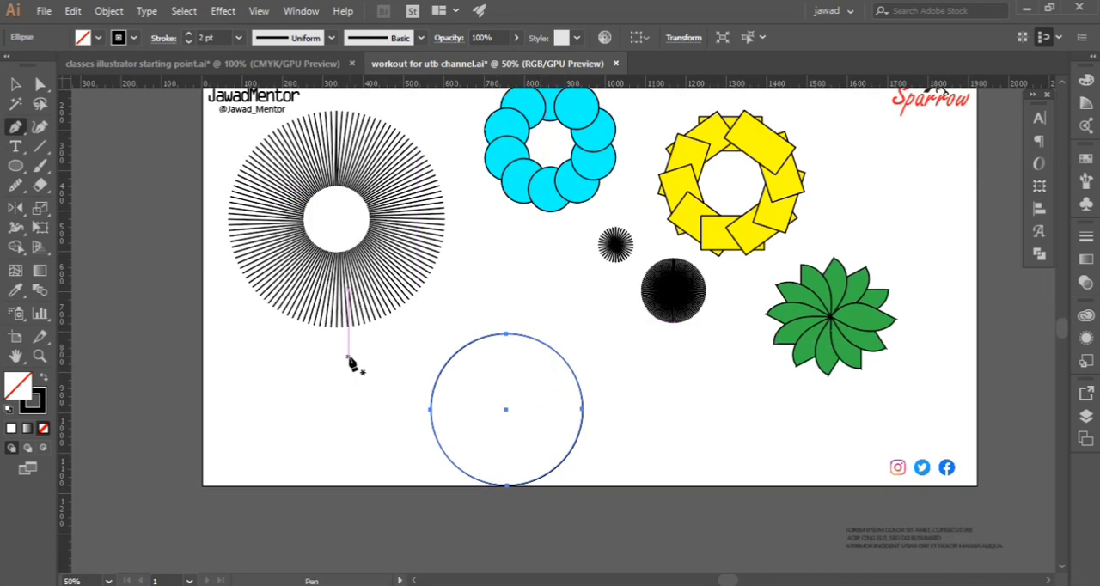
left_click(358, 351)
left_click(344, 410)
left_click_drag(353, 439, 336, 468)
left_click(326, 457)
left_click(16, 85)
Create a mirrored copy of the S-shaped curve by reflecting it at an angle of -90°, checking the preview
scroll(282, 321, "up", 4)
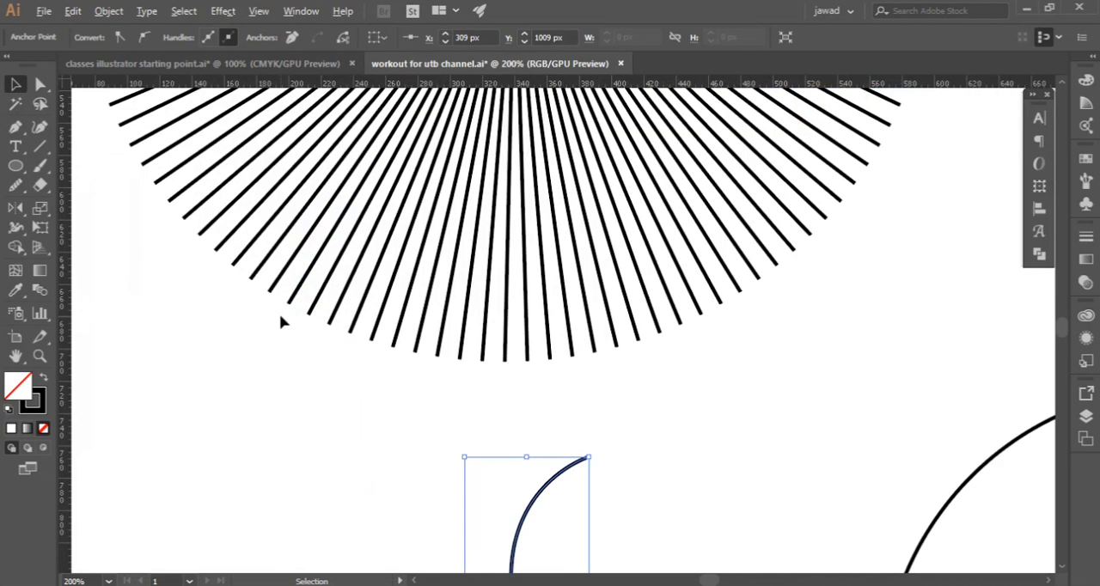
scroll(282, 321, "down", 1)
scroll(540, 454, "down", 4)
left_click(498, 414)
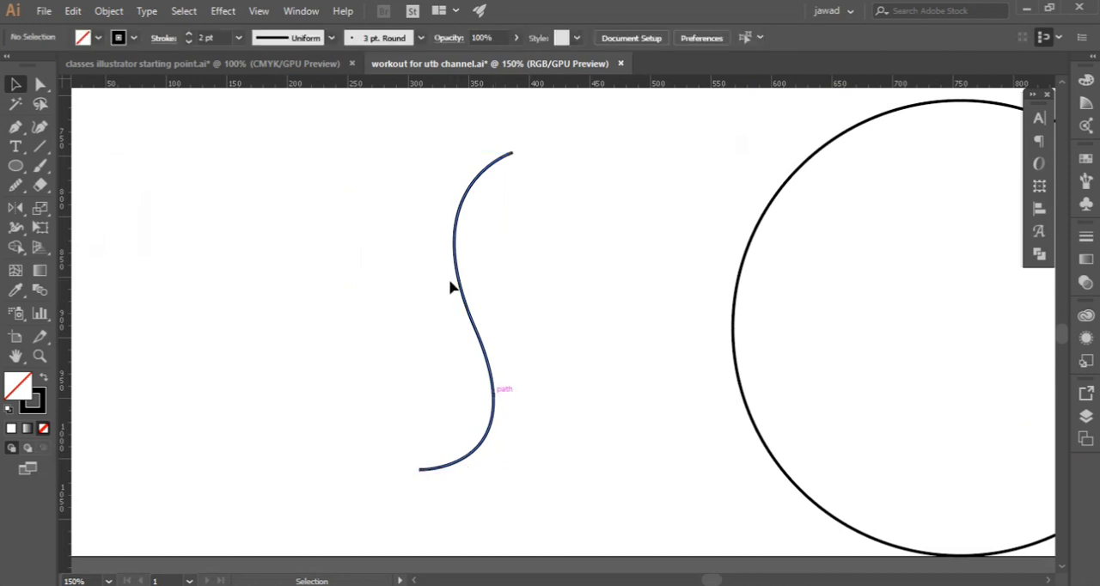
left_click(469, 299)
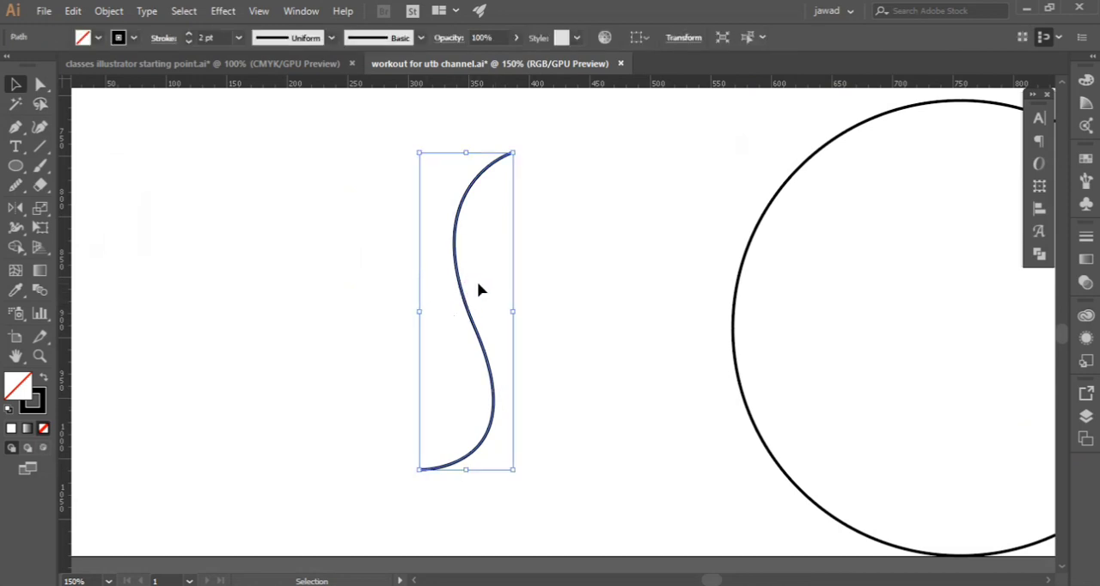
right_click(449, 241)
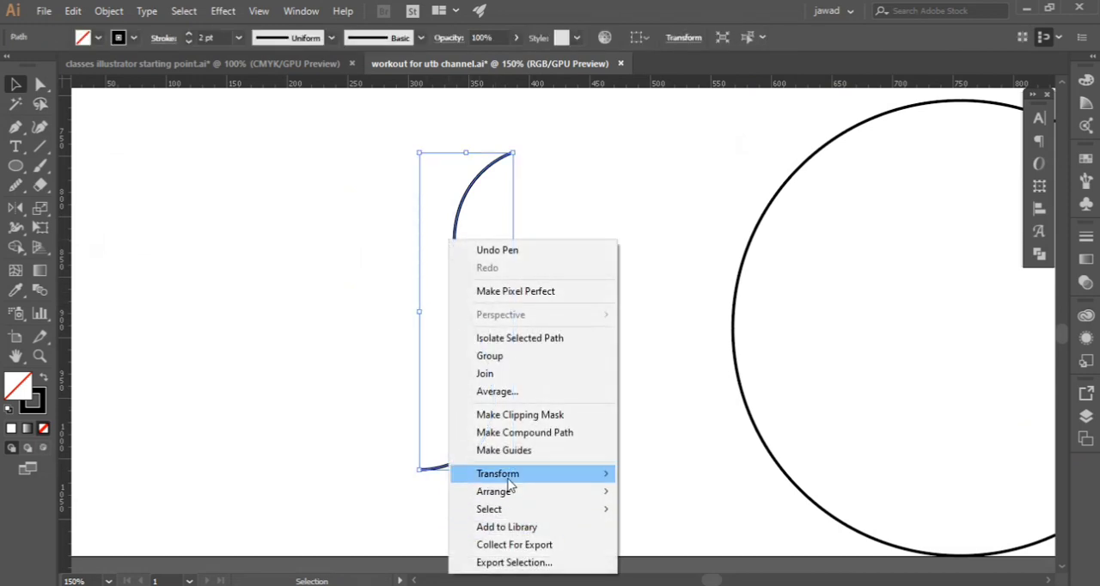
mouse_move(508, 484)
left_click(686, 393)
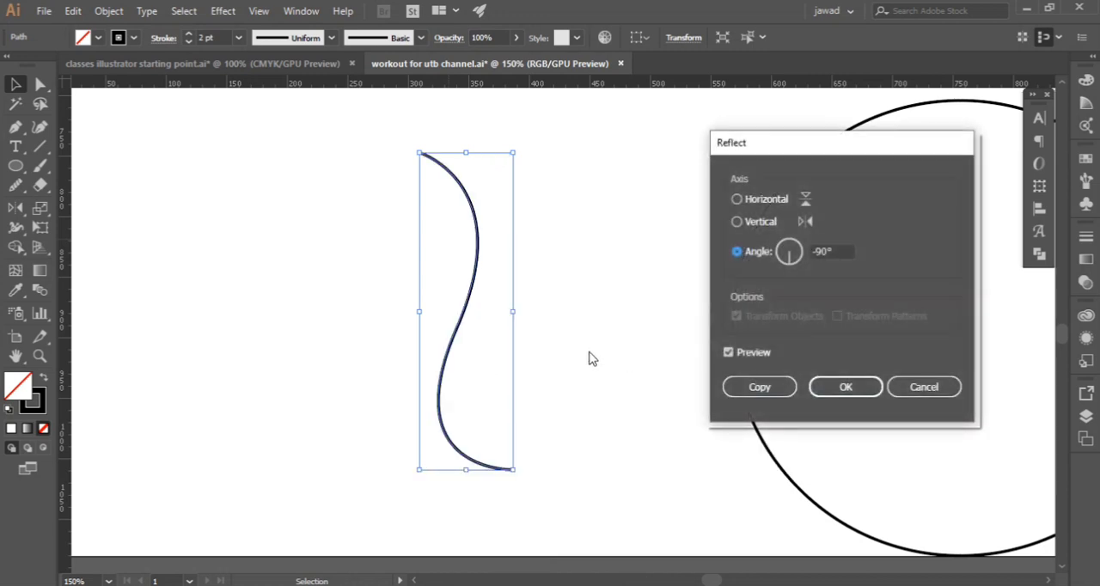
left_click(728, 353)
left_click(728, 353)
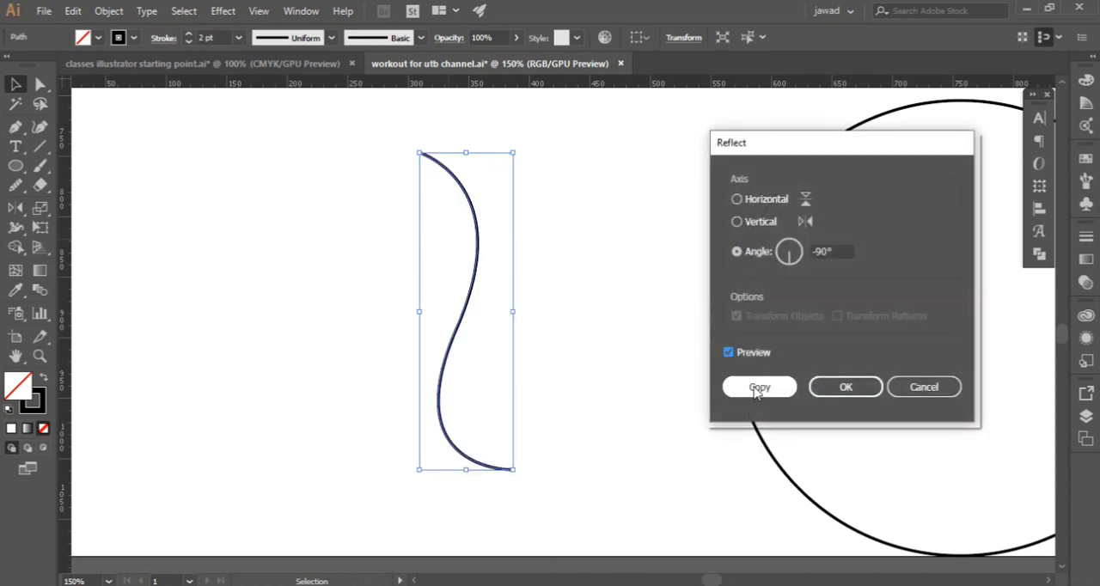
left_click(752, 388)
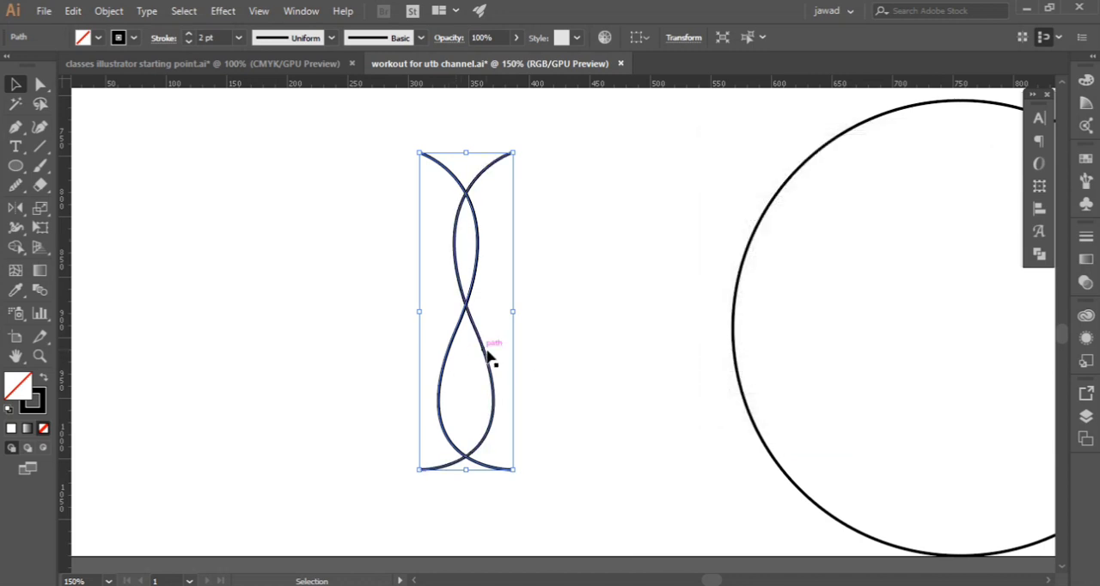
Move one S-shaped curve sideways until both lower ends meet, forming a vase outline, and group the two curves
left_click_drag(455, 351, 362, 349)
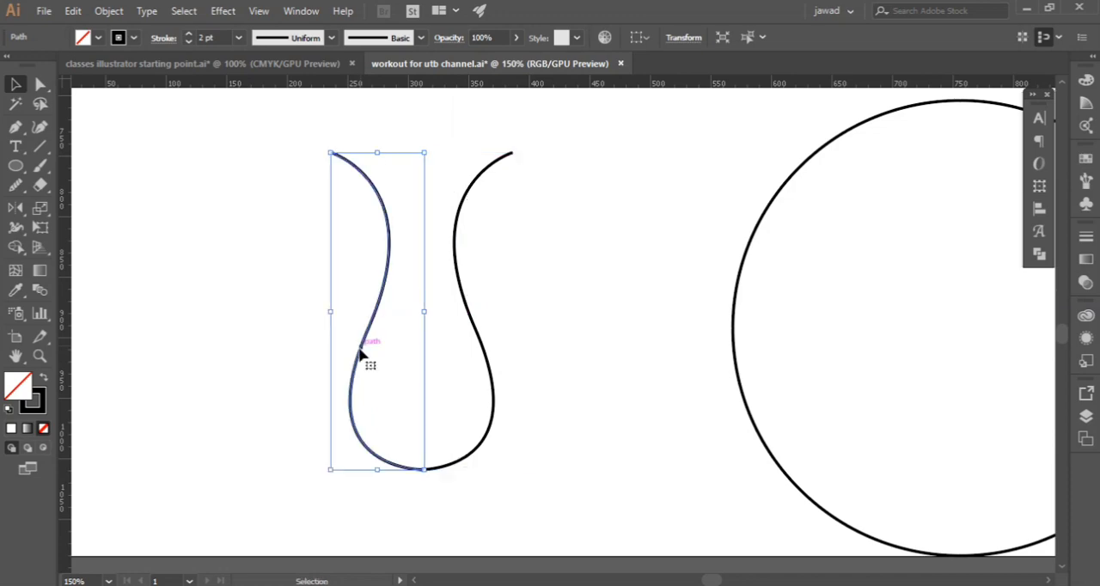
left_click(251, 358)
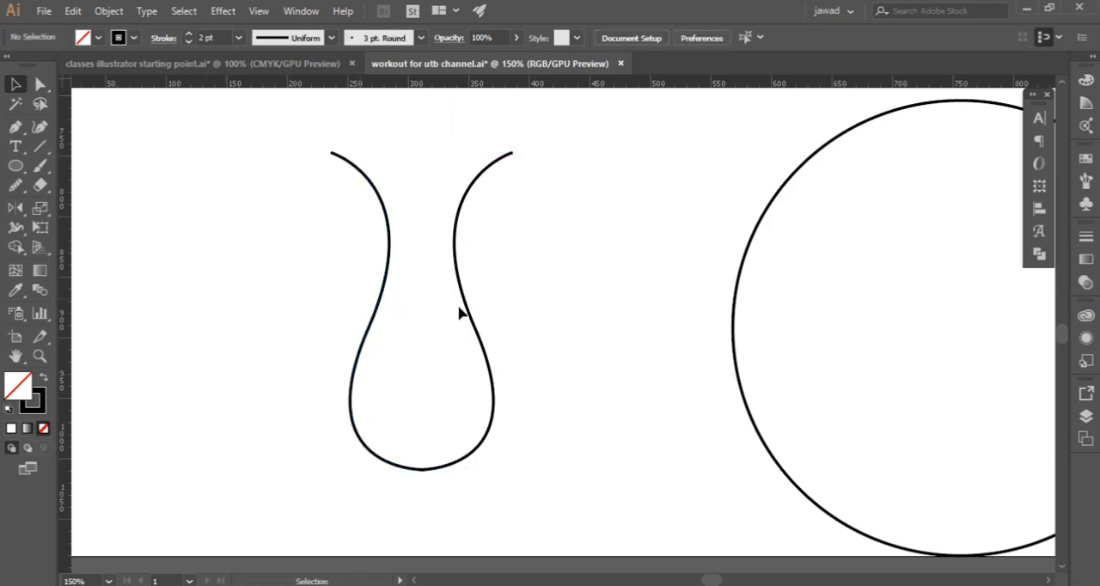
scroll(463, 314, "down", 1)
scroll(462, 314, "up", 1)
left_click_drag(315, 312, 533, 413)
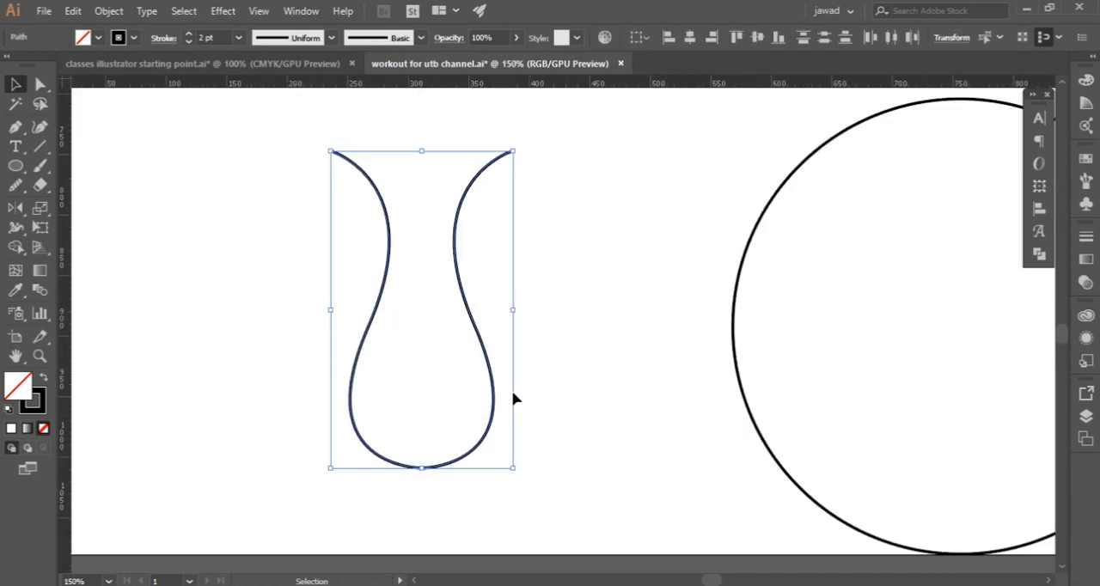
right_click(407, 319)
left_click(478, 103)
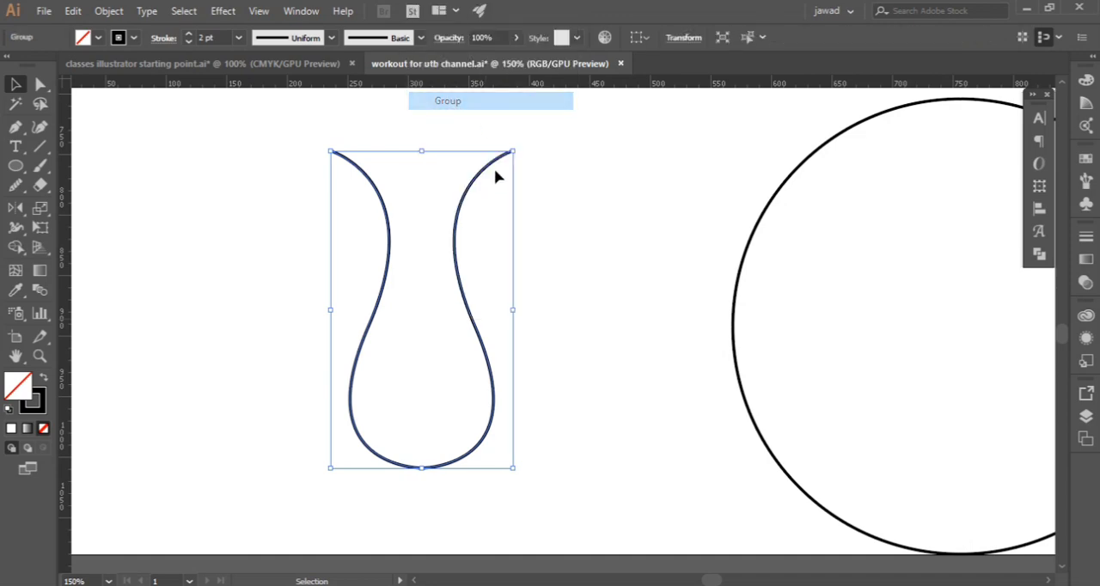
left_click(554, 325)
Delete the grouped vase outline and check the topic list in the class title document
scroll(566, 335, "down", 3)
left_click_drag(485, 316, 560, 365)
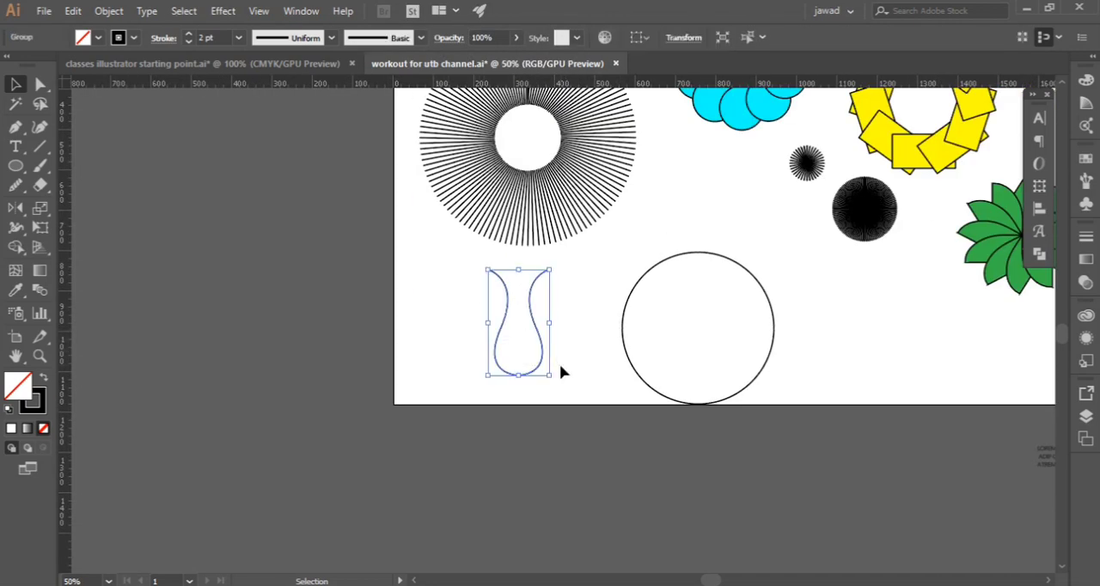
key("Delete")
scroll(727, 402, "up", 2)
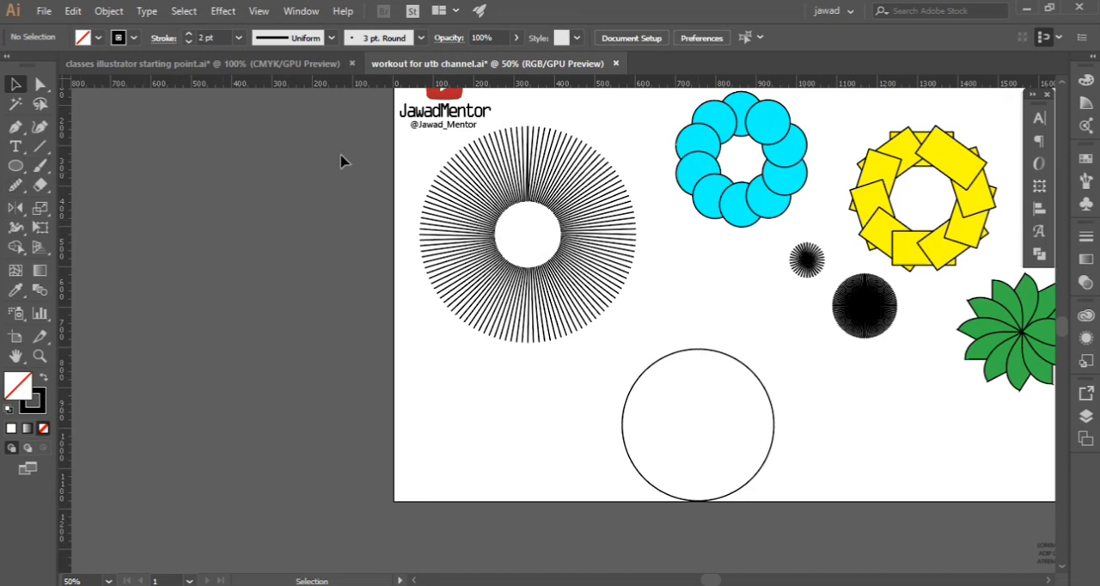
left_click(326, 63)
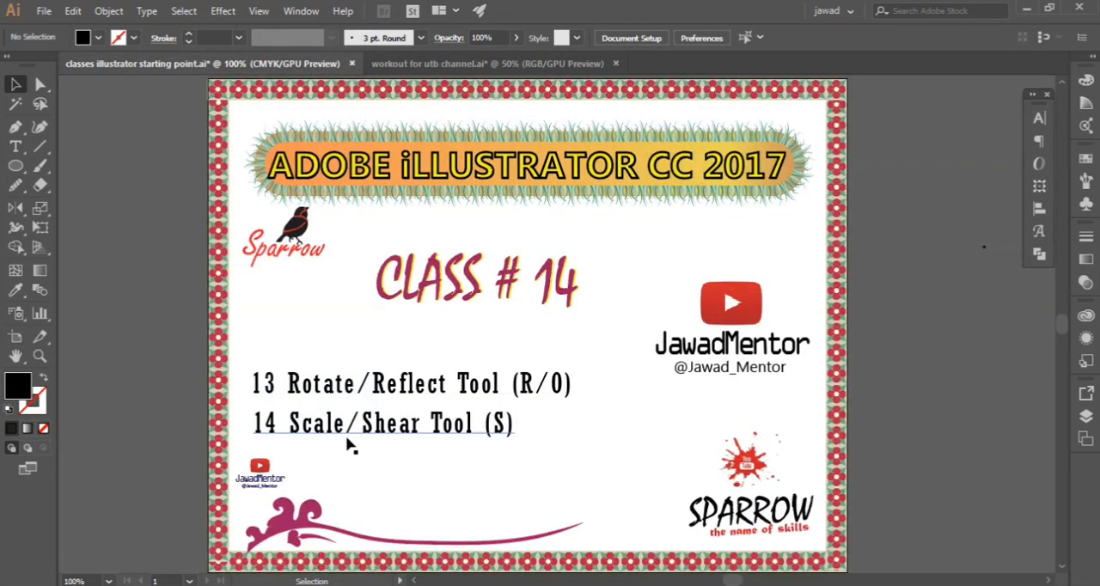
left_click(486, 63)
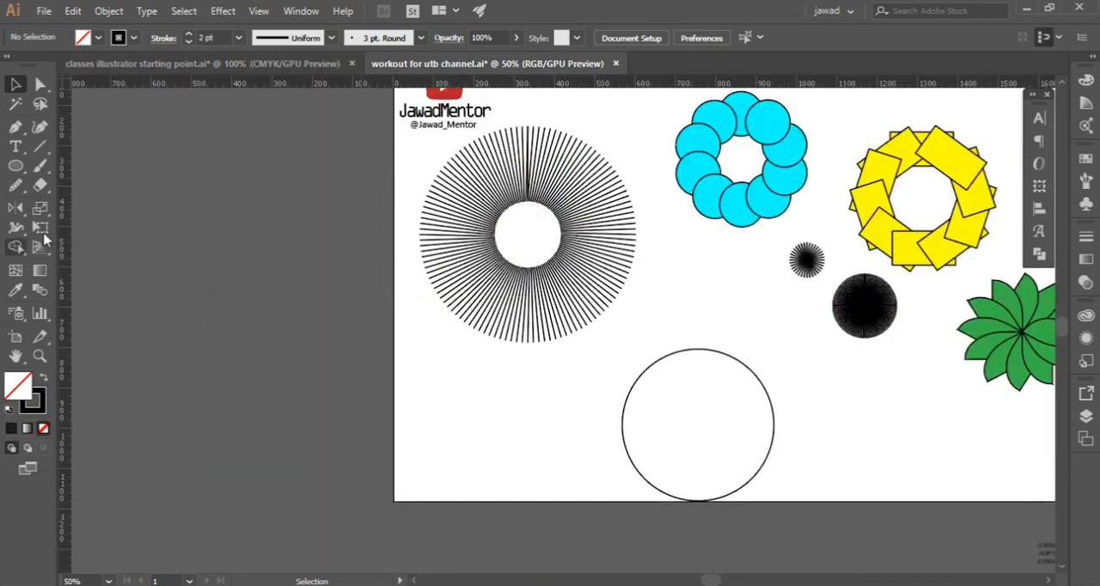
Open the Scale options for a point inside the large circle, cancel them, and restore the deleted vase outline
left_click_drag(19, 214, 117, 211)
left_click(123, 213)
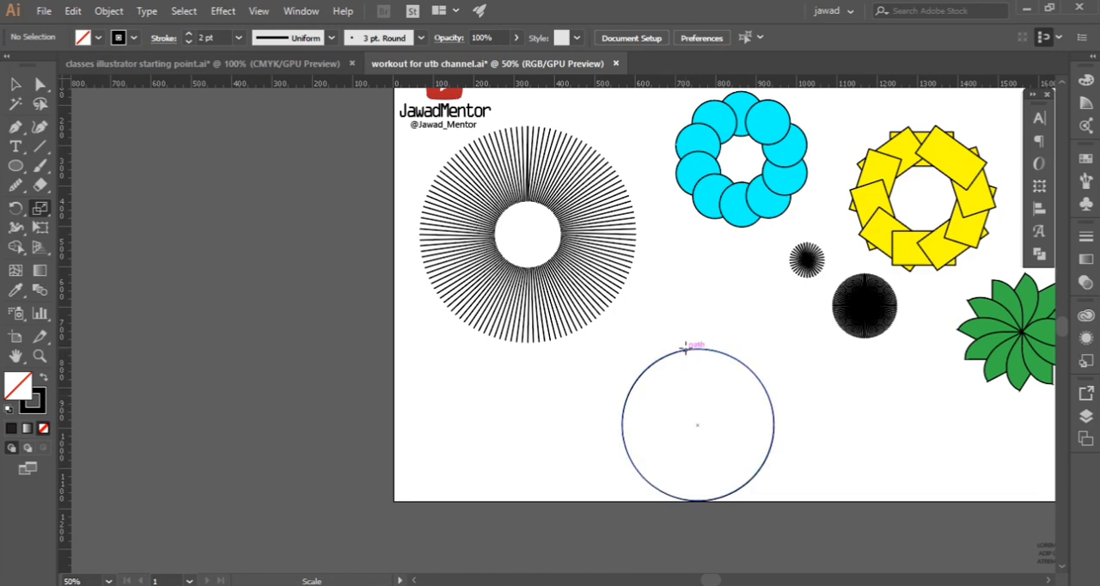
left_click(705, 396, "alt")
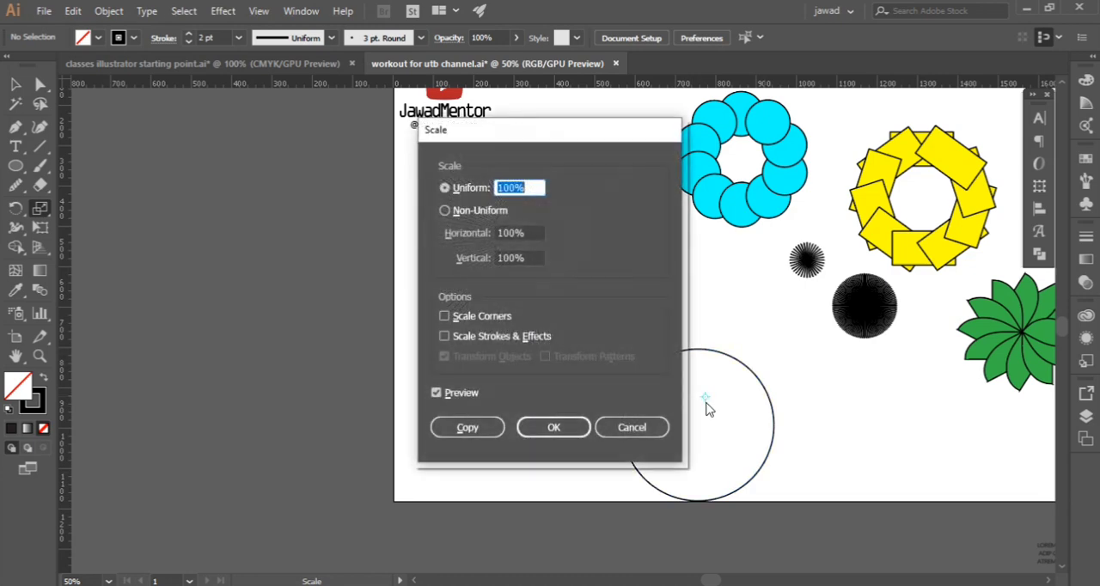
left_click(631, 427)
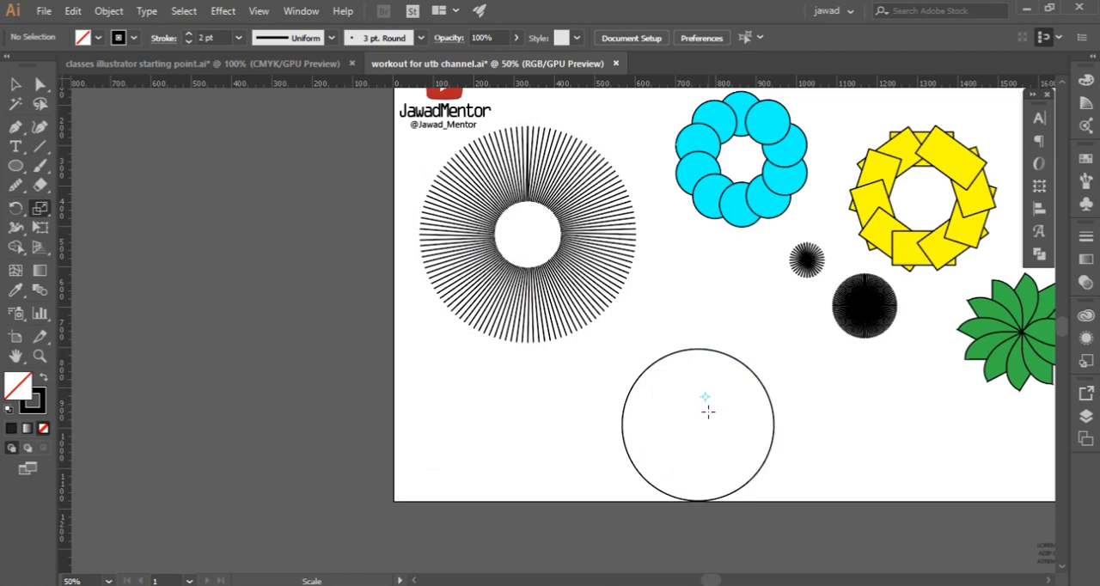
key("ctrl+z")
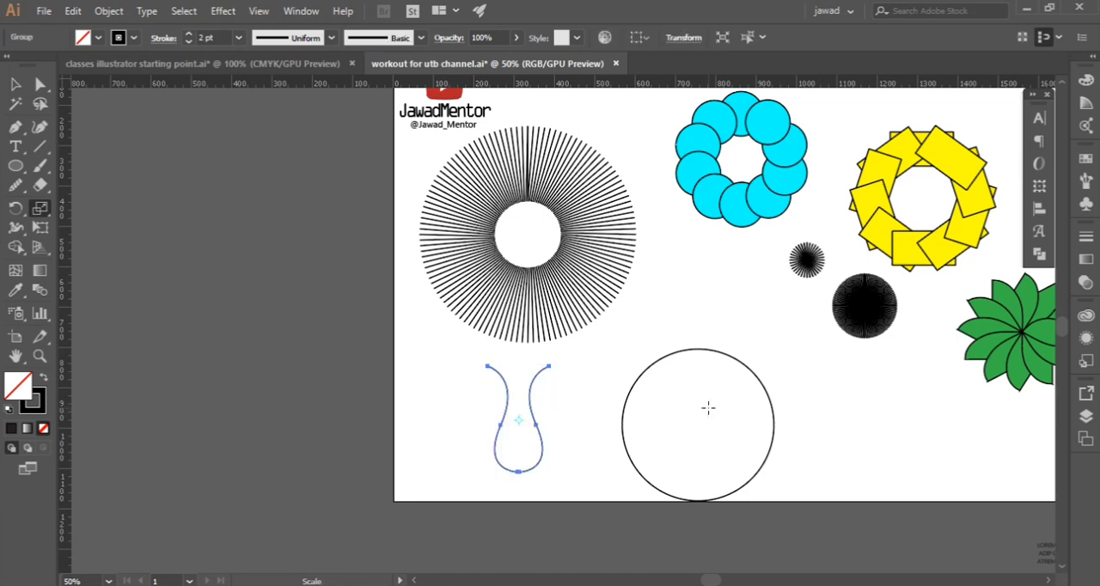
Select the large circle and make three progressively narrower copies of it at full height with the Scale tool, all sharing its centre
left_click(15, 84)
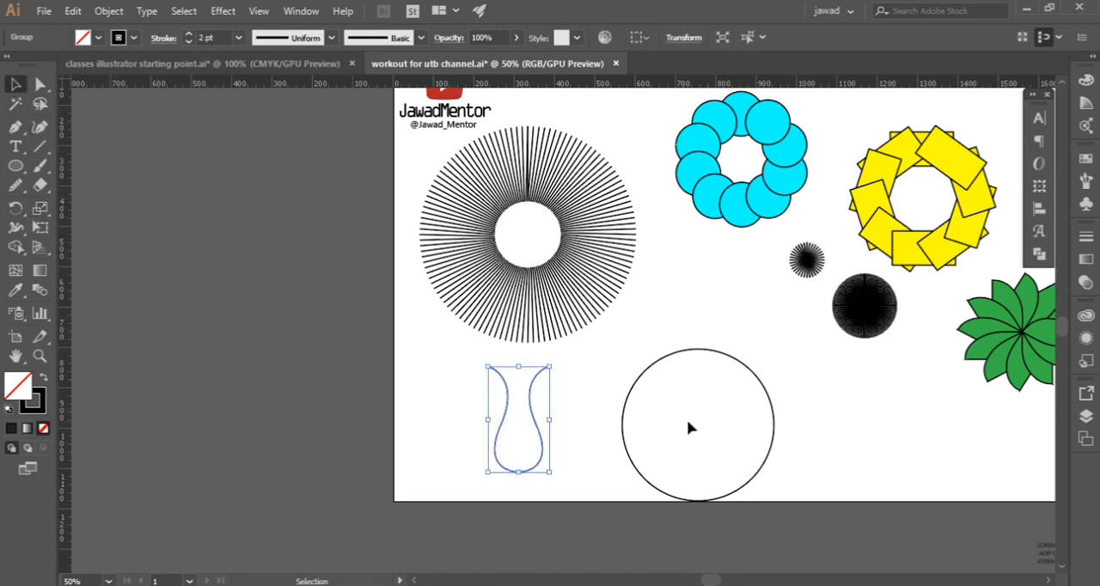
left_click(689, 350)
left_click(40, 208)
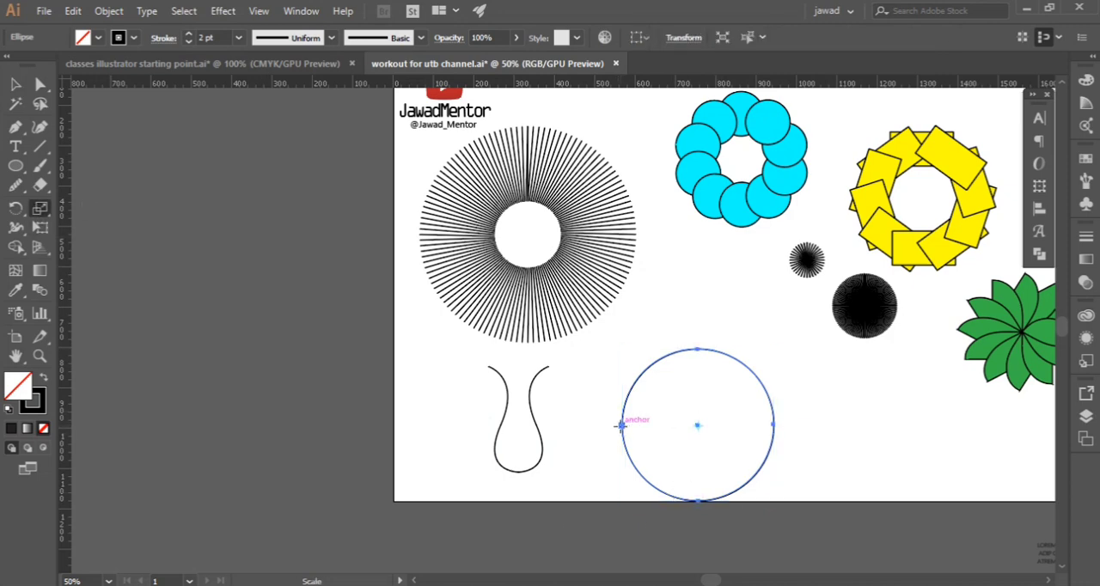
mouse_move(620, 426)
left_mouse_down()
mouse_move(687, 443)
mouse_move(690, 432)
mouse_move(607, 432)
mouse_move(624, 352)
mouse_move(699, 307)
mouse_move(778, 439)
mouse_move(872, 475)
mouse_move(629, 430)
mouse_move(673, 378)
mouse_move(733, 417)
mouse_move(643, 420)
mouse_move(624, 437)
mouse_move(695, 449)
mouse_move(753, 437)
mouse_move(633, 433)
left_mouse_up()
key("alt")
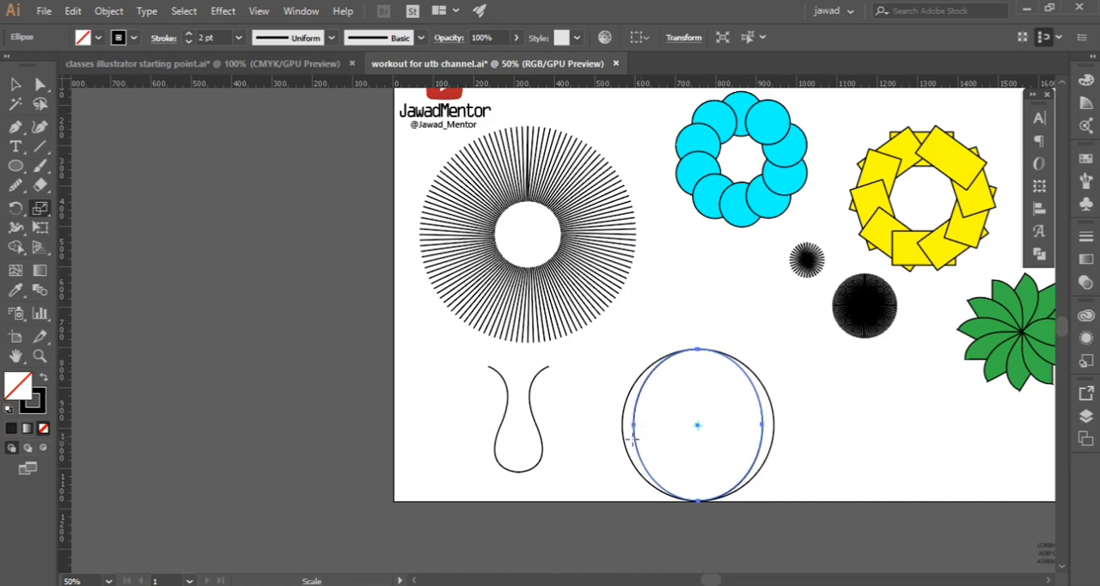
left_click_drag(633, 425, 663, 427)
key("alt")
left_click_drag(664, 427, 660, 425)
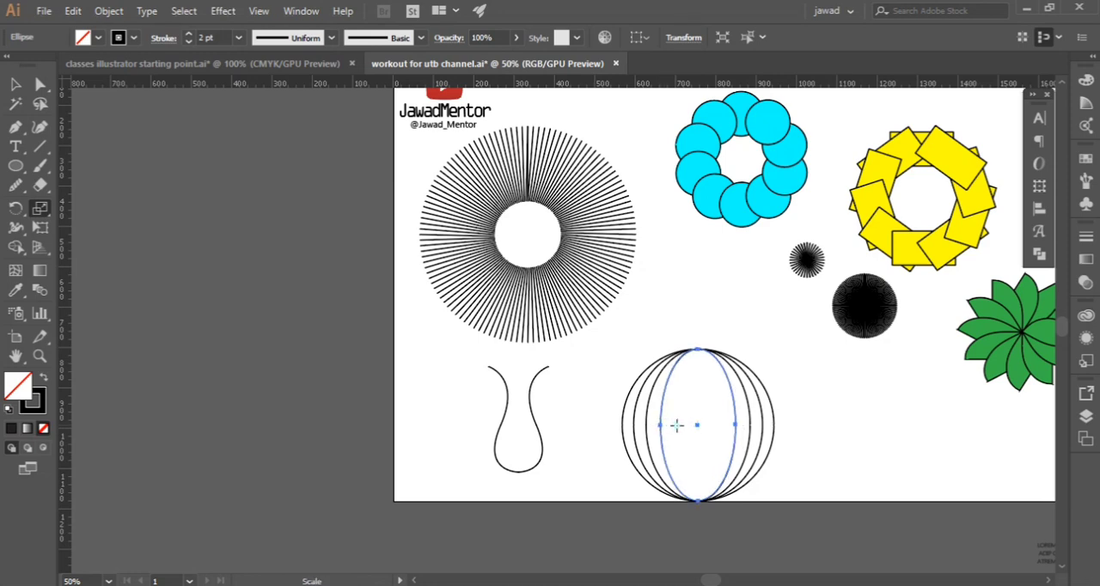
left_click(677, 424, "alt")
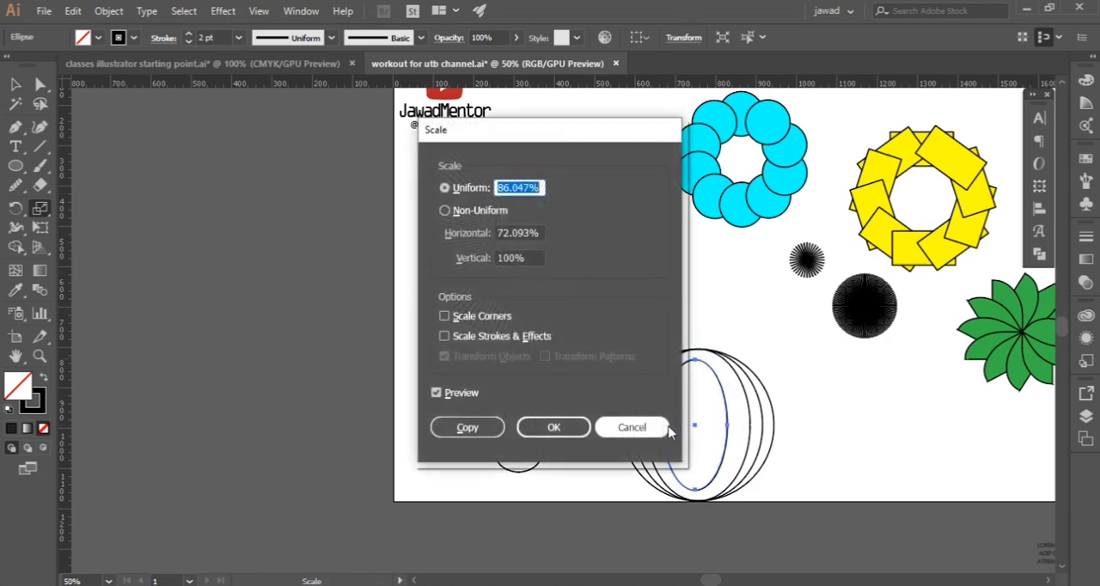
left_click(587, 434)
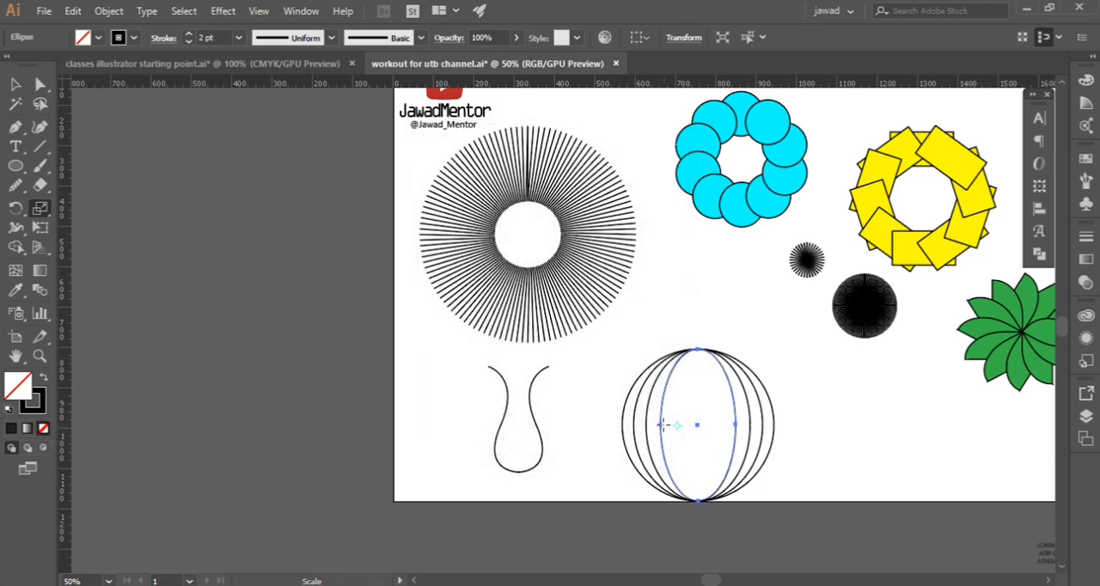
left_click_drag(660, 425, 673, 431)
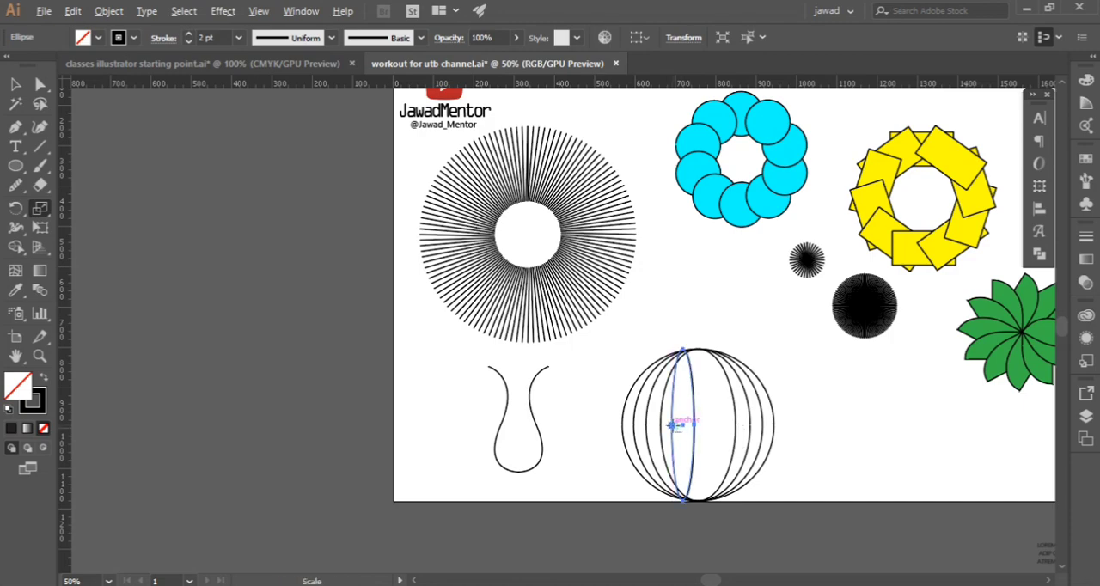
left_click(698, 425, "alt")
left_click(647, 428)
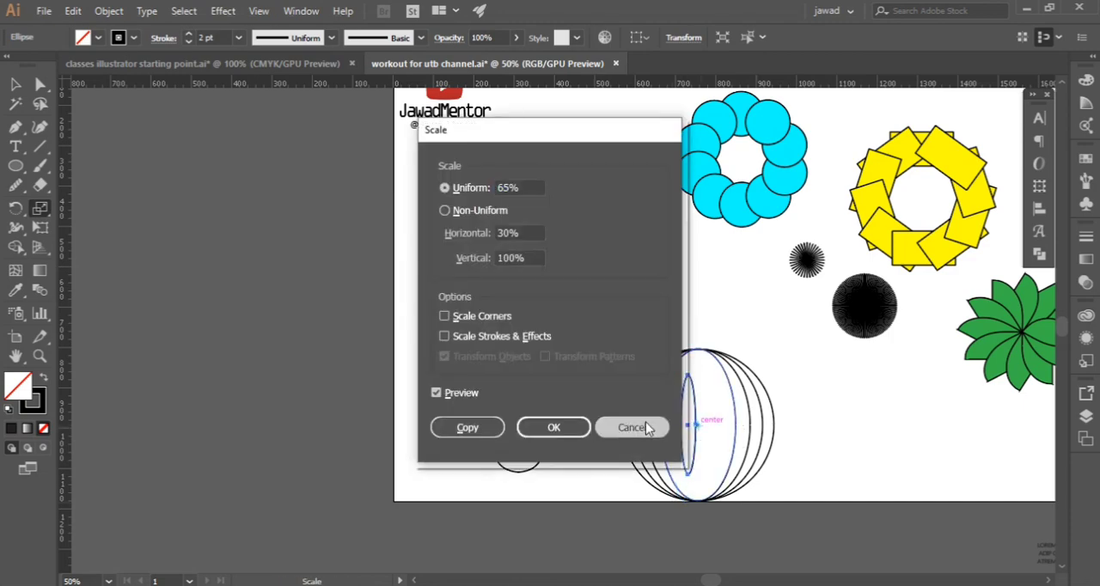
left_click_drag(674, 425, 709, 431)
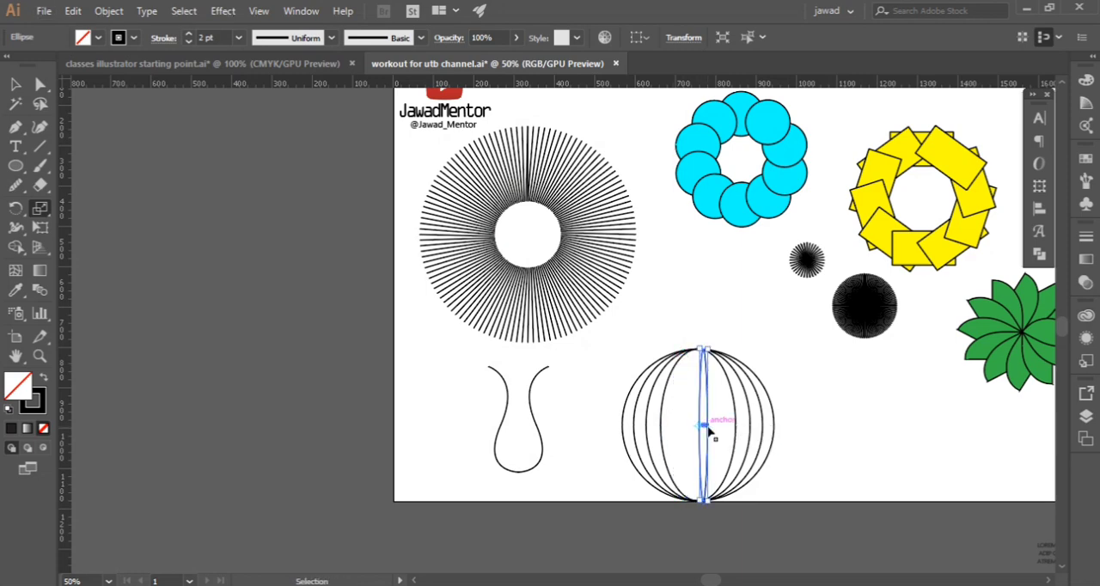
key("ctrl+z")
key("ctrl+z")
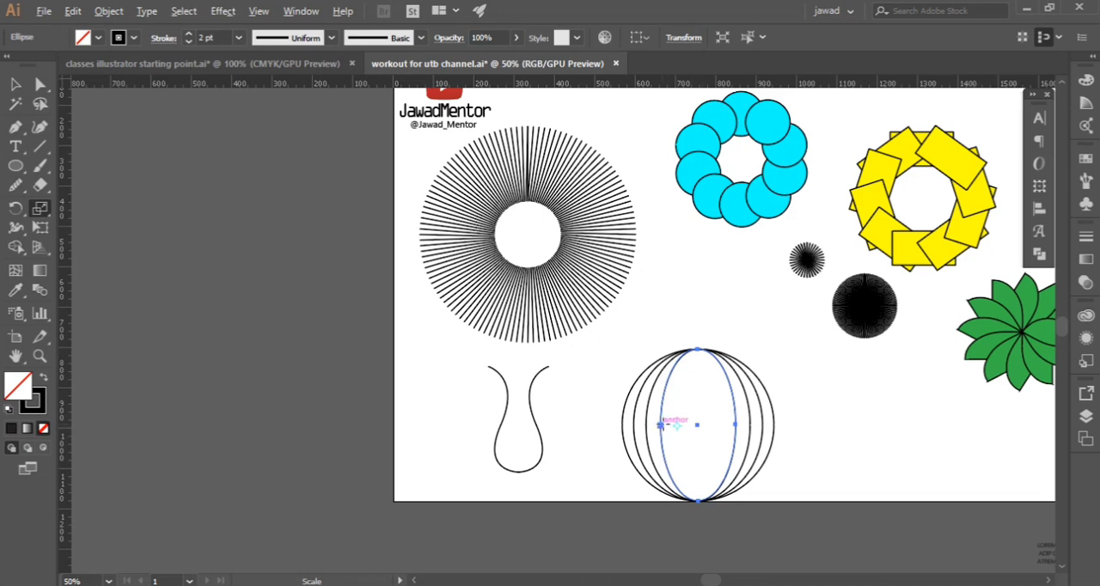
Reset the scaling origin to the innermost ellipse's centre and add two narrower full-height copies, the last about 29 px wide
mouse_move(660, 424)
left_mouse_down()
mouse_move(700, 426)
mouse_move(665, 428)
left_mouse_up()
left_click(697, 429, "alt")
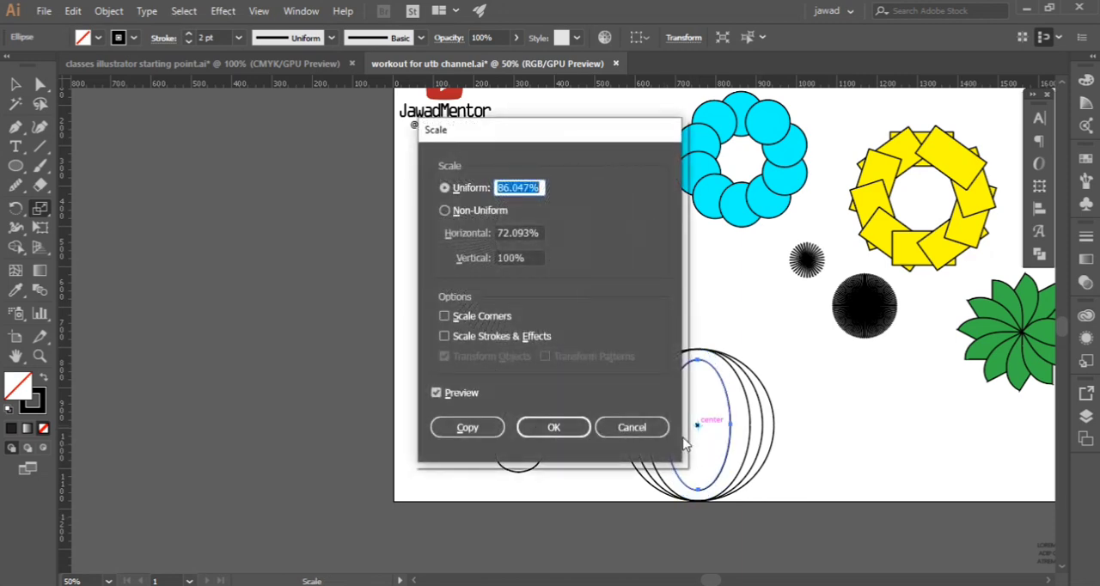
left_click(473, 429)
key("ctrl+z")
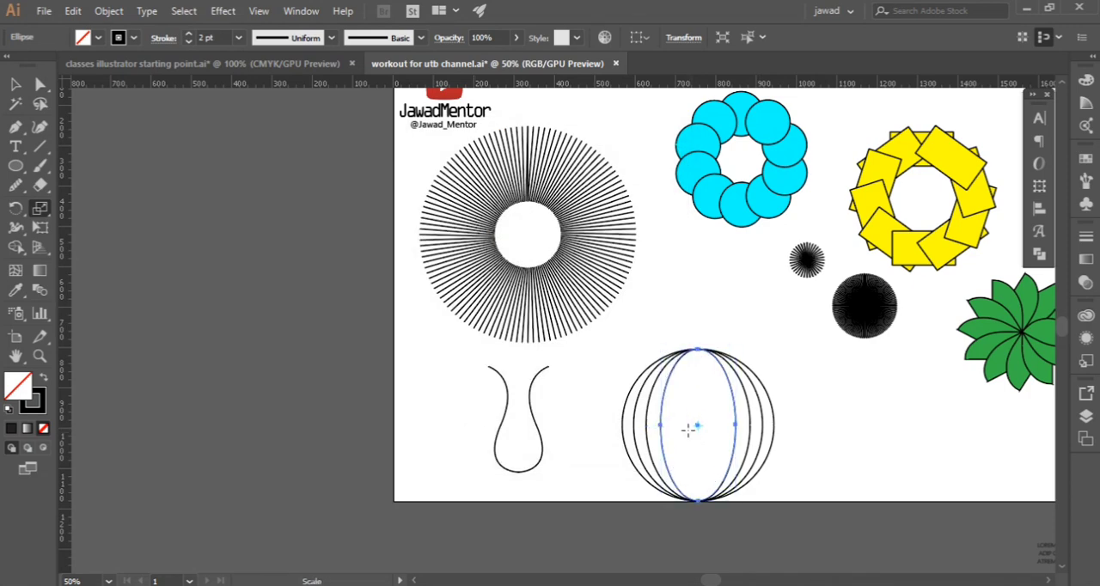
left_click_drag(660, 425, 691, 427)
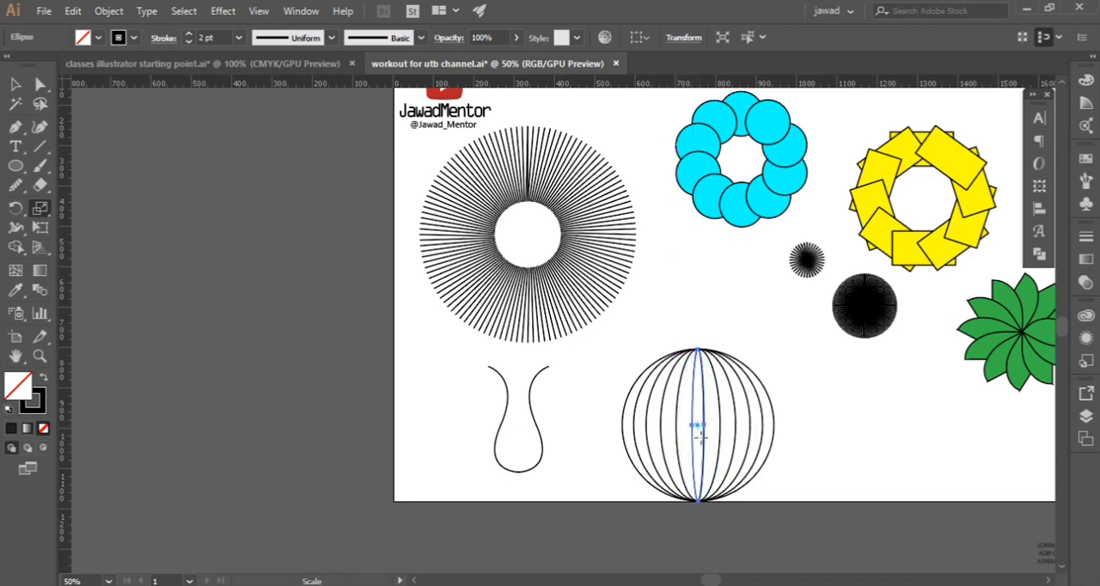
key("v")
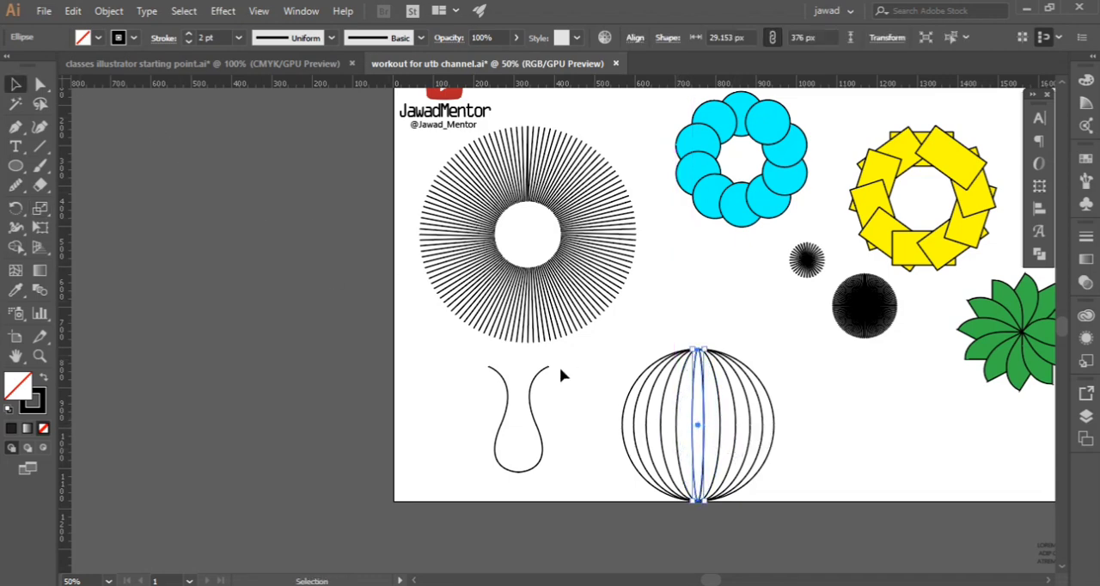
left_click(609, 374)
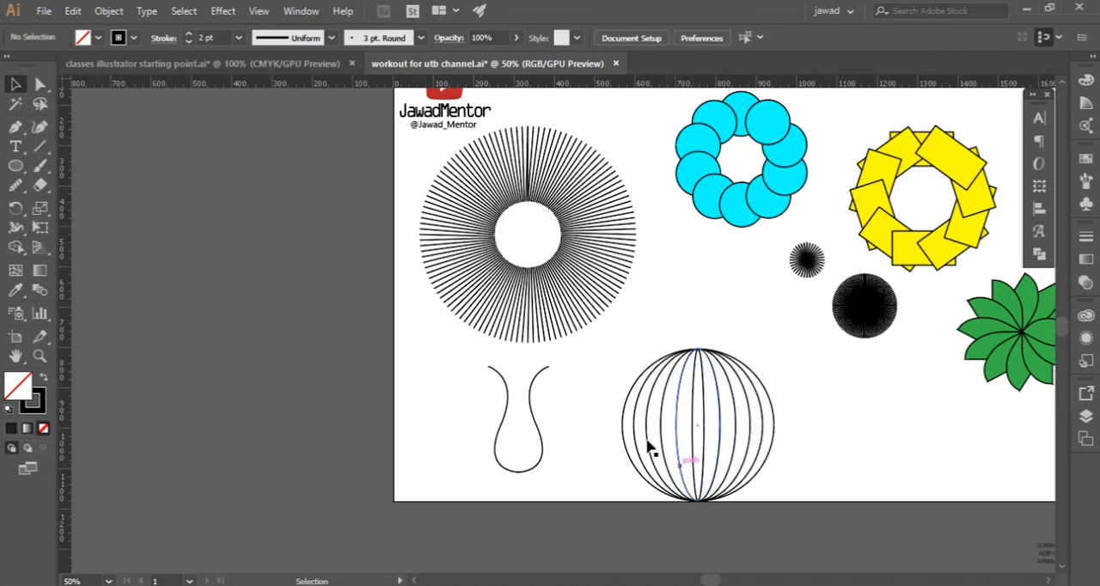
Select the circle with all its nested ellipses and choose a green fill for the Shape Builder tool
left_click_drag(610, 376, 802, 479)
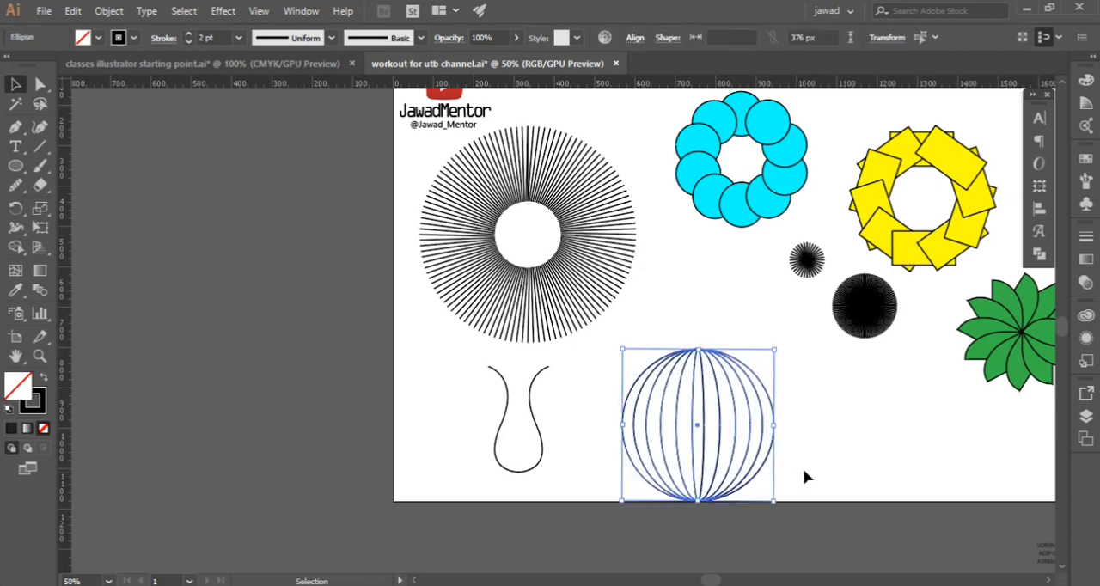
left_click(14, 249)
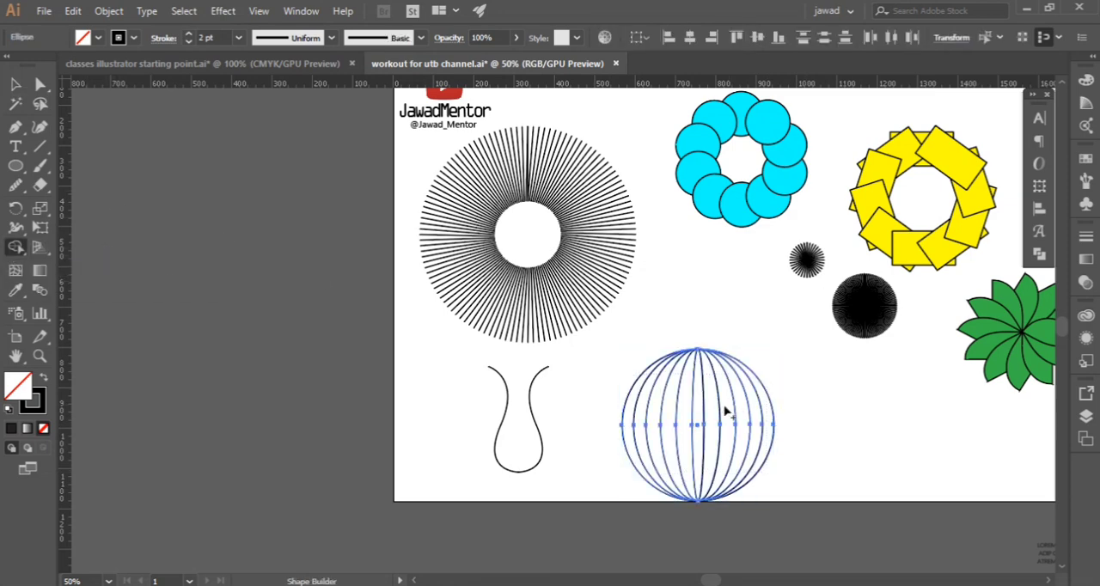
key("ctrl")
left_click(97, 38)
left_click(55, 75)
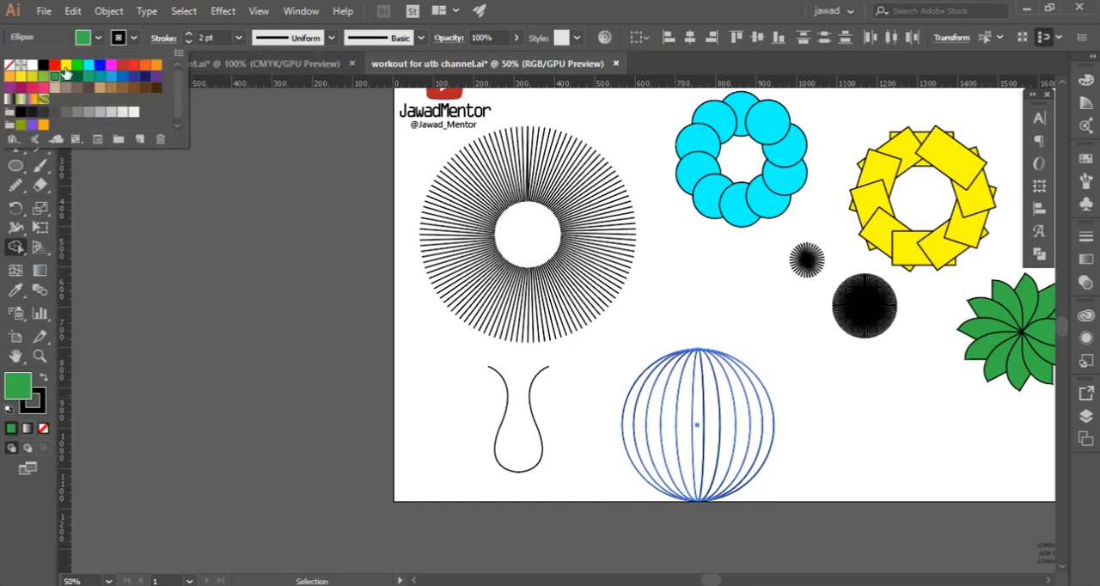
left_click(99, 39)
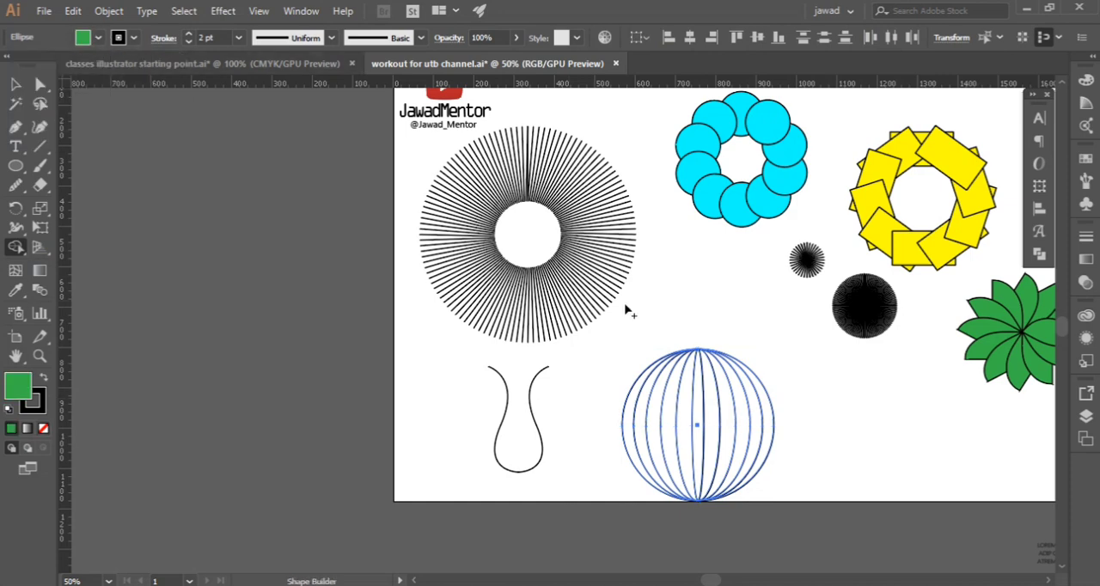
Fill every vertical segment of the nested-ellipse globe with green using the Shape Builder tool
left_click(626, 429)
left_click(654, 438)
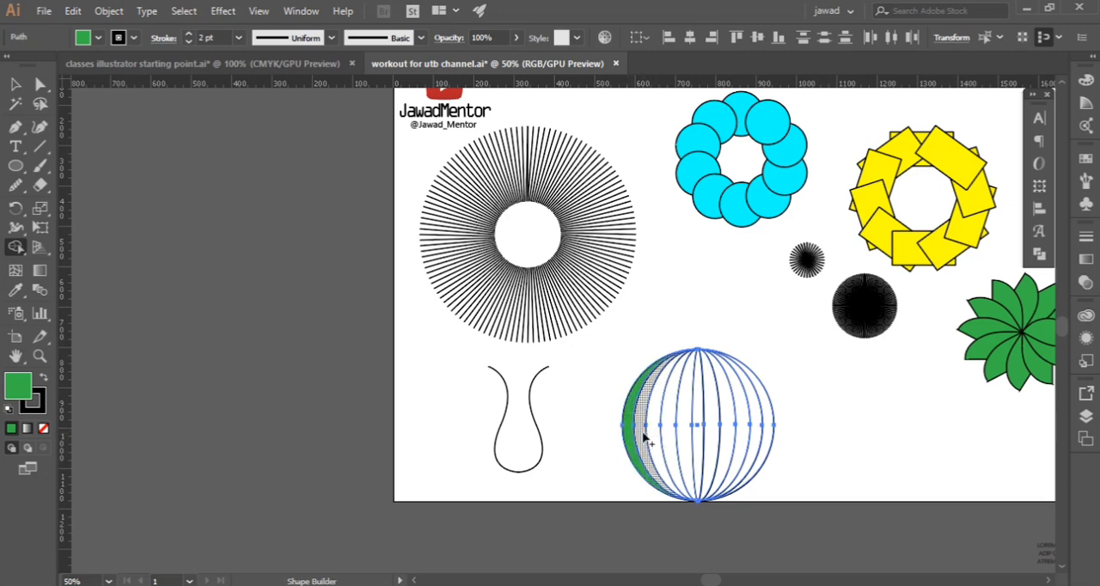
left_click(660, 439)
left_click(670, 438)
left_click(683, 438)
left_click(689, 440)
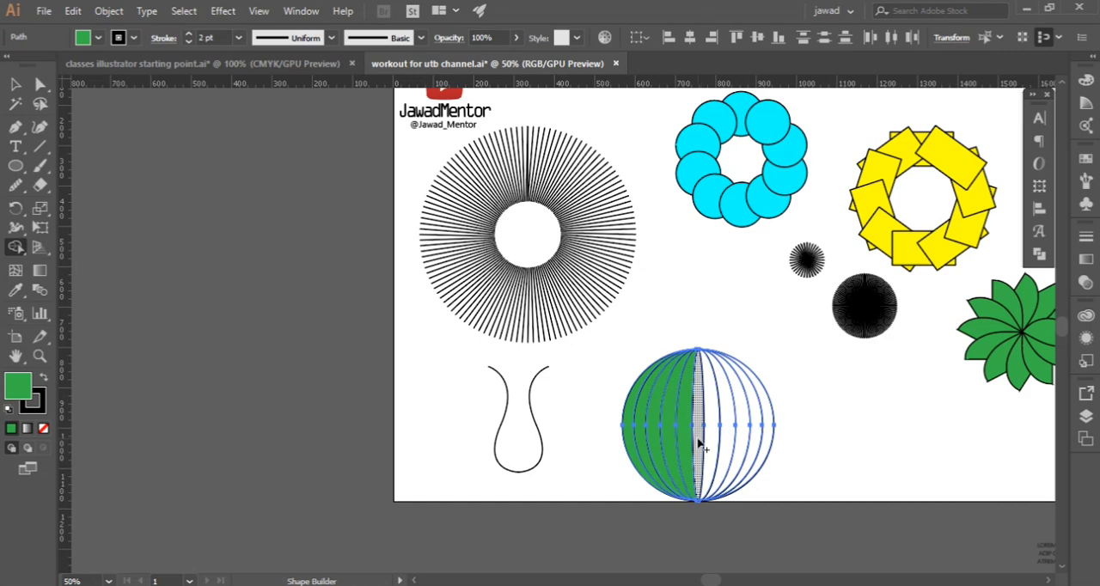
left_click(704, 443)
left_click(722, 443)
left_click(734, 444)
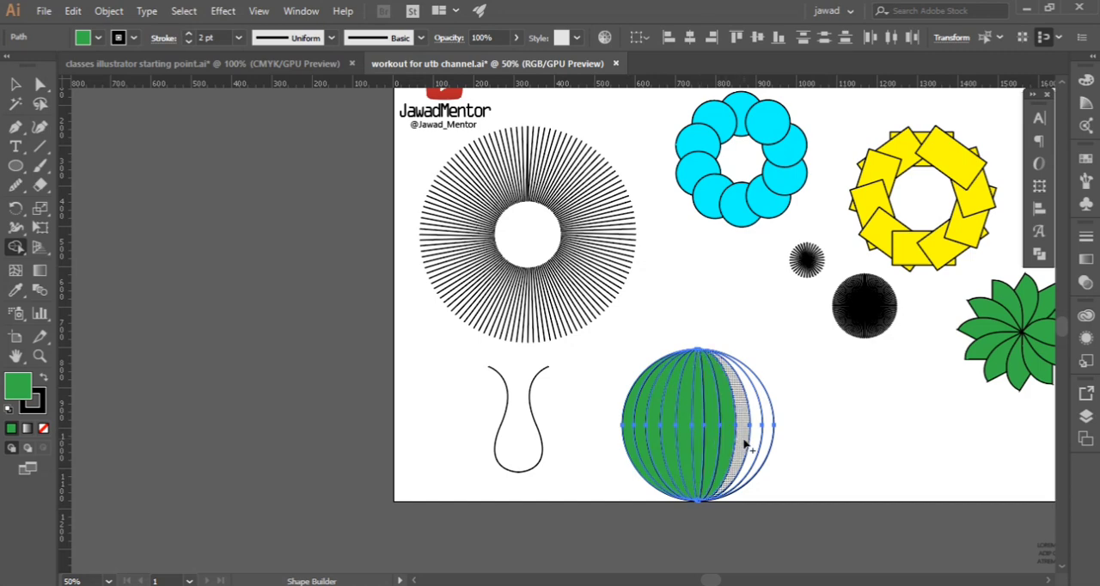
left_click(744, 443)
left_click(757, 445)
left_click(770, 448)
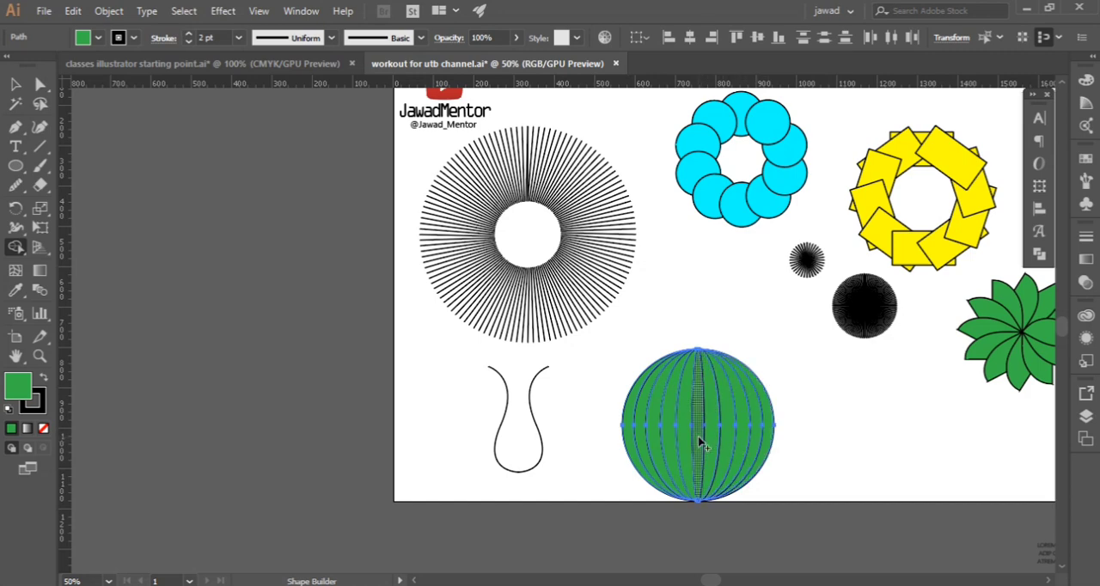
Set the fill colour to orange-red F2300A, fill the globe's central segment with the Shape Builder tool, and deselect the artwork
double_click(18, 385)
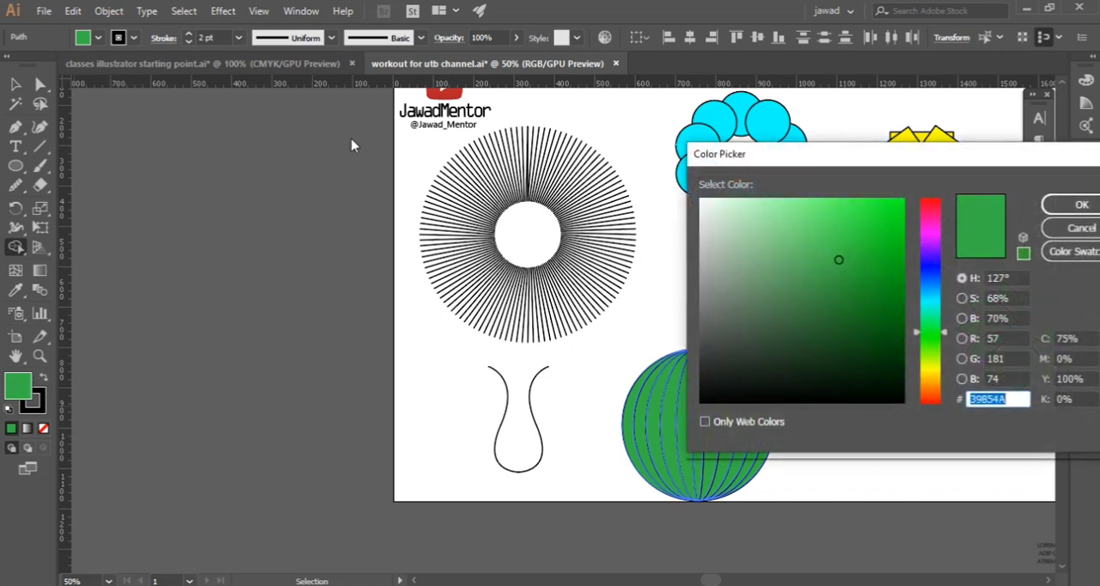
left_click(931, 386)
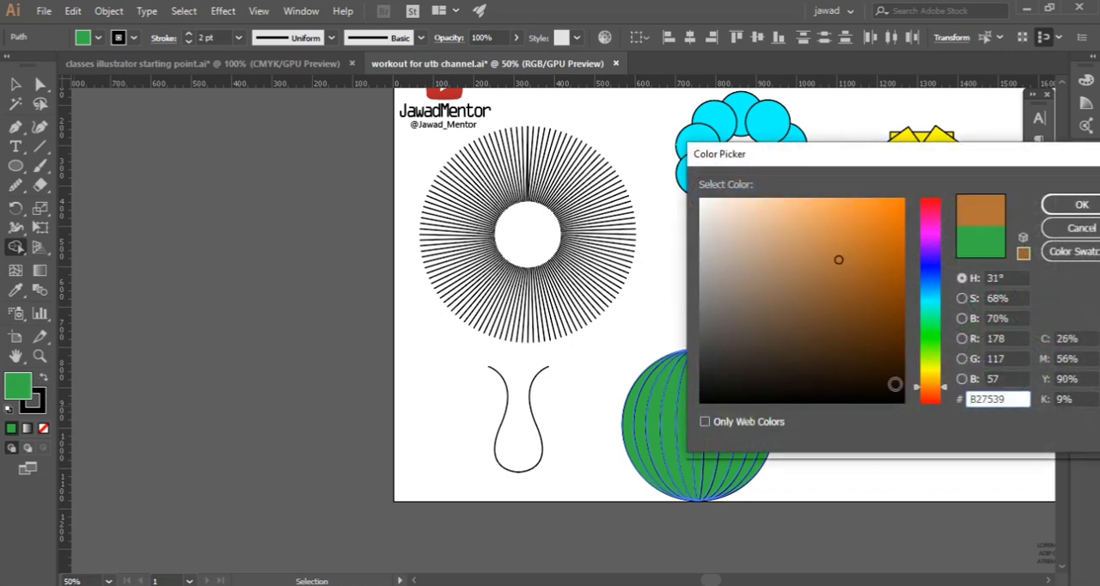
left_click(931, 397)
left_click(897, 209)
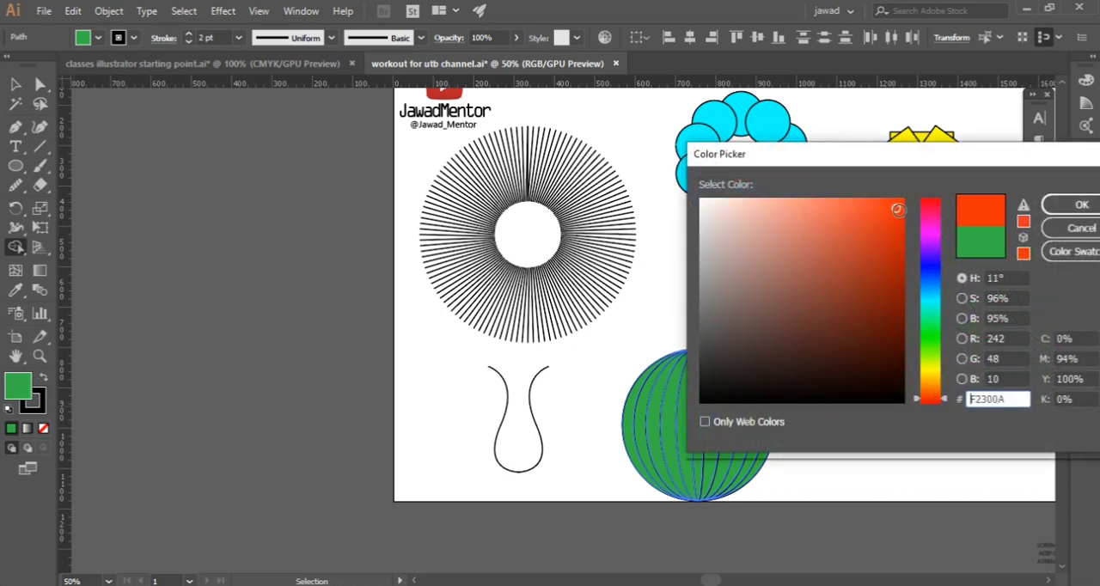
left_click(1075, 204)
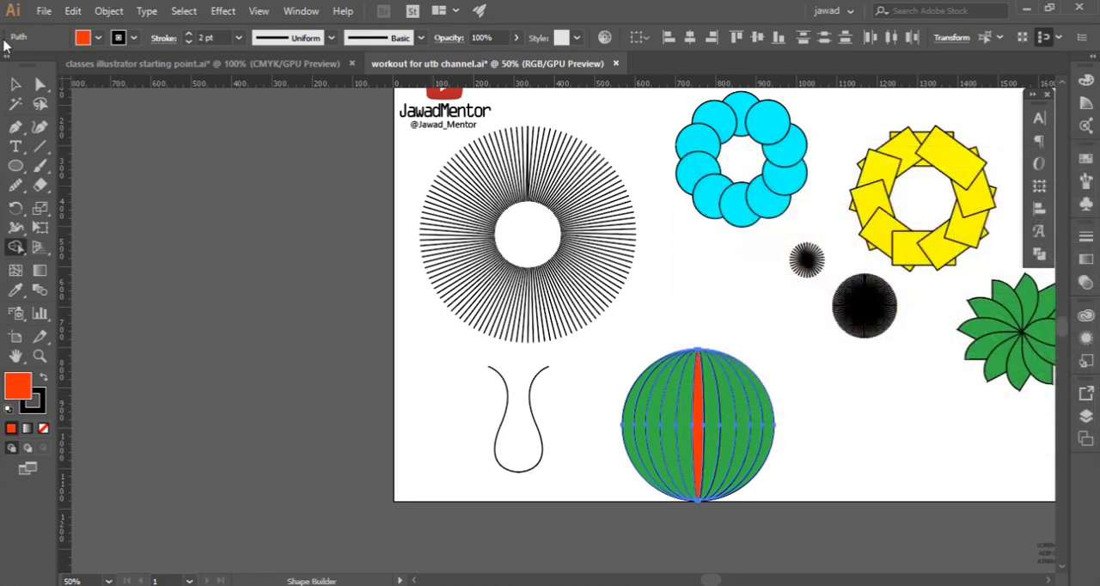
left_click(14, 86)
left_click(555, 389)
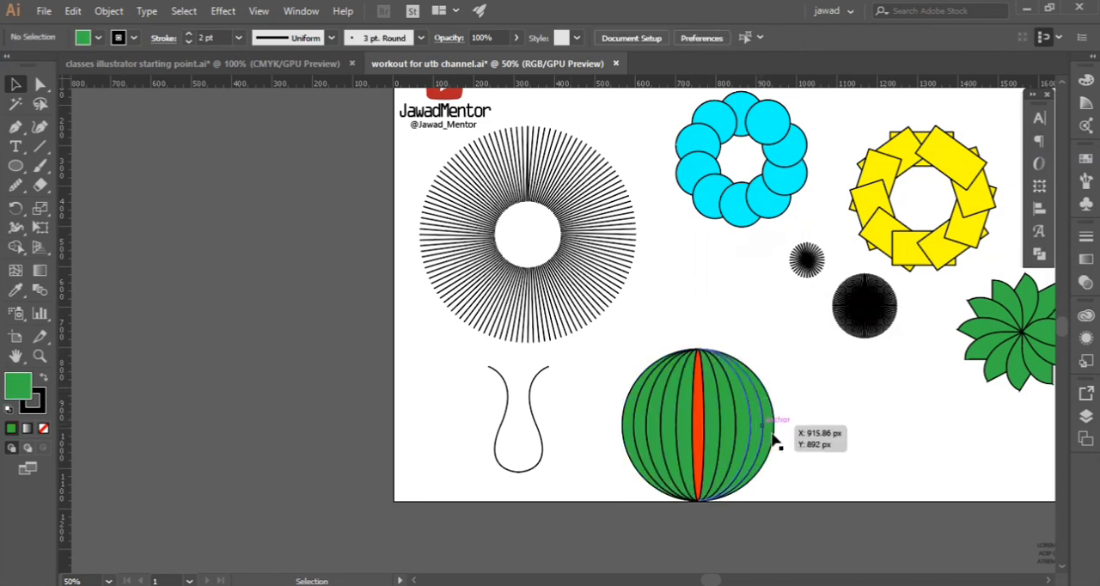
Select the whole striped globe, scale it down slightly and move it upward on the artboard, then deselect it
left_click_drag(608, 374, 762, 489)
left_click_drag(713, 419, 700, 335)
left_click(822, 441)
scroll(794, 374, "up", 4)
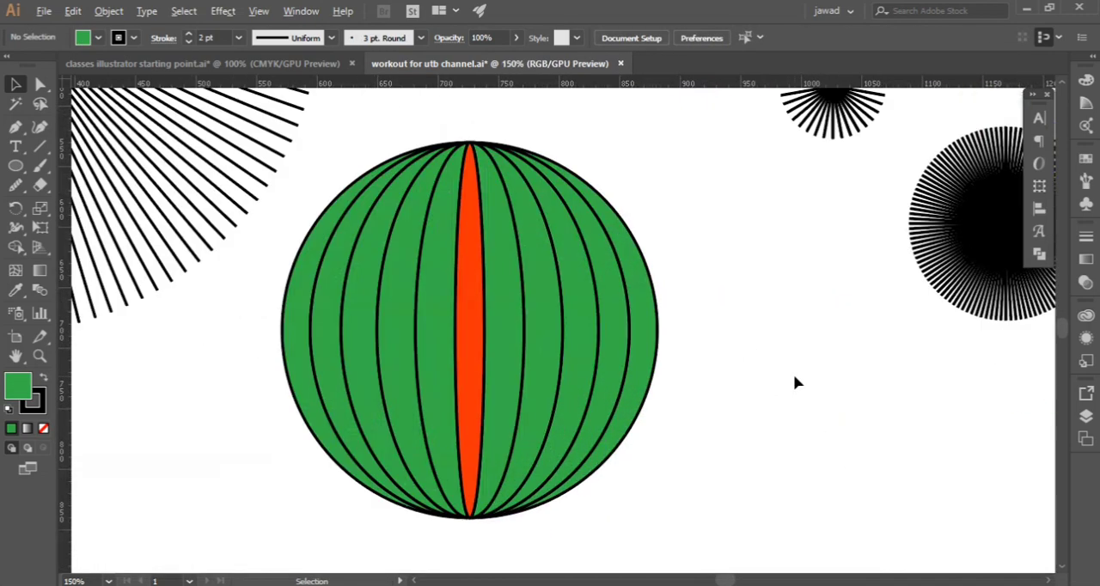
scroll(795, 373, "down", 3)
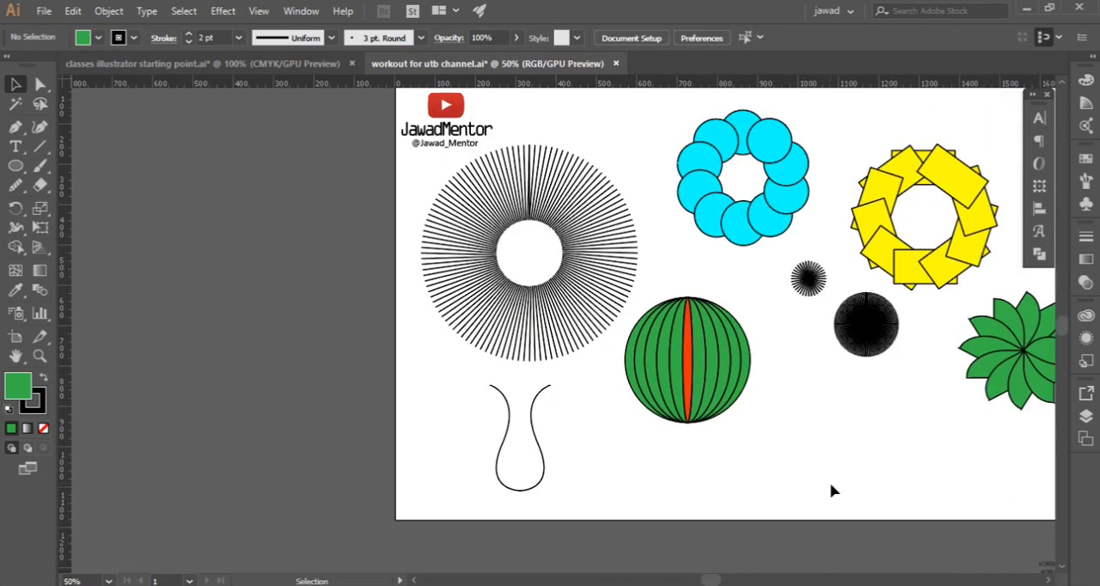
Review the practice shapes on the artboard, inspecting the finished globe and the tools grouped with the Scale tool
left_click(1049, 581)
scroll(764, 402, "up", 1)
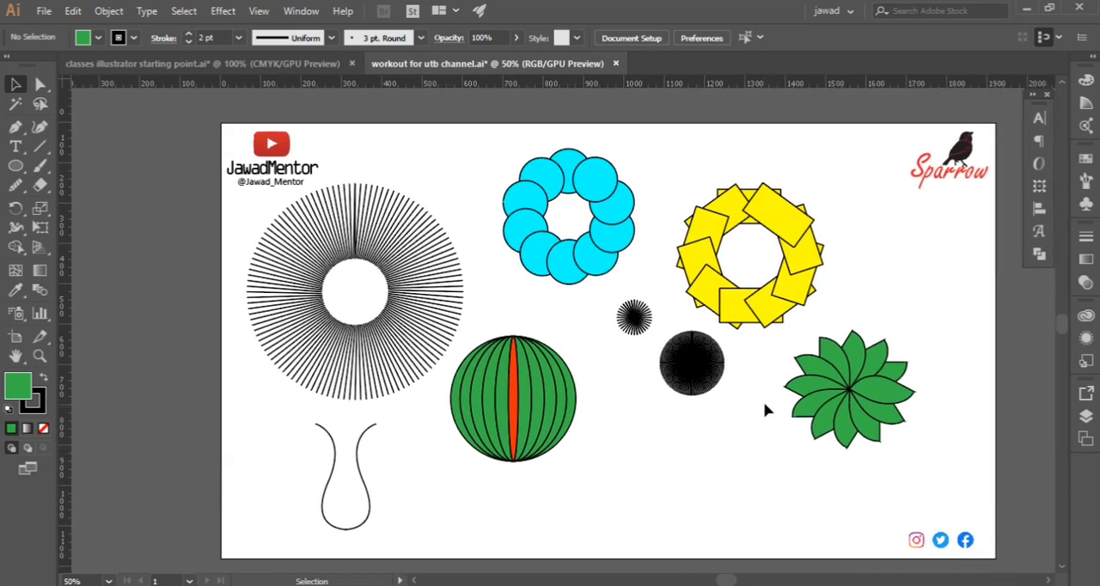
left_click(40, 207)
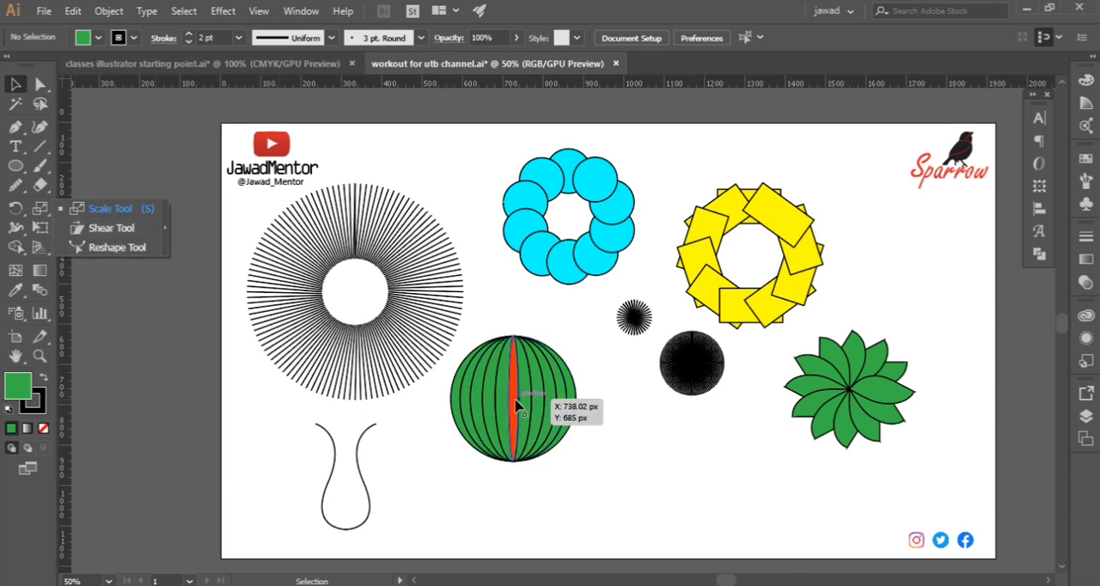
scroll(510, 392, "down", 1)
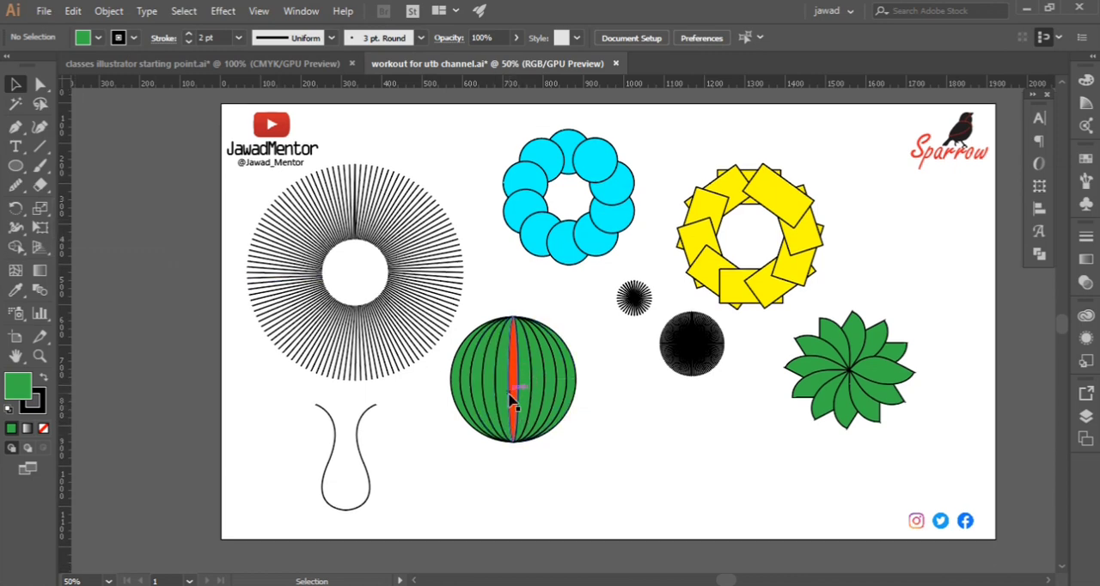
scroll(510, 396, "up", 1)
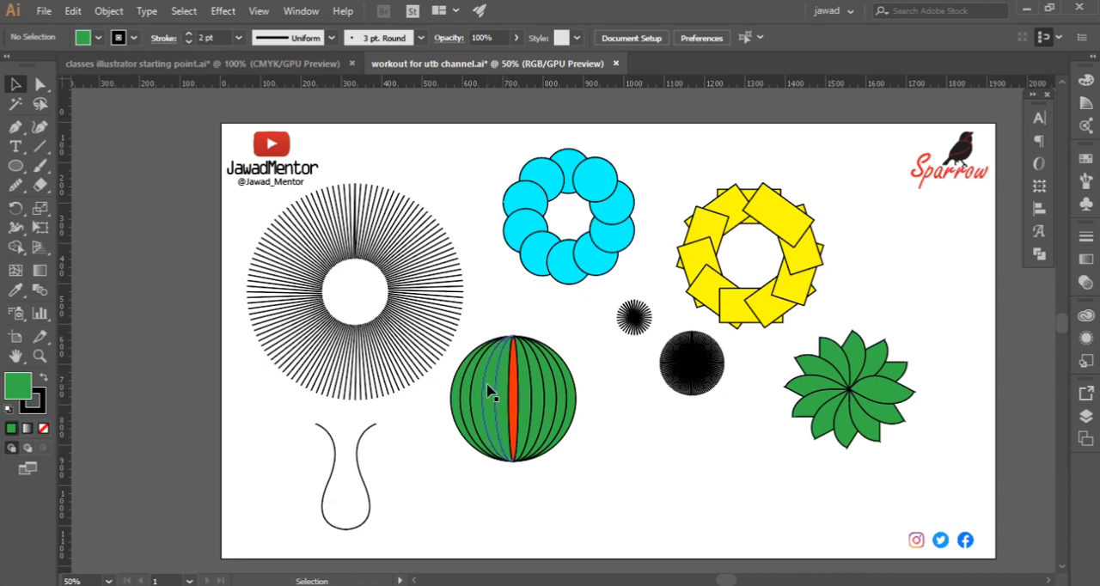
scroll(533, 403, "up", 2)
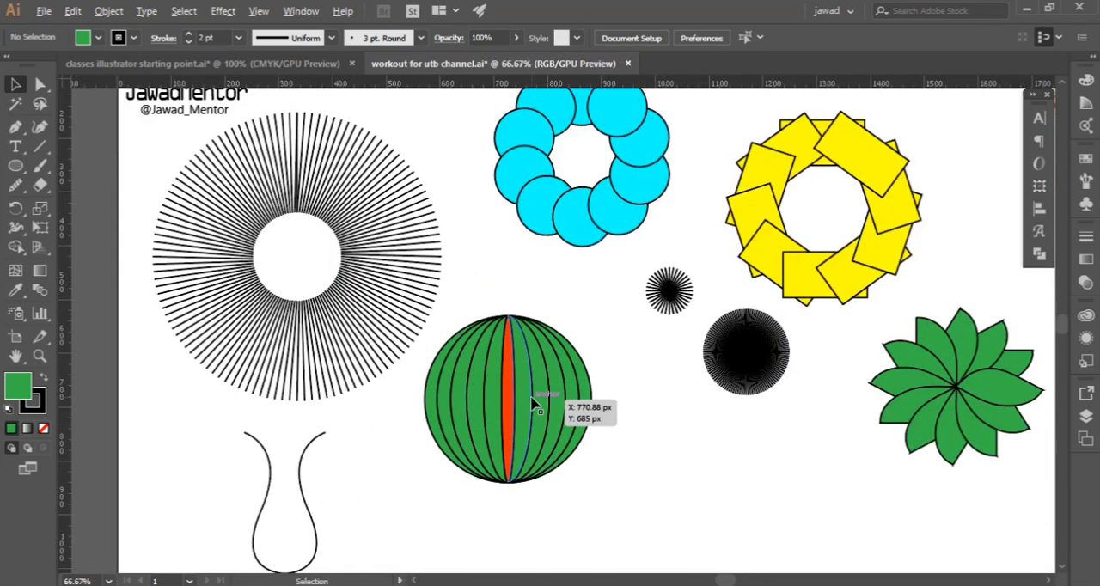
scroll(532, 404, "down", 2)
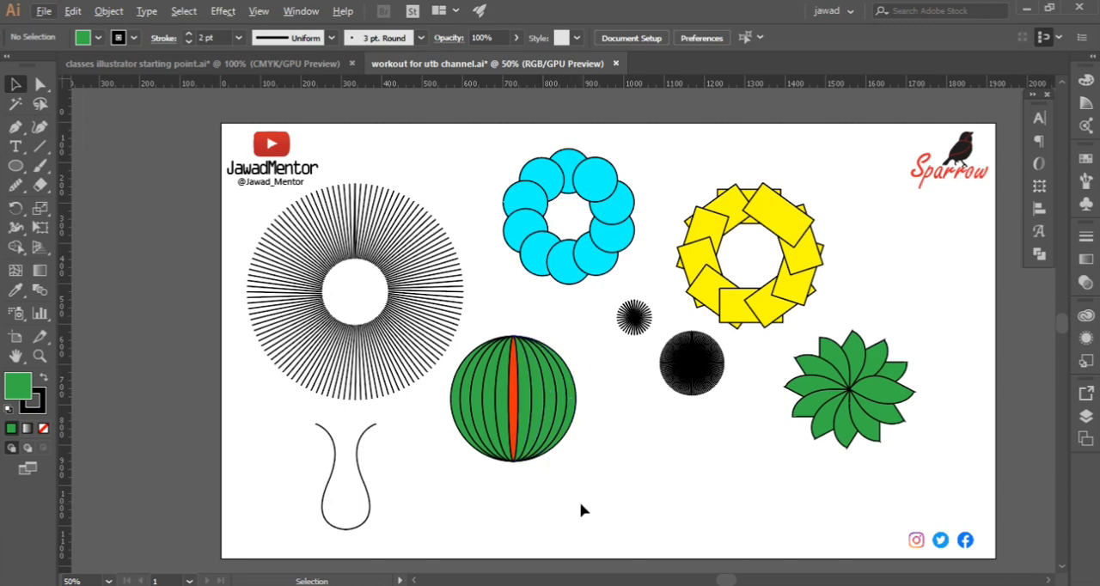
left_click(1055, 582)
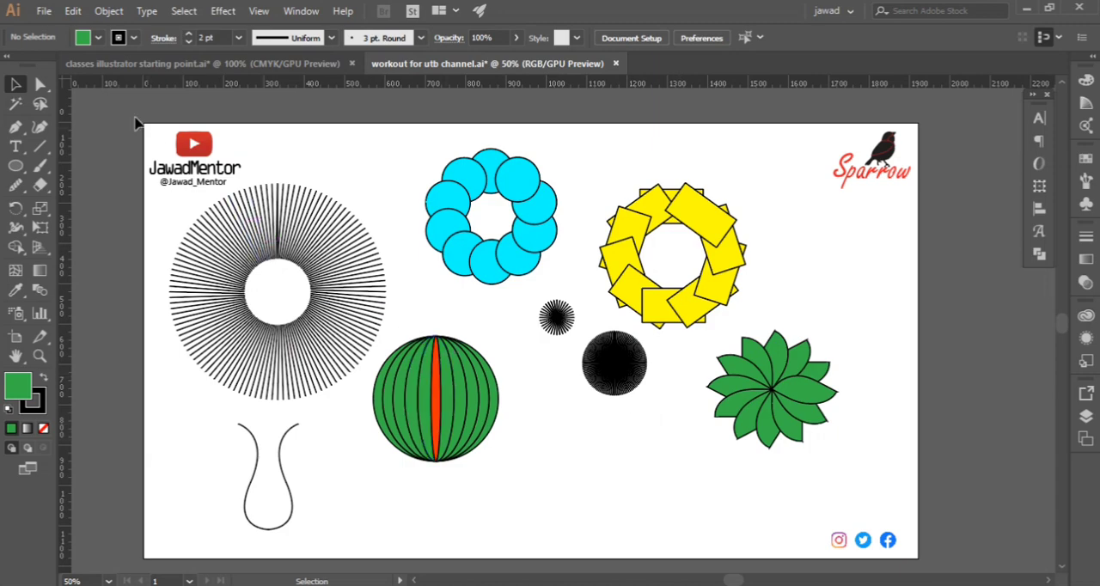
Compare the Class # 14 topic list in the classes illustrator starting point document with the finished exercises in the workout document
left_click(135, 63)
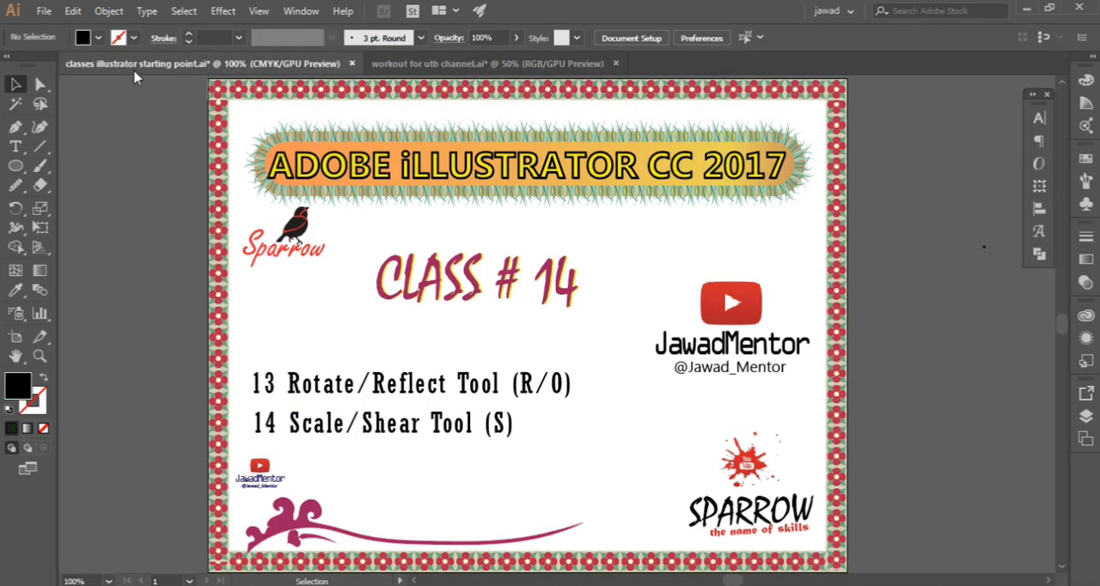
left_click(470, 65)
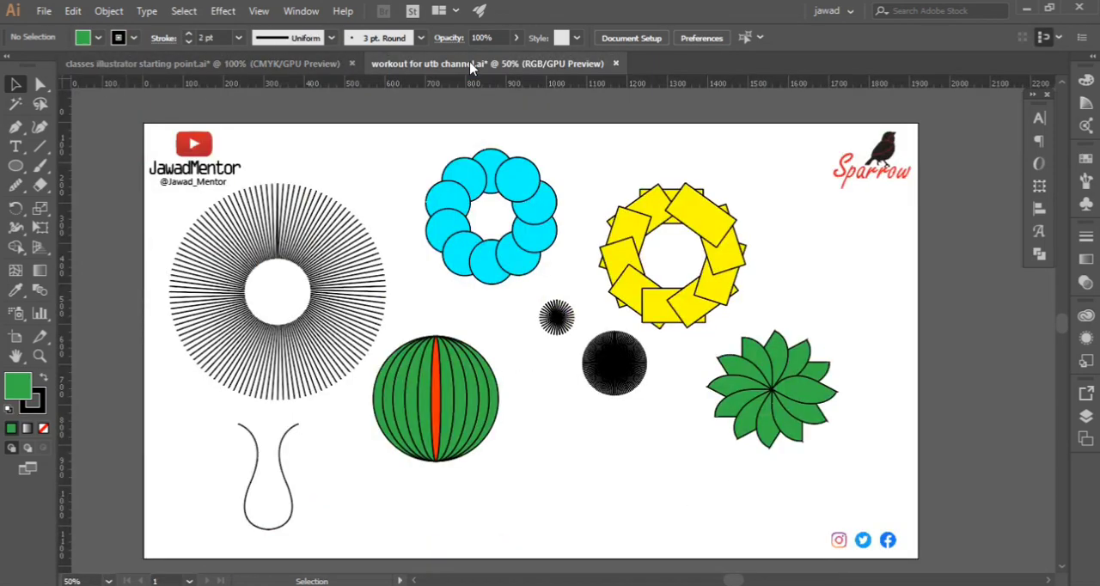
left_click(269, 65)
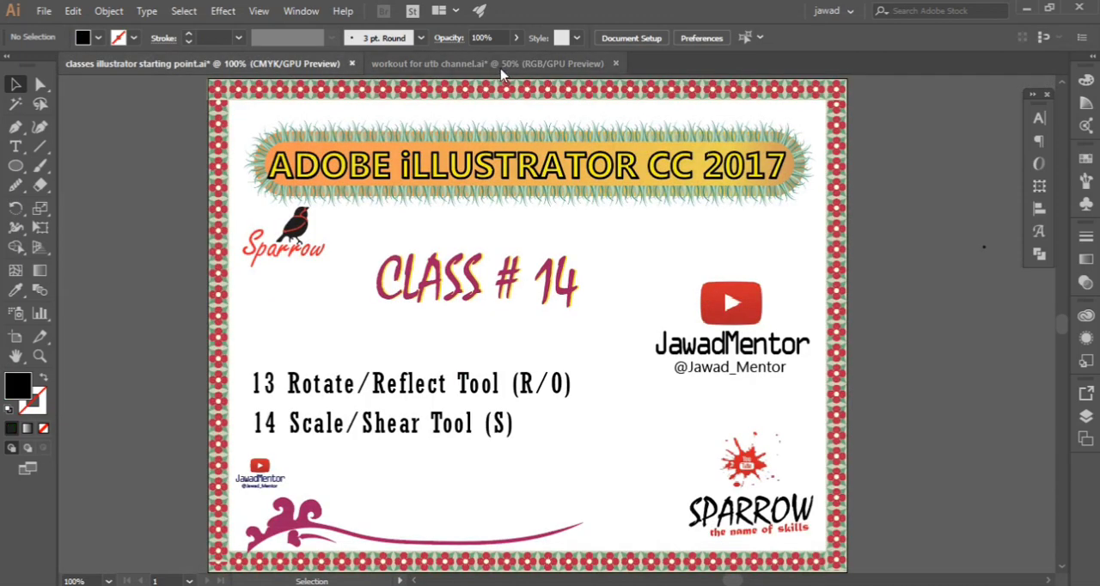
left_click(502, 68)
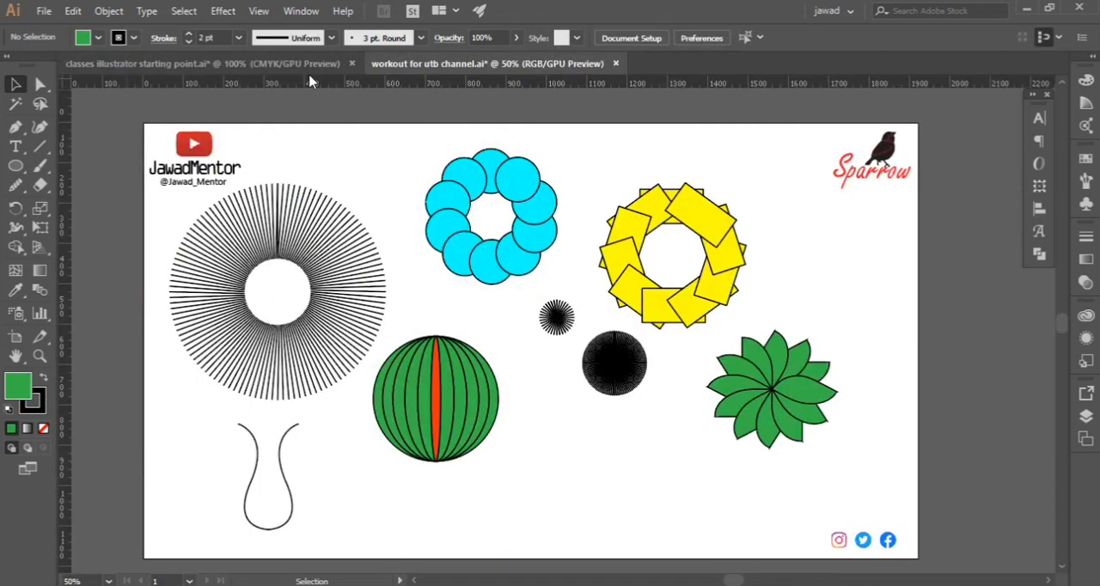
left_click(245, 72)
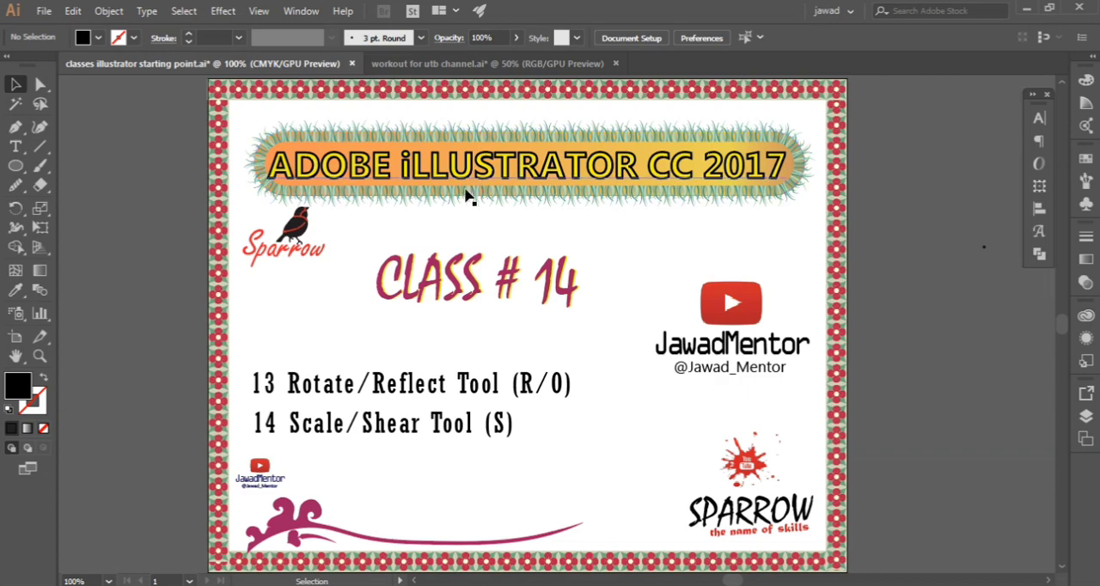
left_click(436, 64)
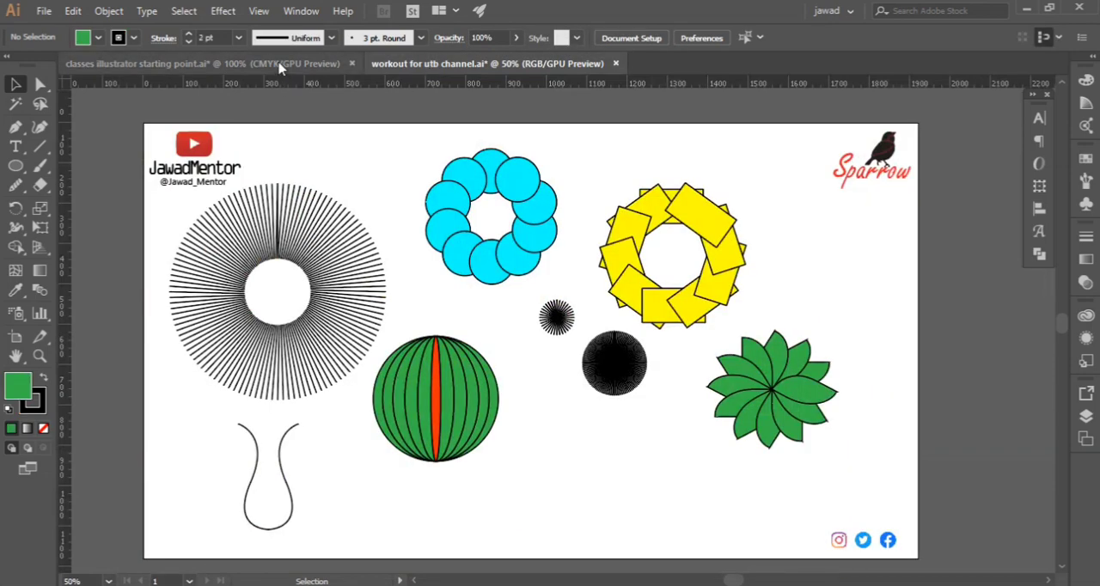